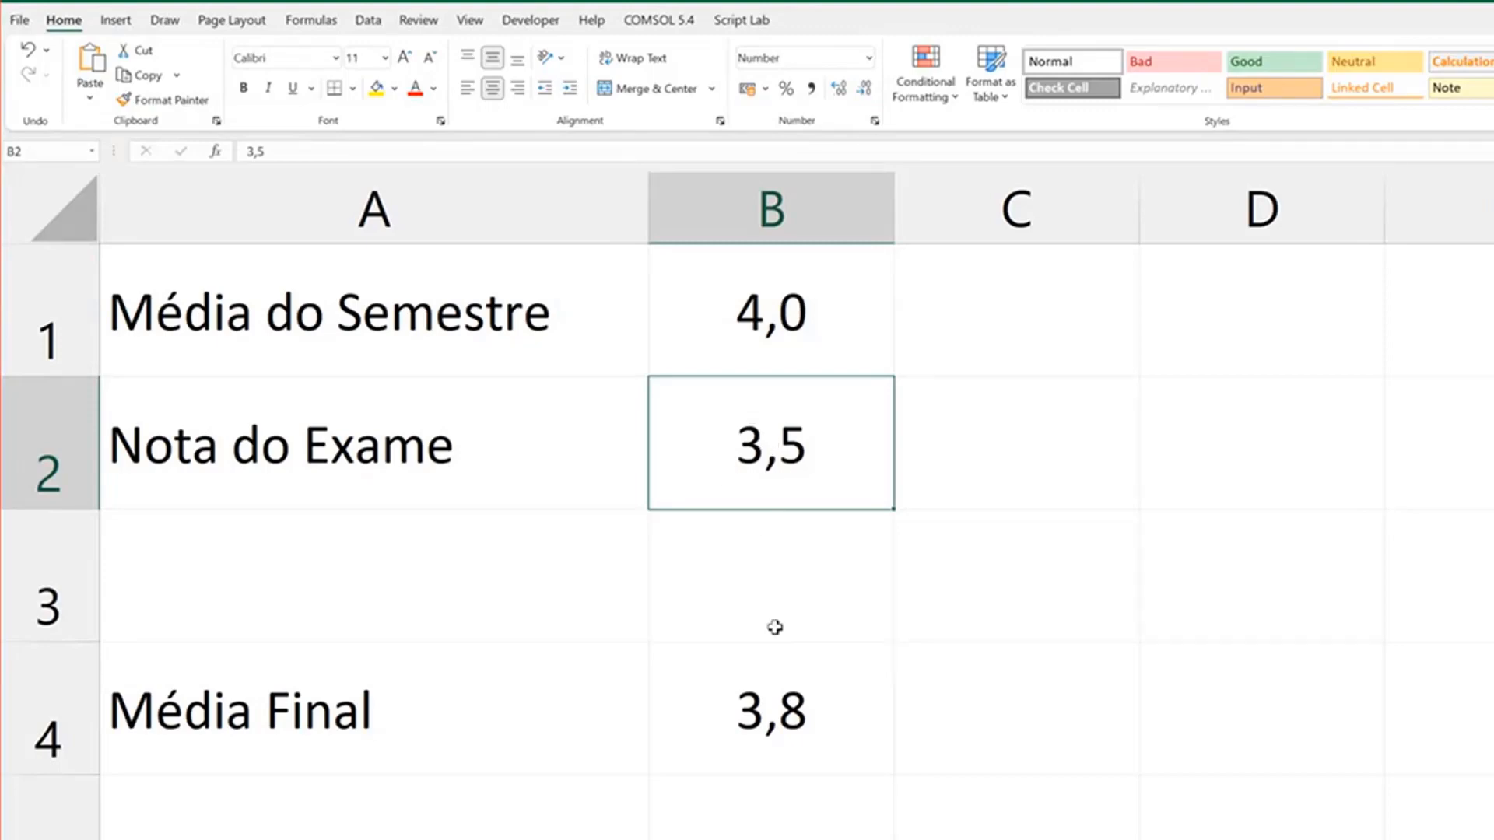
# - Open Goal Seek for the Média Final formula in B4 and set the target value to 5
pyautogui.click(790, 722)
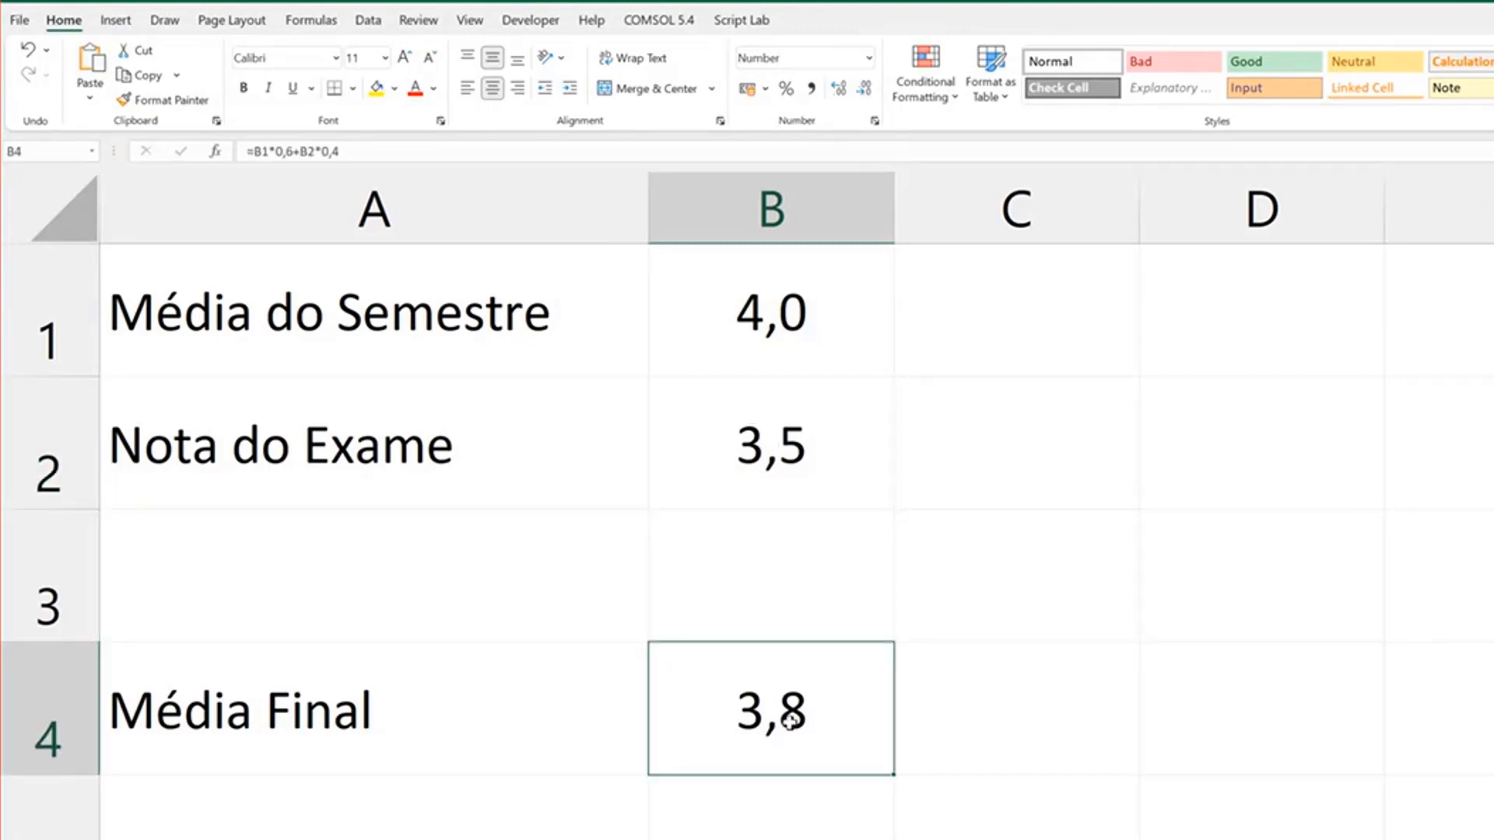
pyautogui.click(804, 467)
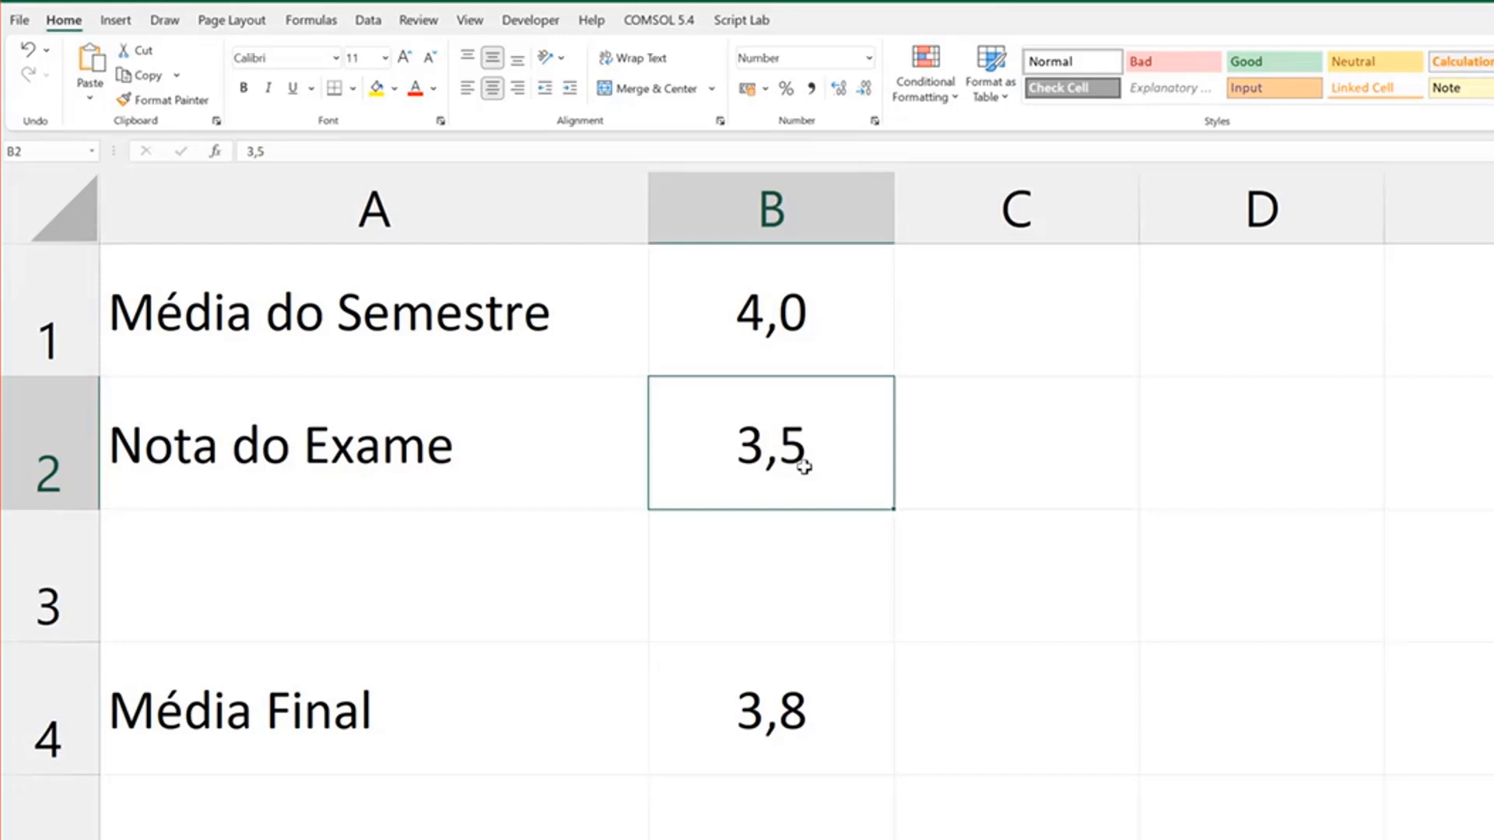
pyautogui.click(842, 702)
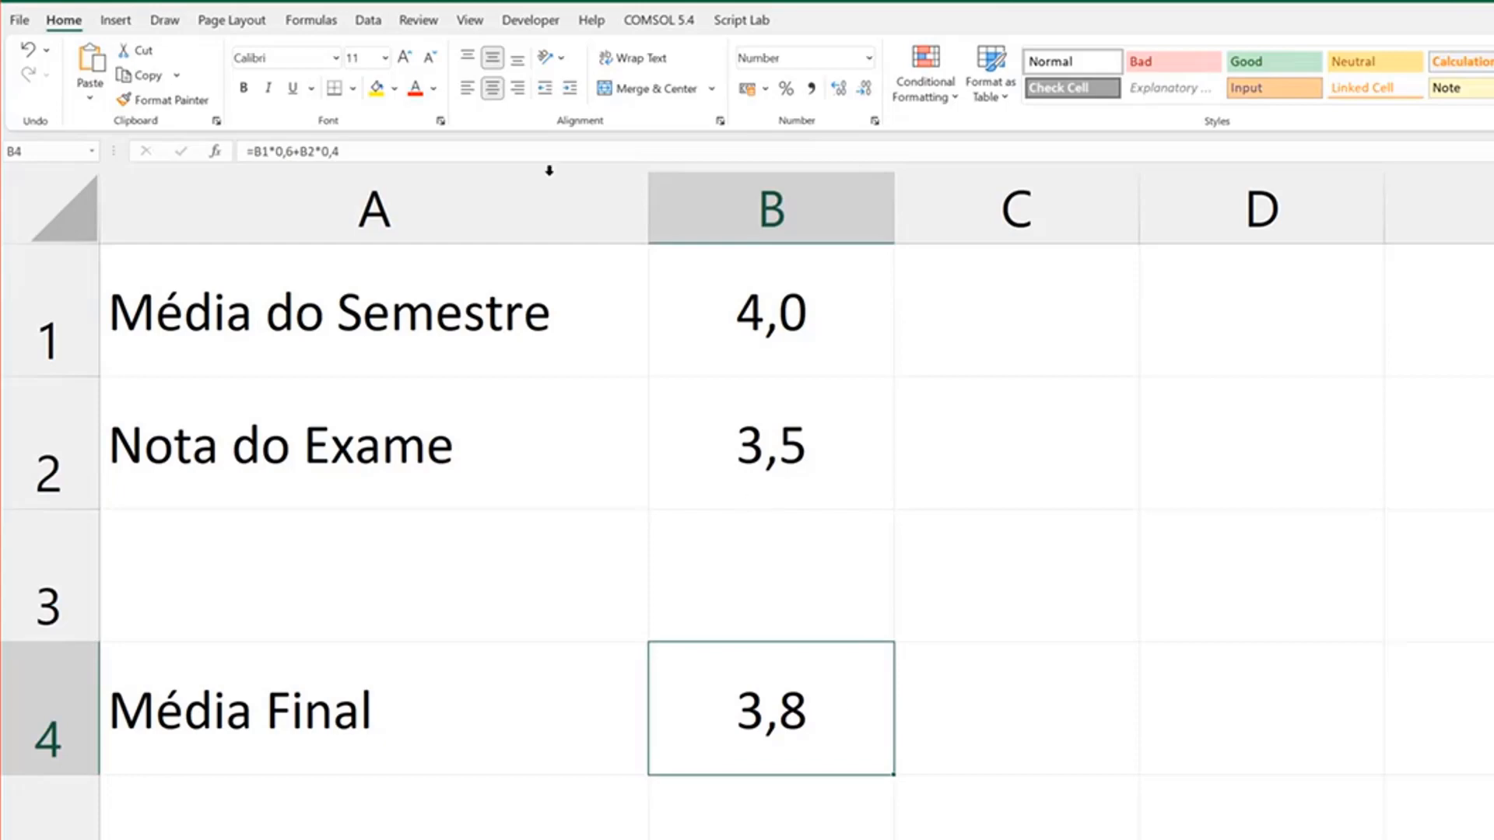
pyautogui.click(373, 30)
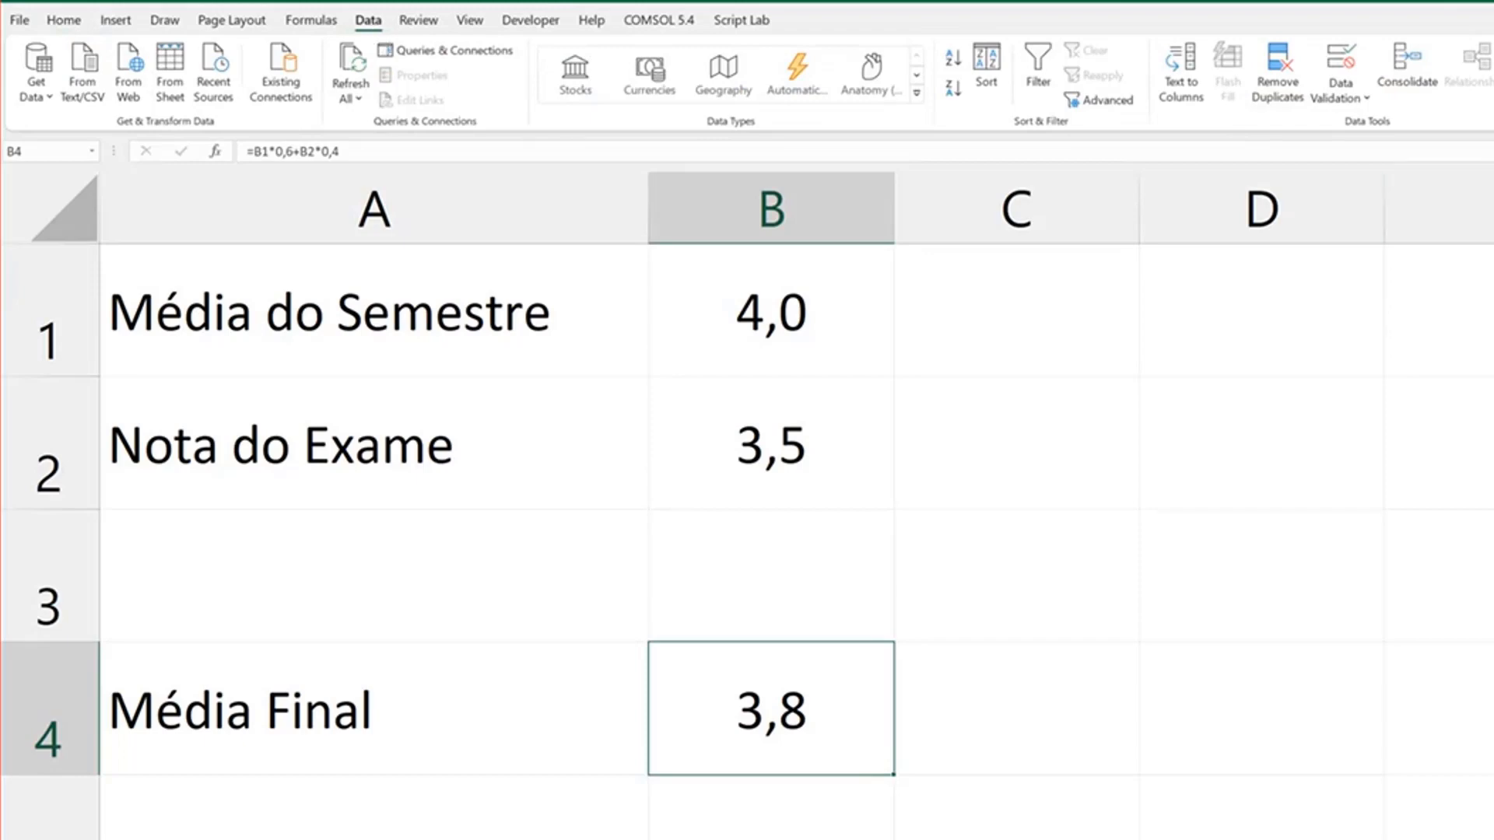
pyautogui.click(1492, 132)
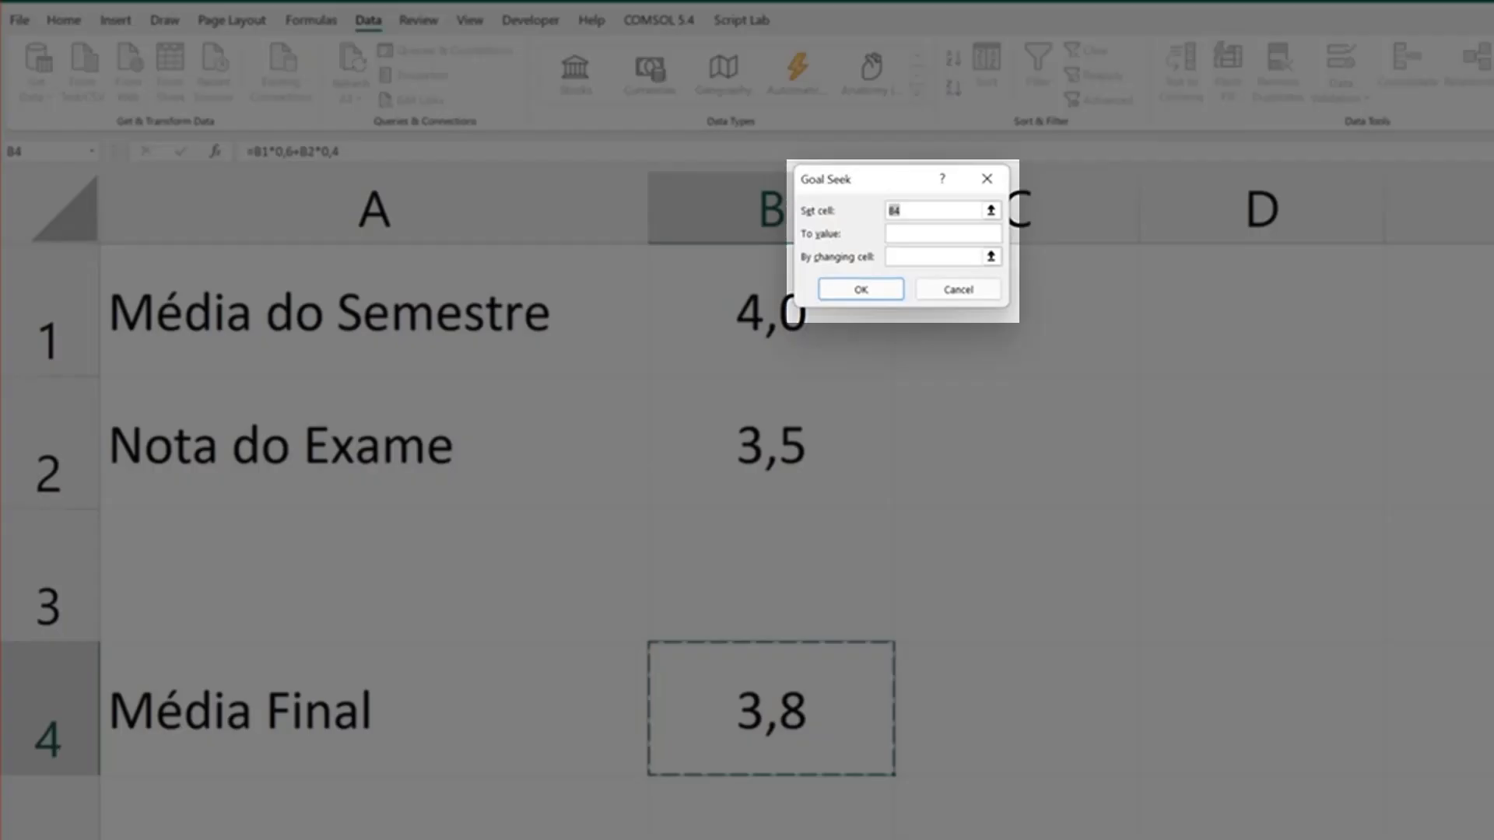
pyautogui.click(906, 236)
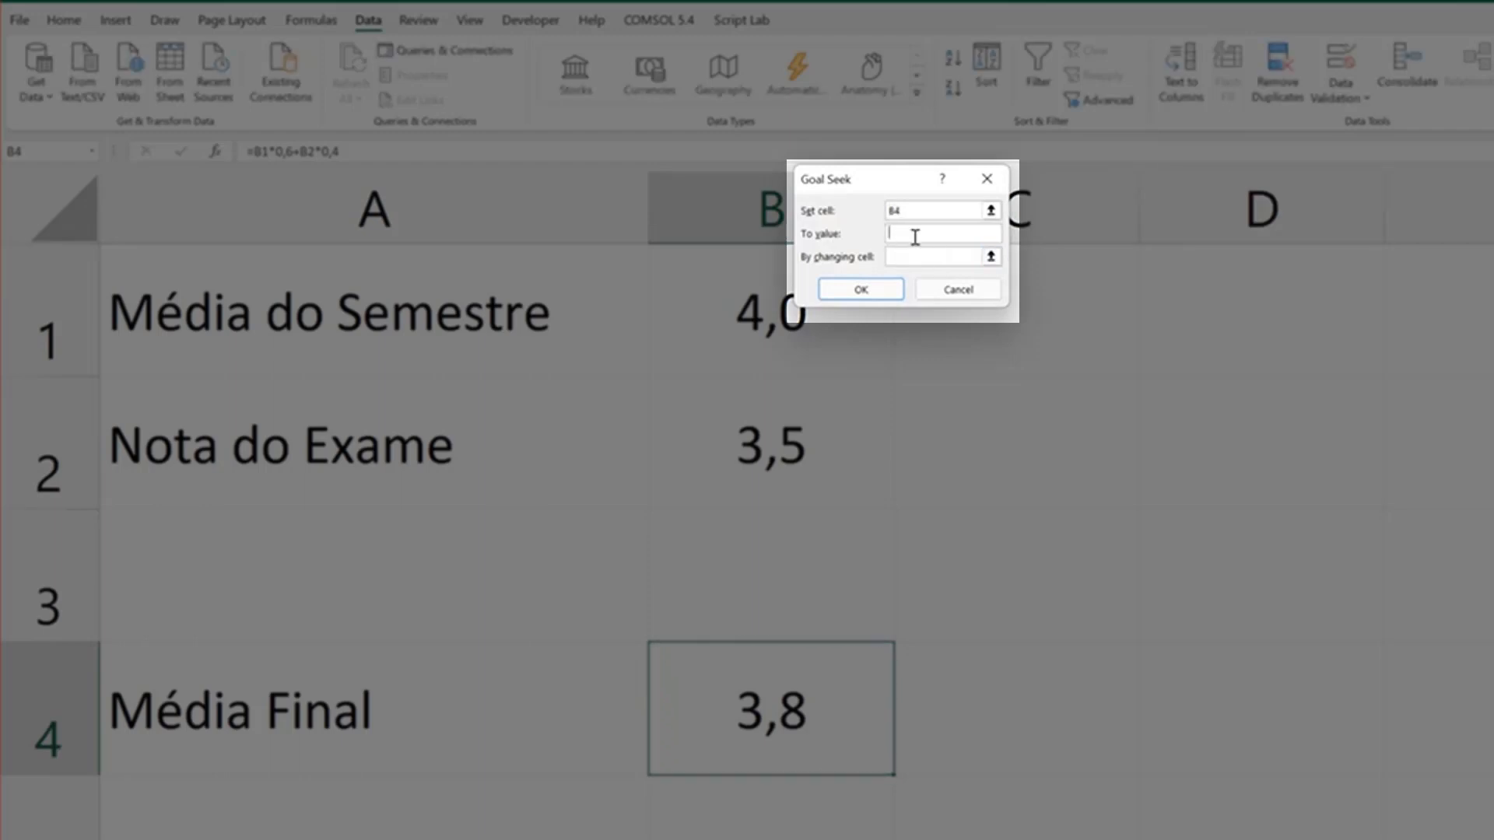
pyautogui.write('5')
# - Set the Nota do Exame cell B2 as the changing cell, run Goal Seek and accept the solution
pyautogui.click(991, 257)
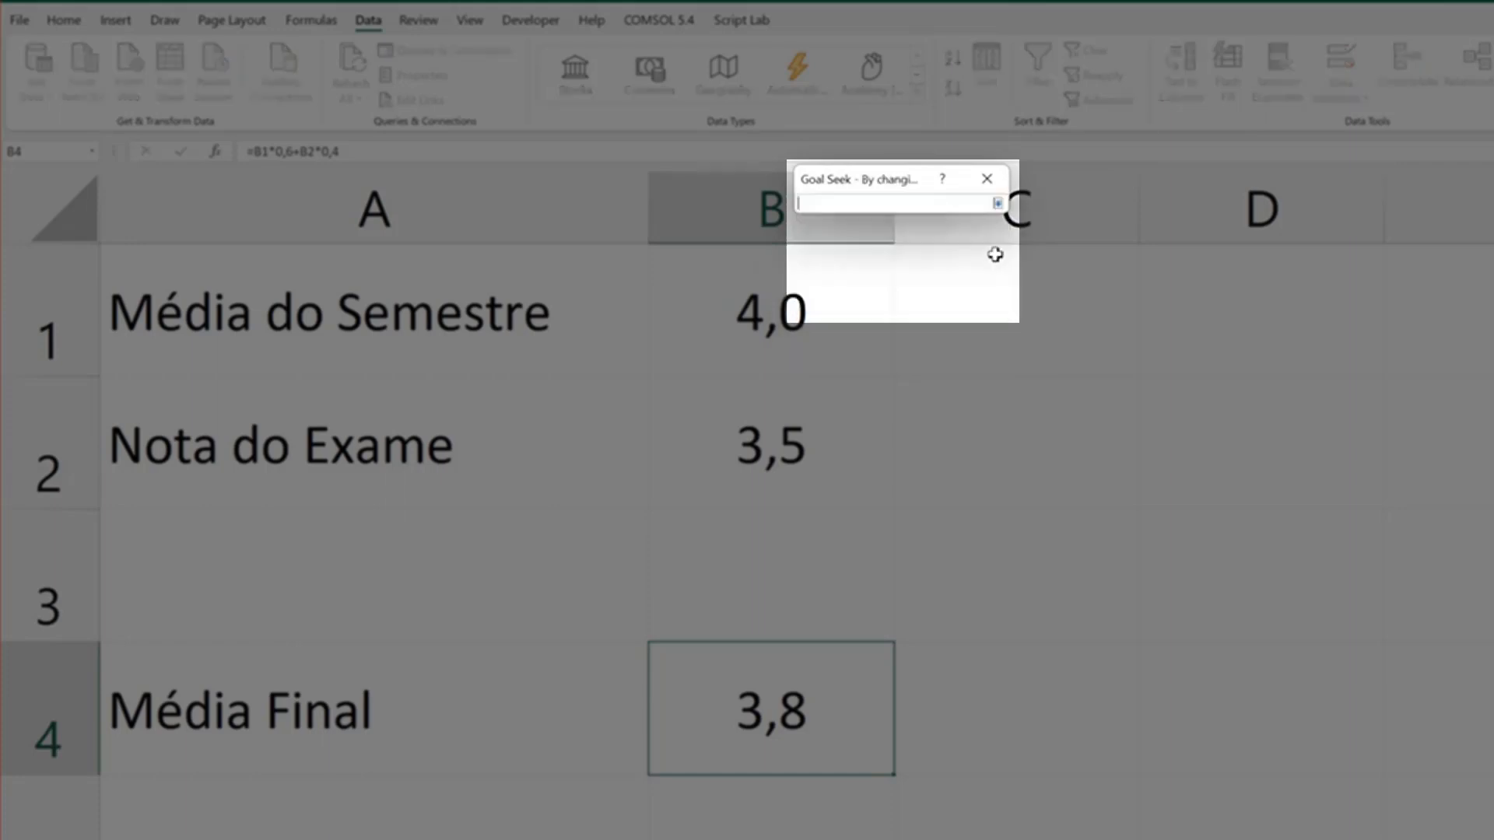
pyautogui.click(773, 424)
pyautogui.press('Return')
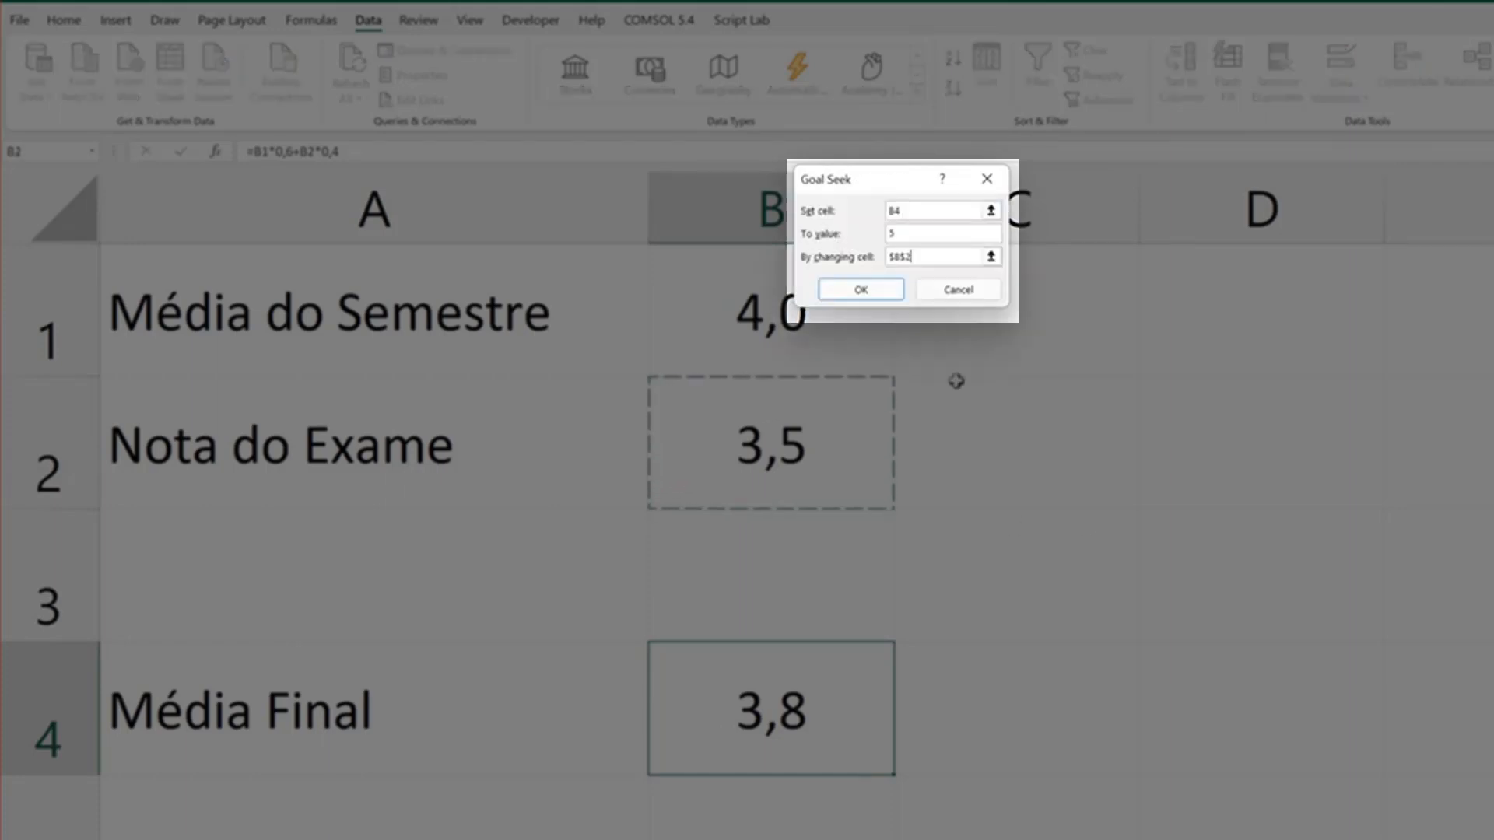
pyautogui.click(862, 290)
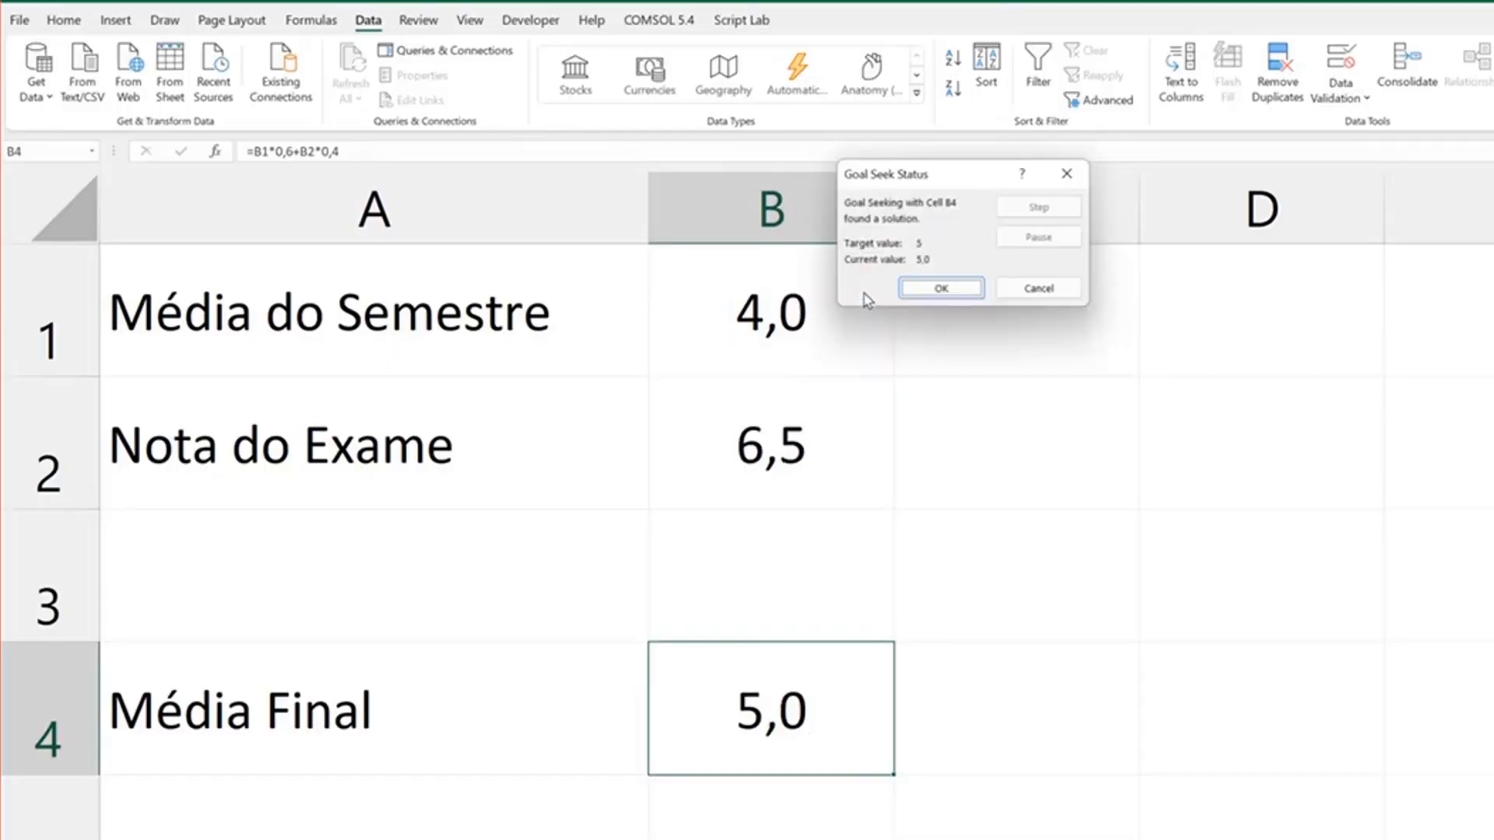
pyautogui.click(930, 294)
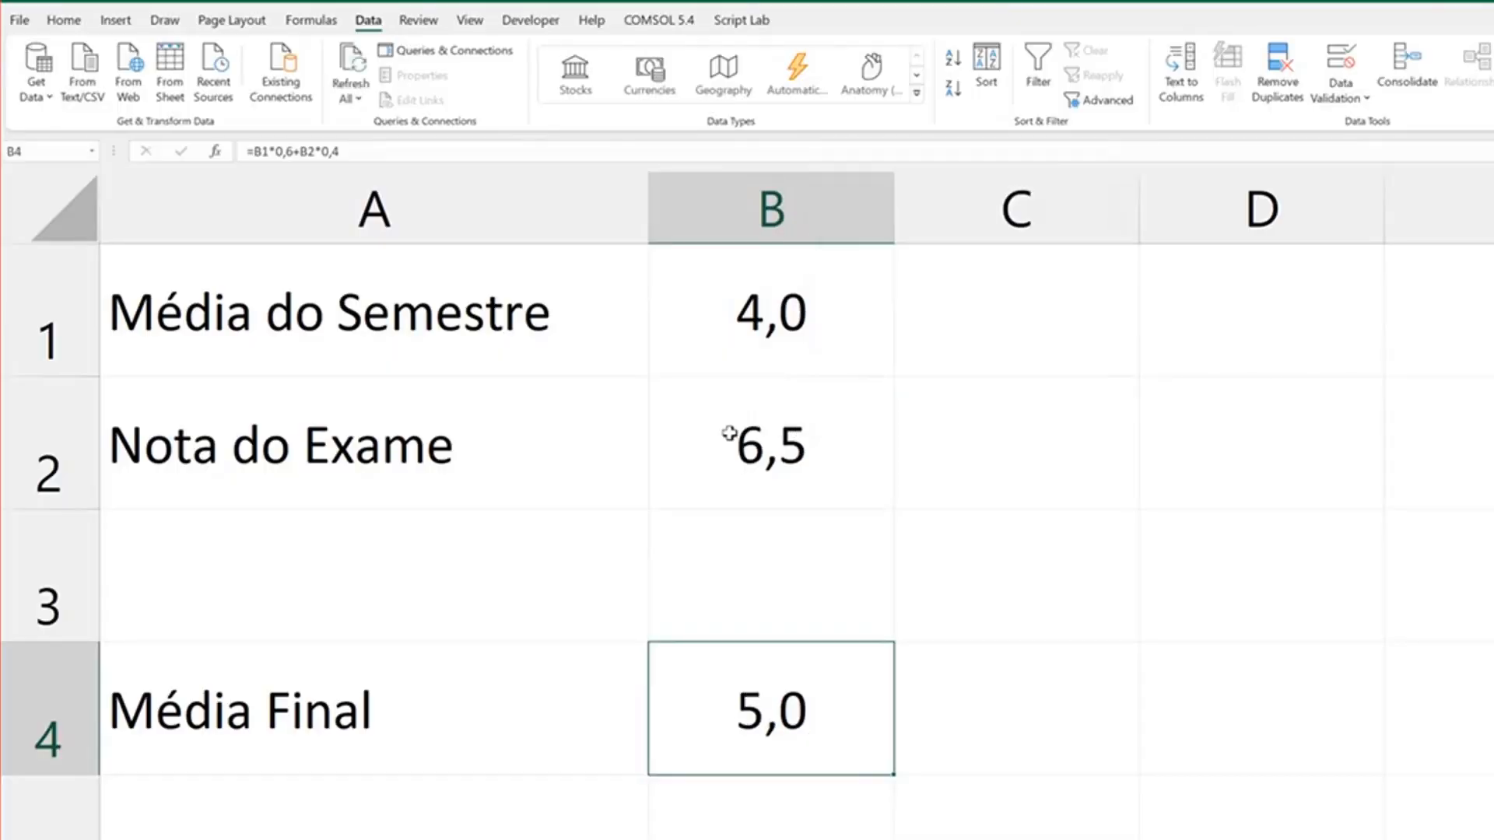
pyautogui.click(776, 458)
pyautogui.click(812, 700)
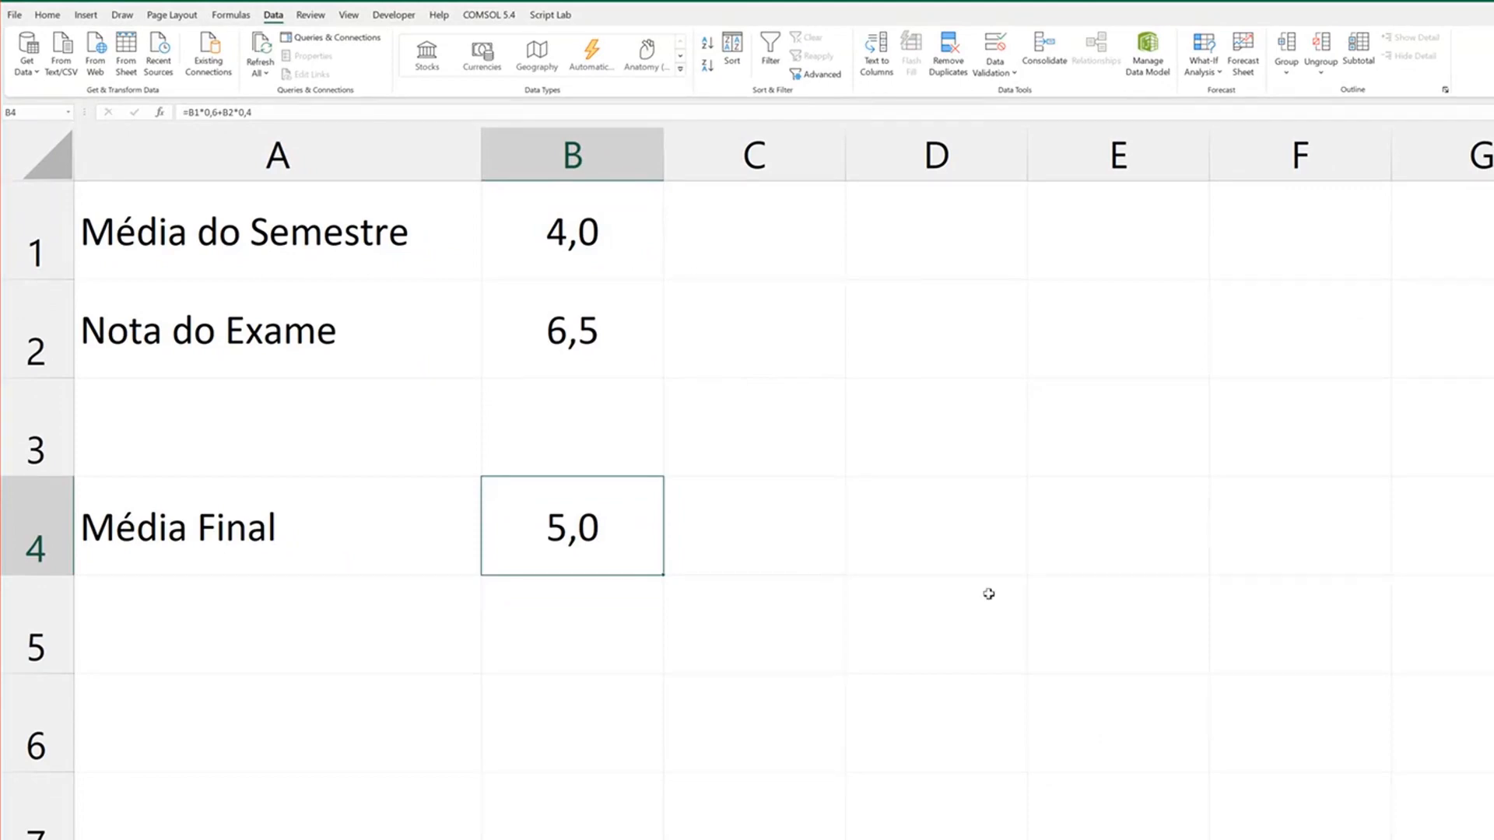
pyautogui.click(1088, 551)
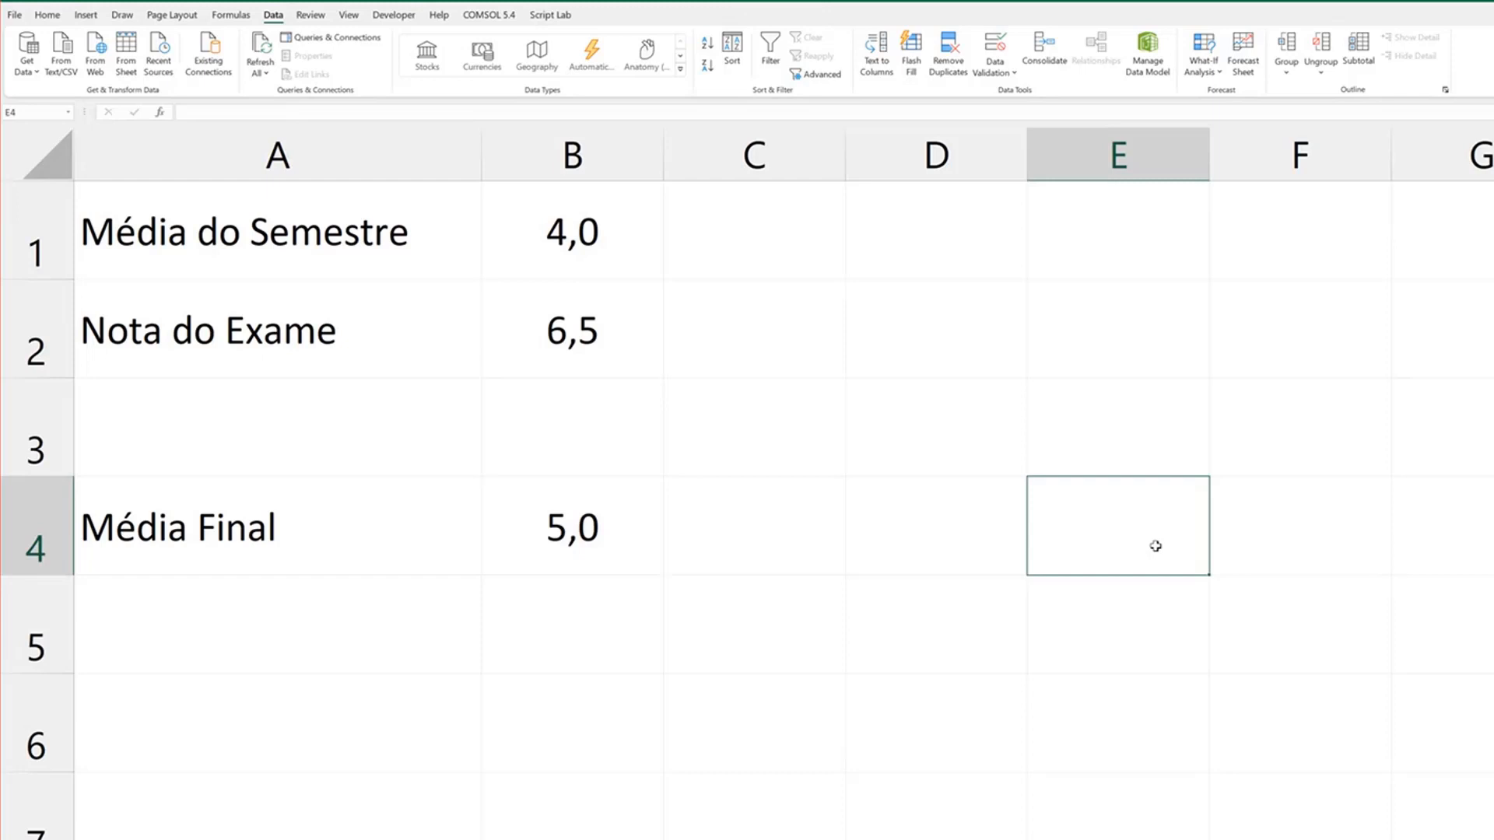
pyautogui.press('Right')
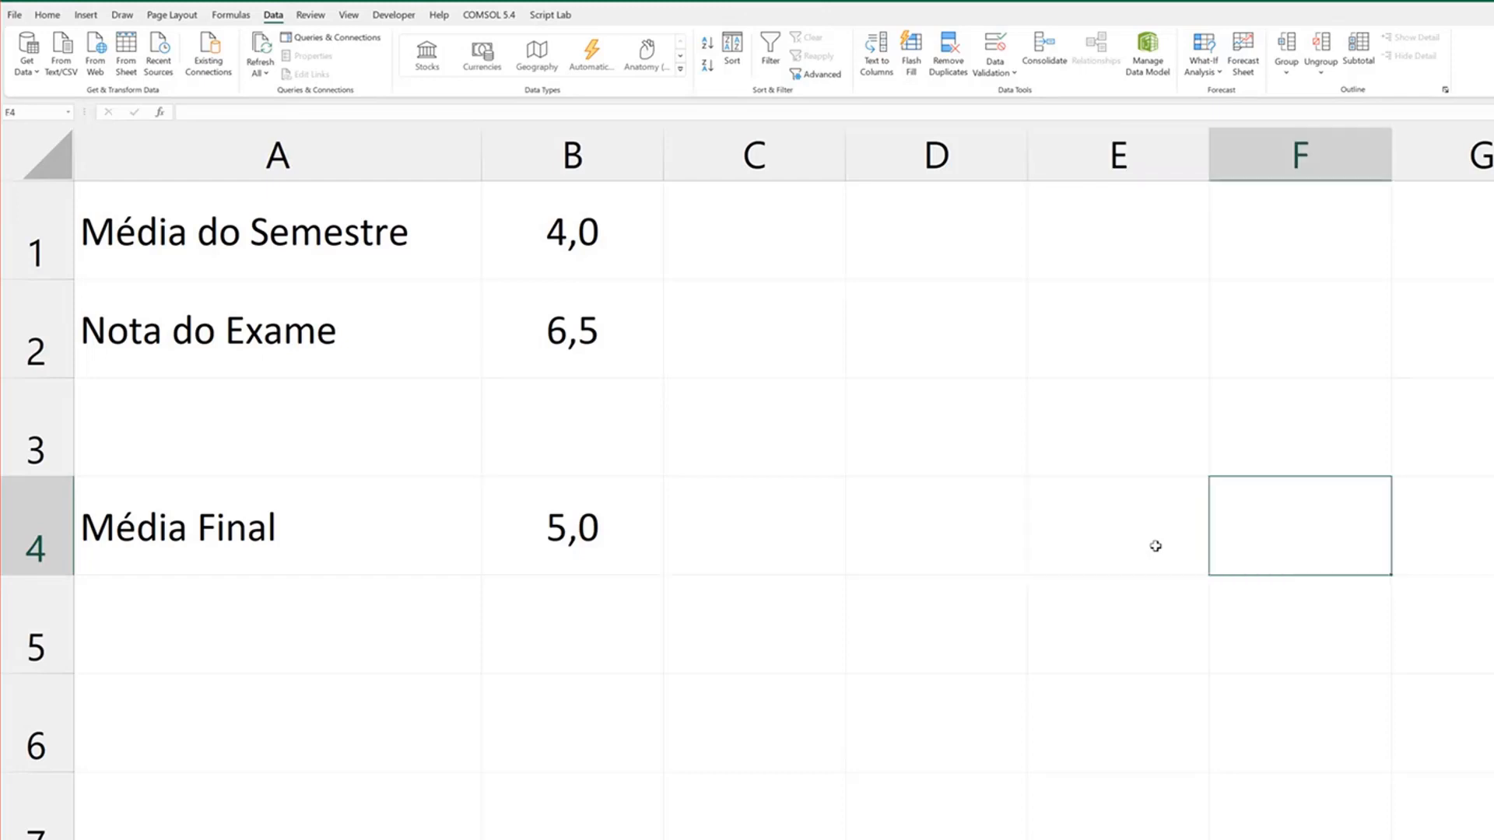
pyautogui.write(',6')
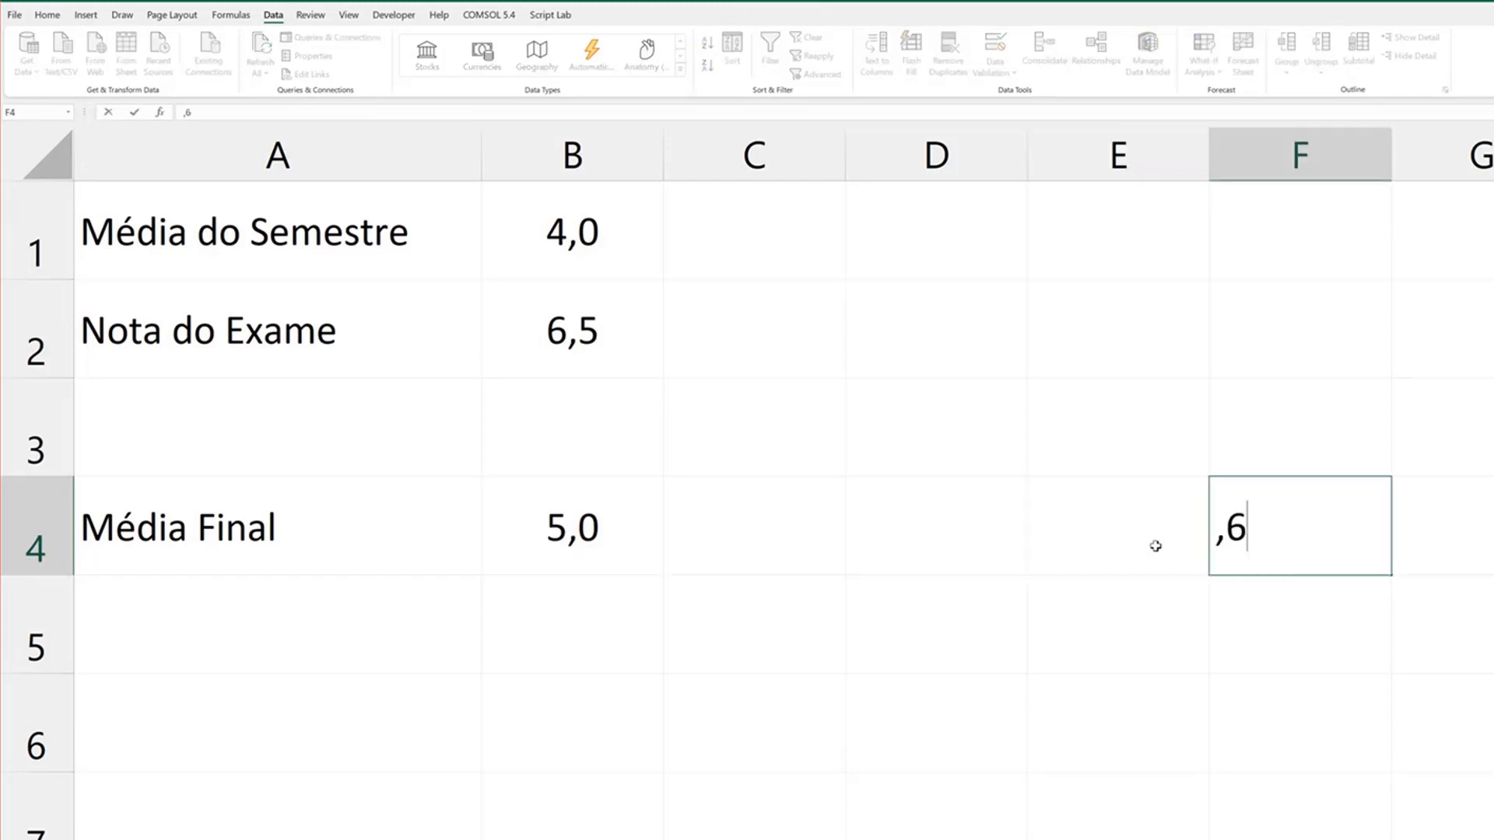
pyautogui.press('Escape')
# - Enter the formula =SIN(D4) in cell E4
pyautogui.click(1155, 546)
pyautogui.write('=')
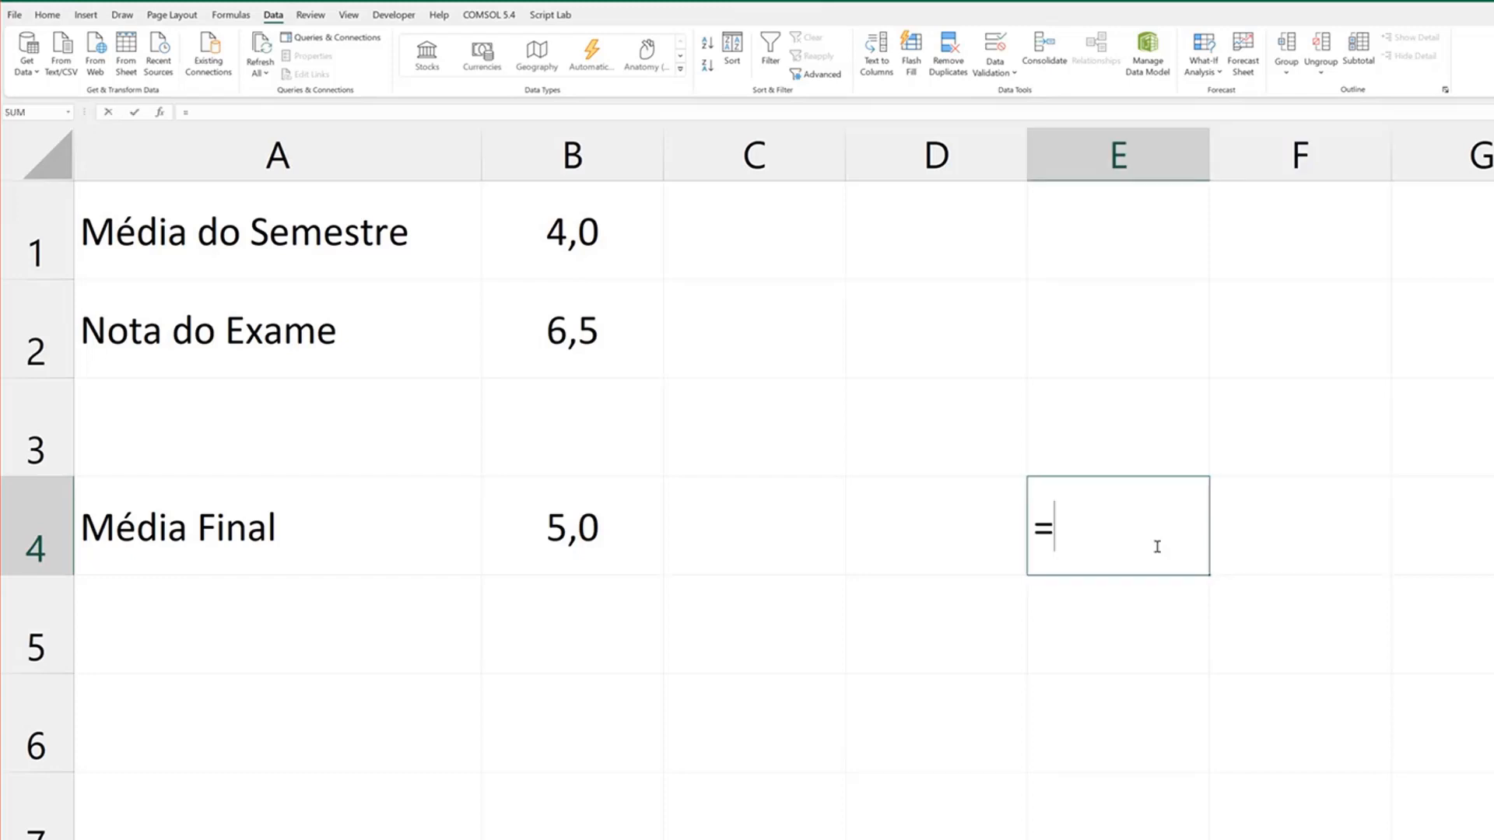
pyautogui.write('sin(')
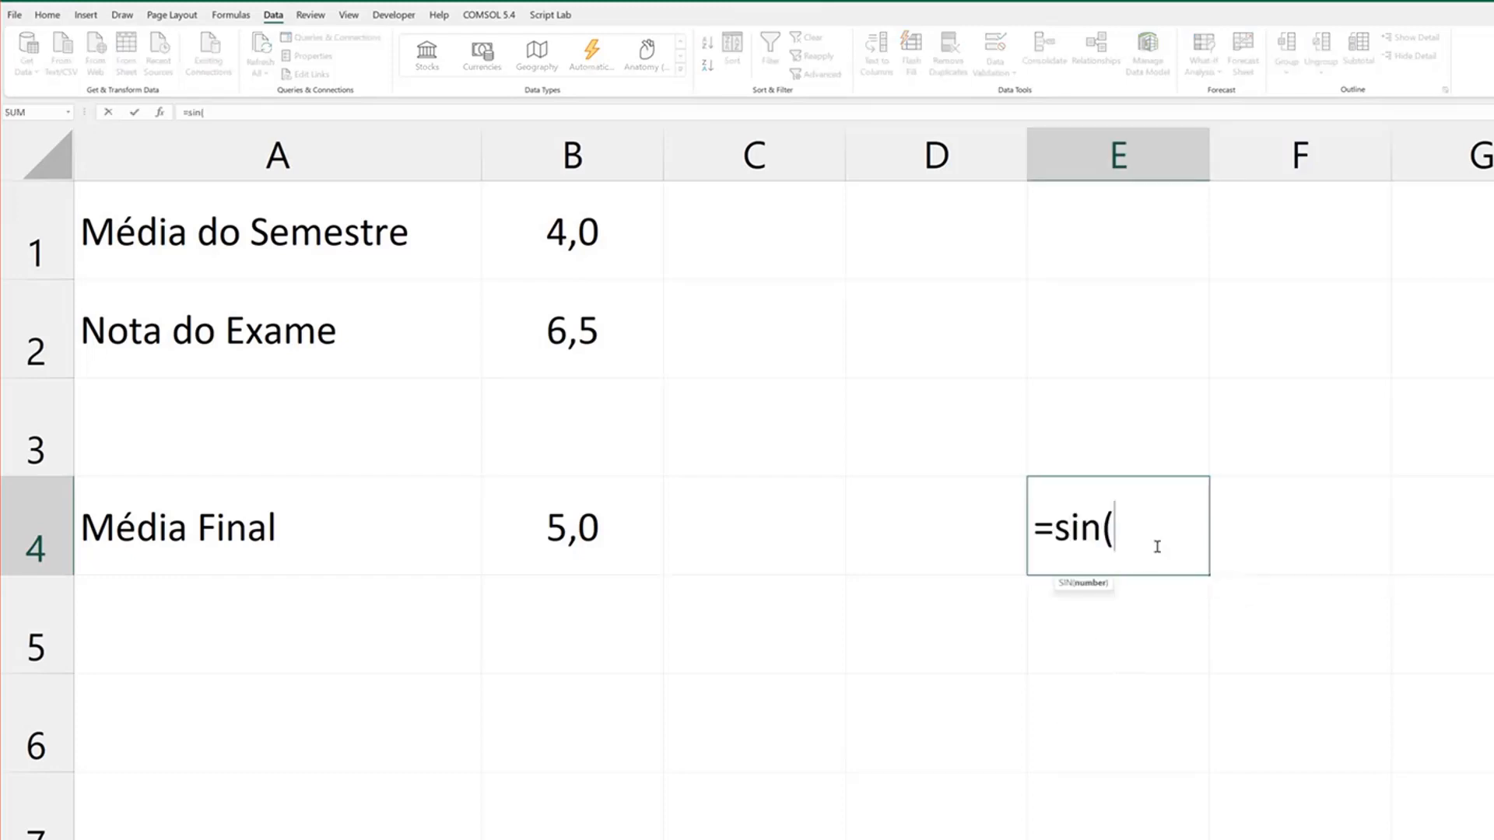
pyautogui.press('Left')
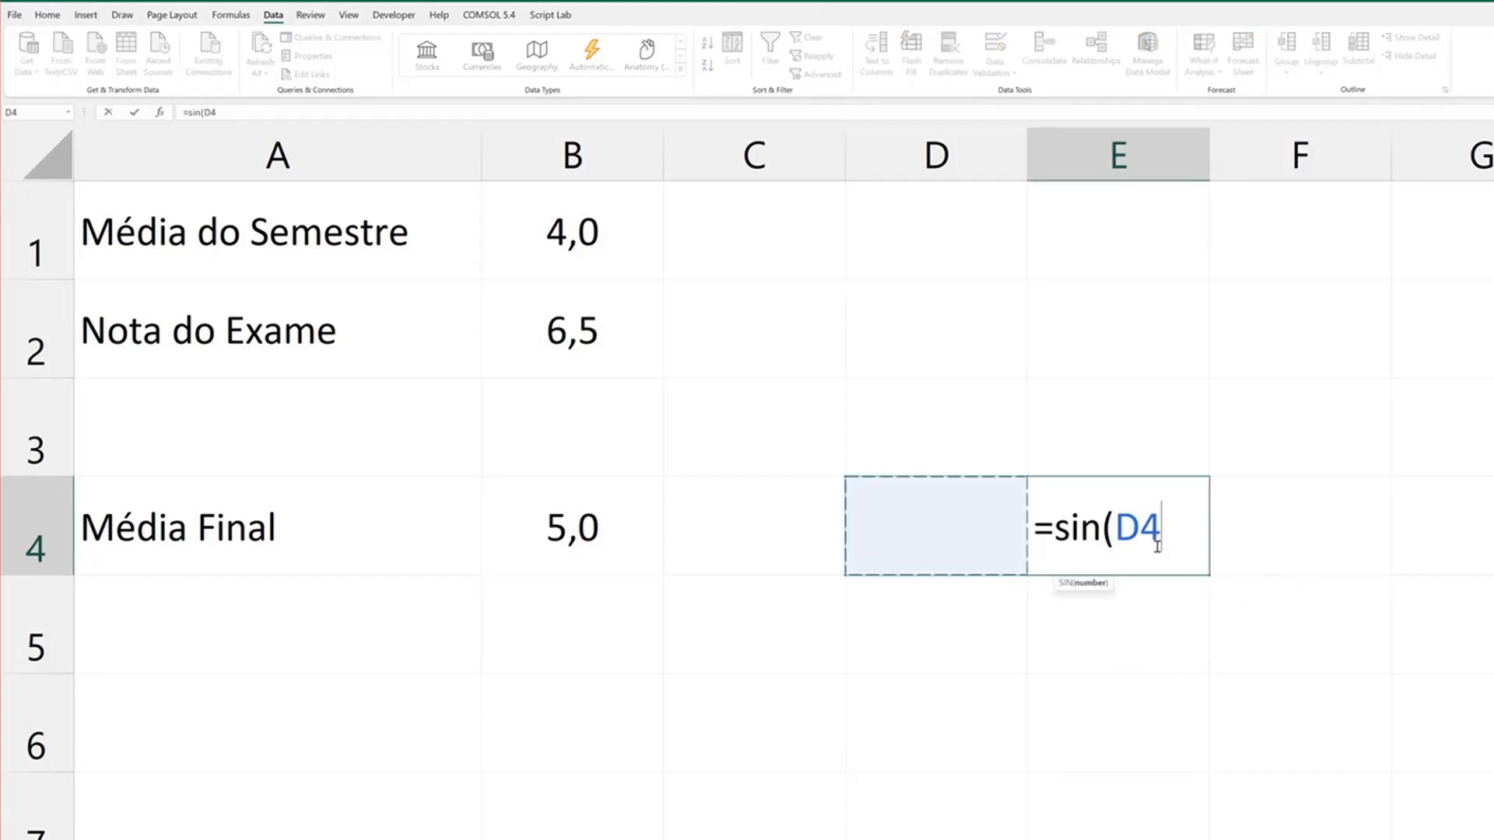
pyautogui.write(')')
pyautogui.press('Return')
pyautogui.press('Up')
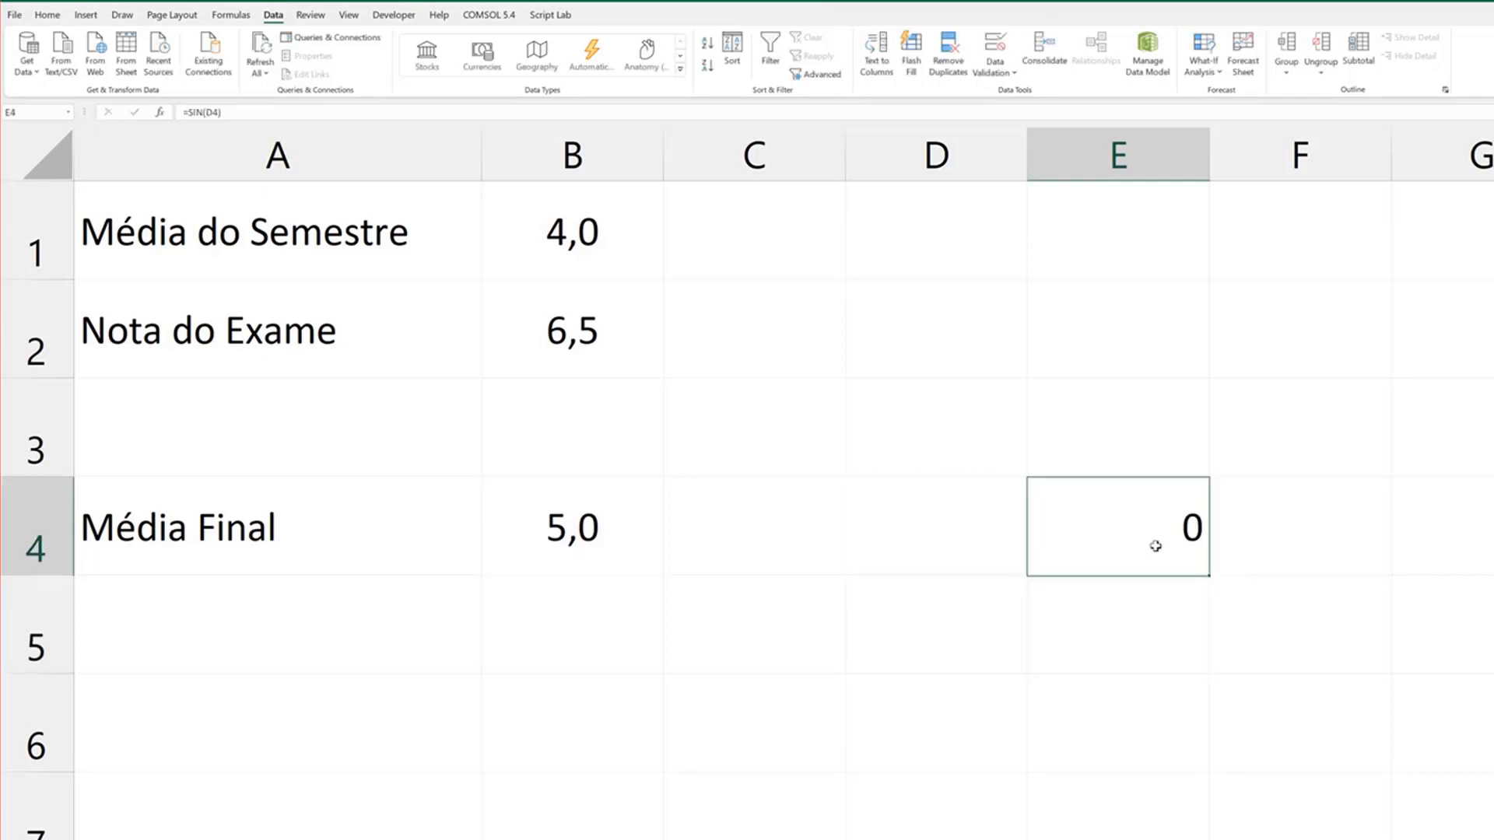
# - Enter 2 in cell D4 as the argument of the sine formula in E4
pyautogui.press('Left')
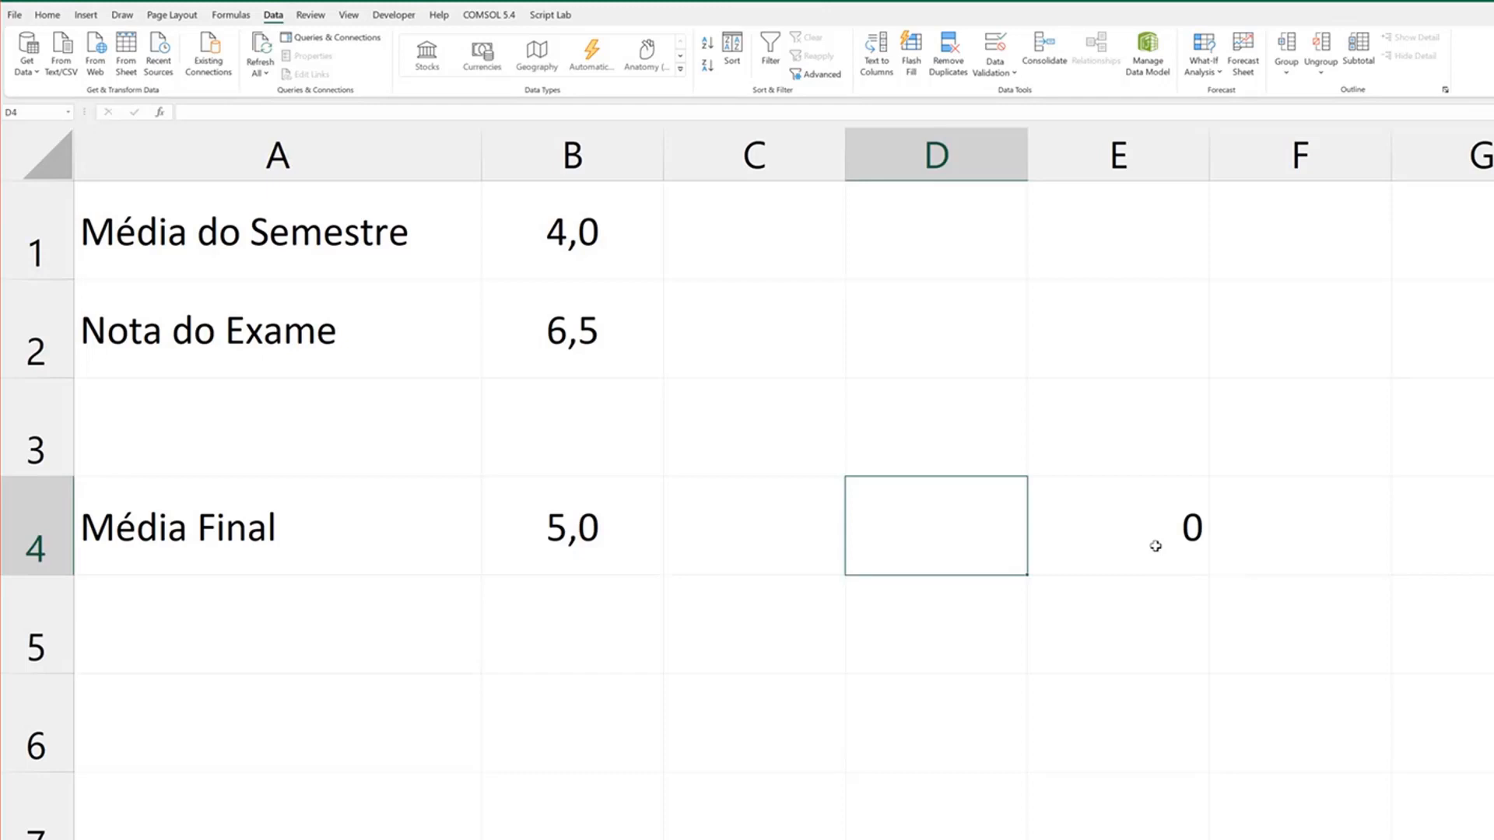
pyautogui.write('2')
pyautogui.press('Return')
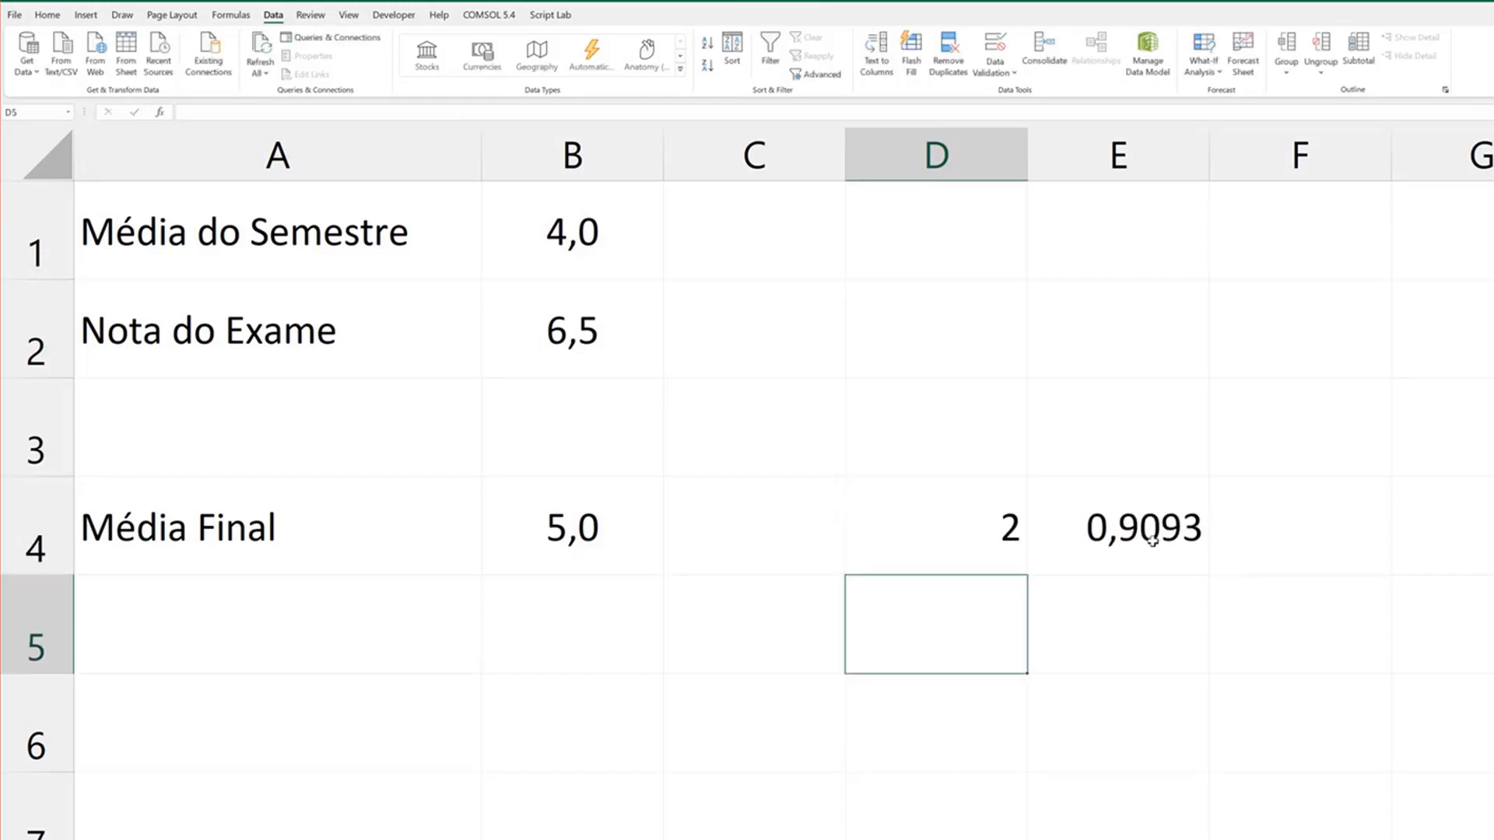
pyautogui.click(1155, 543)
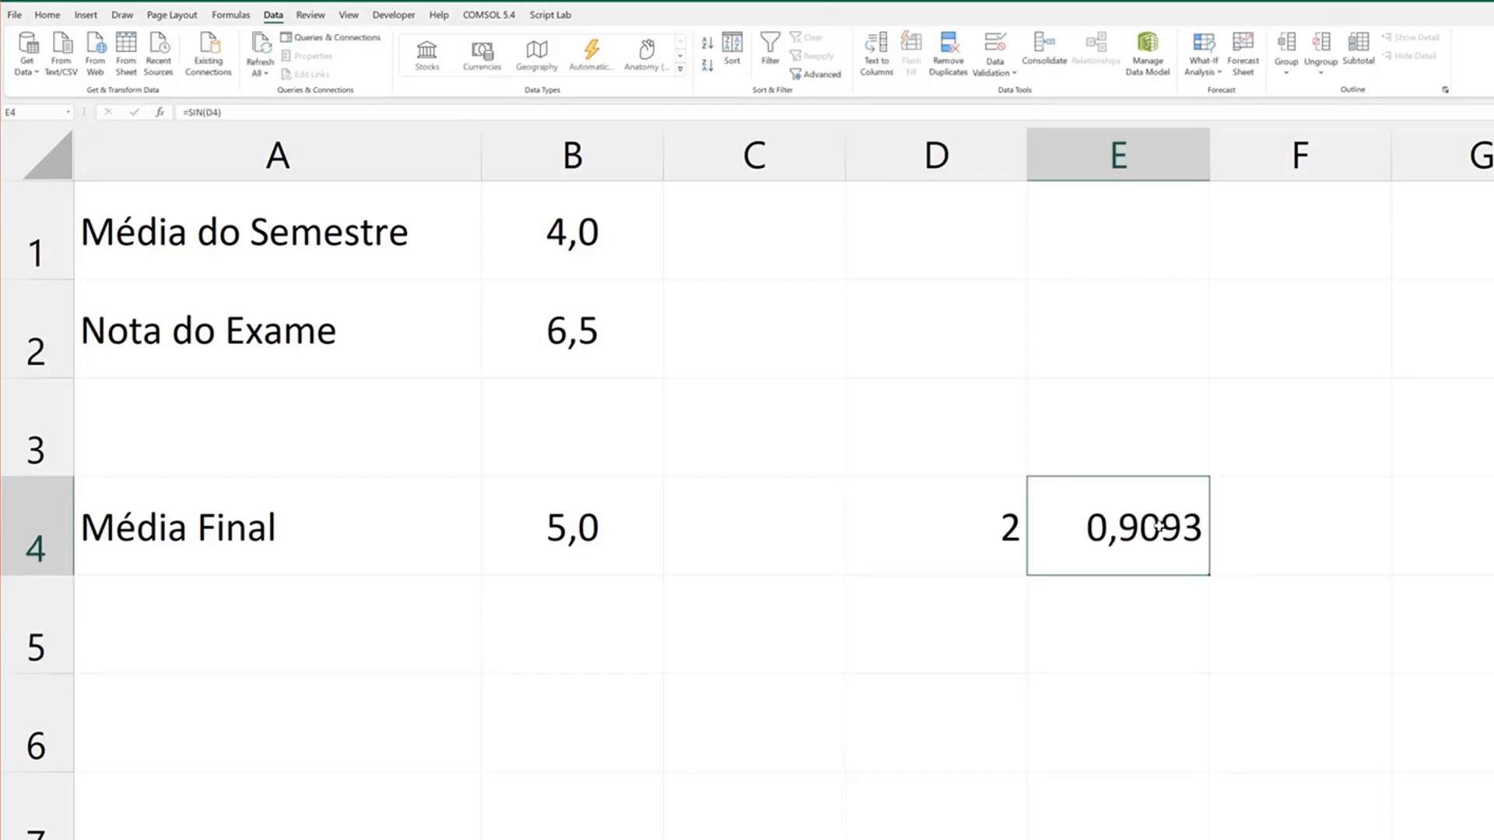
# - Enter the formula =ASIN(0,6) in cell E5
pyautogui.click(1140, 655)
pyautogui.write('=asin(')
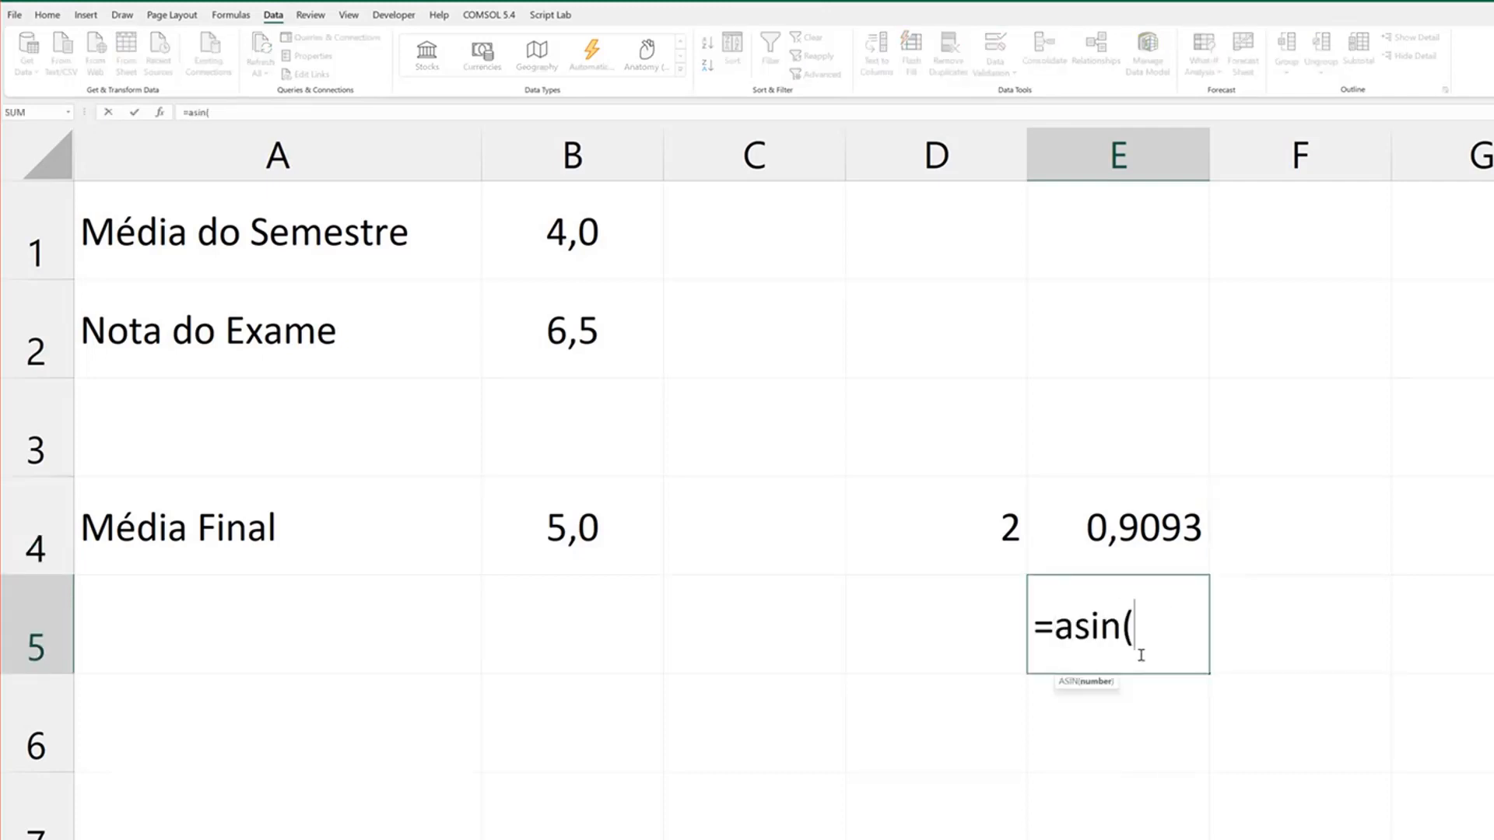
pyautogui.write('0,6)')
pyautogui.press('Return')
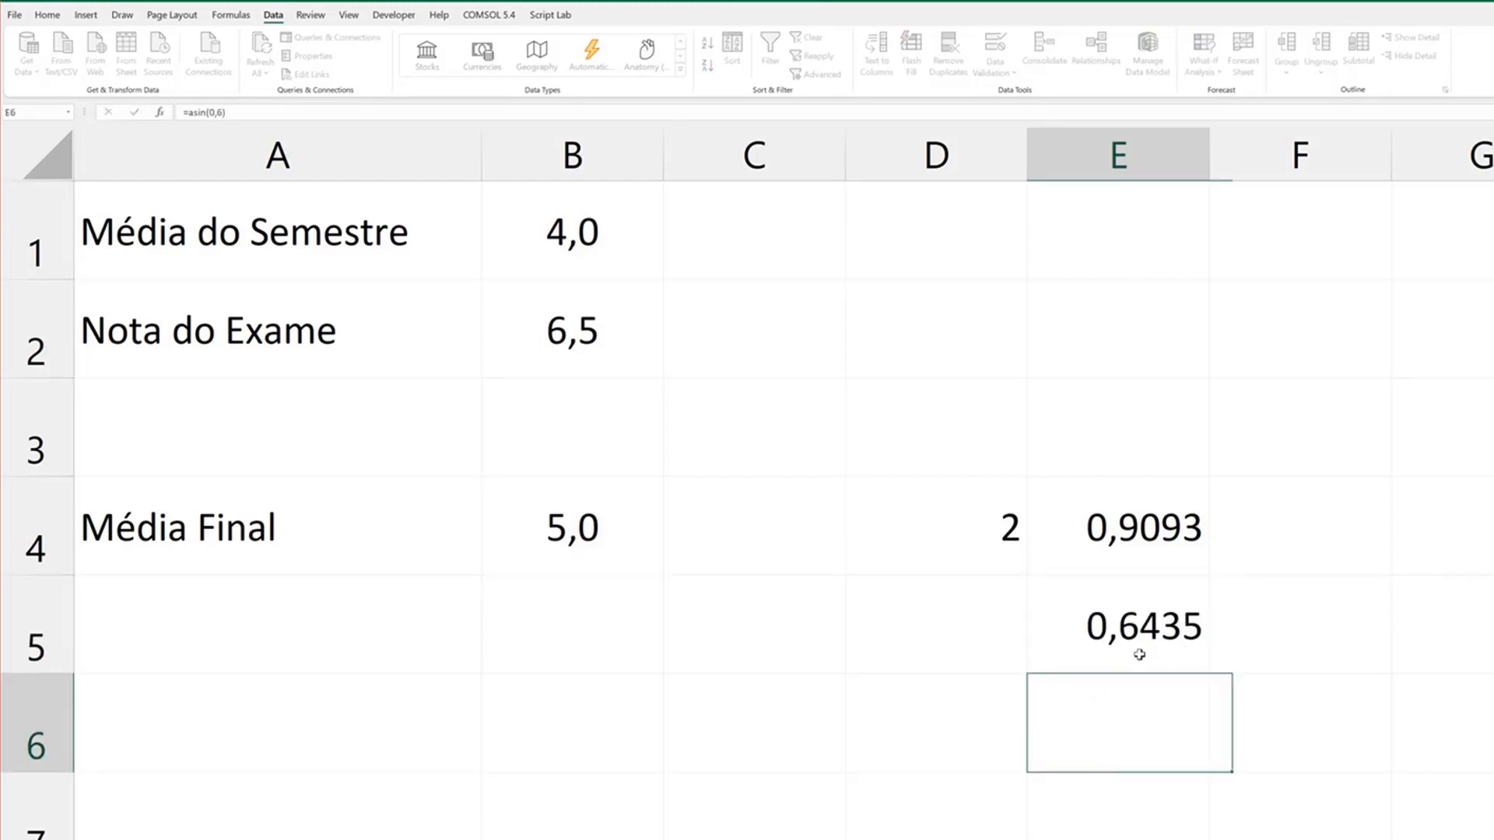
pyautogui.click(1139, 654)
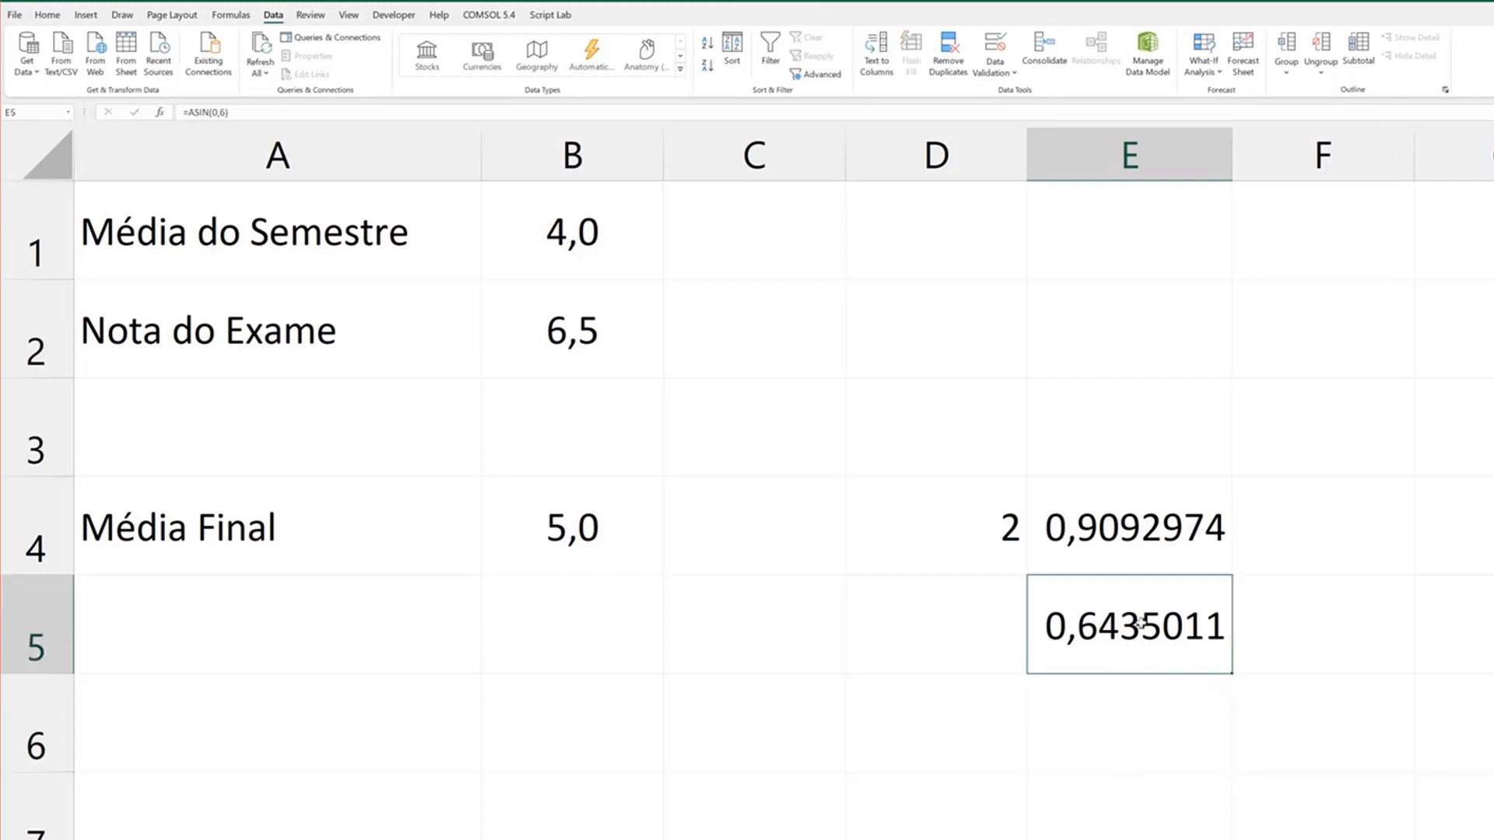
# - Use Goal Seek to bring the sine formula in E4 to 0,6 by changing D4, and accept the solution
pyautogui.click(1104, 529)
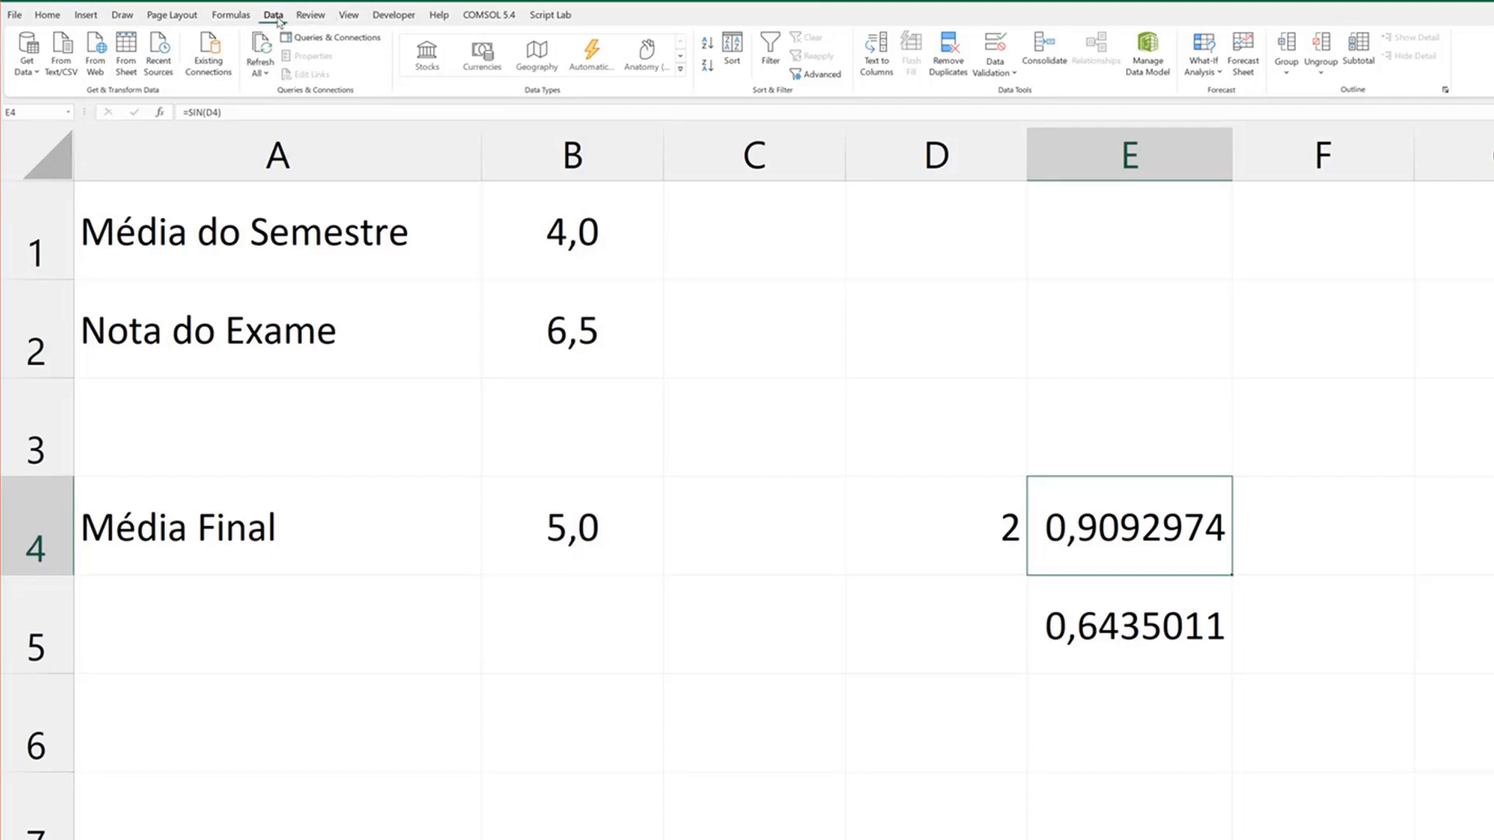
pyautogui.click(1214, 78)
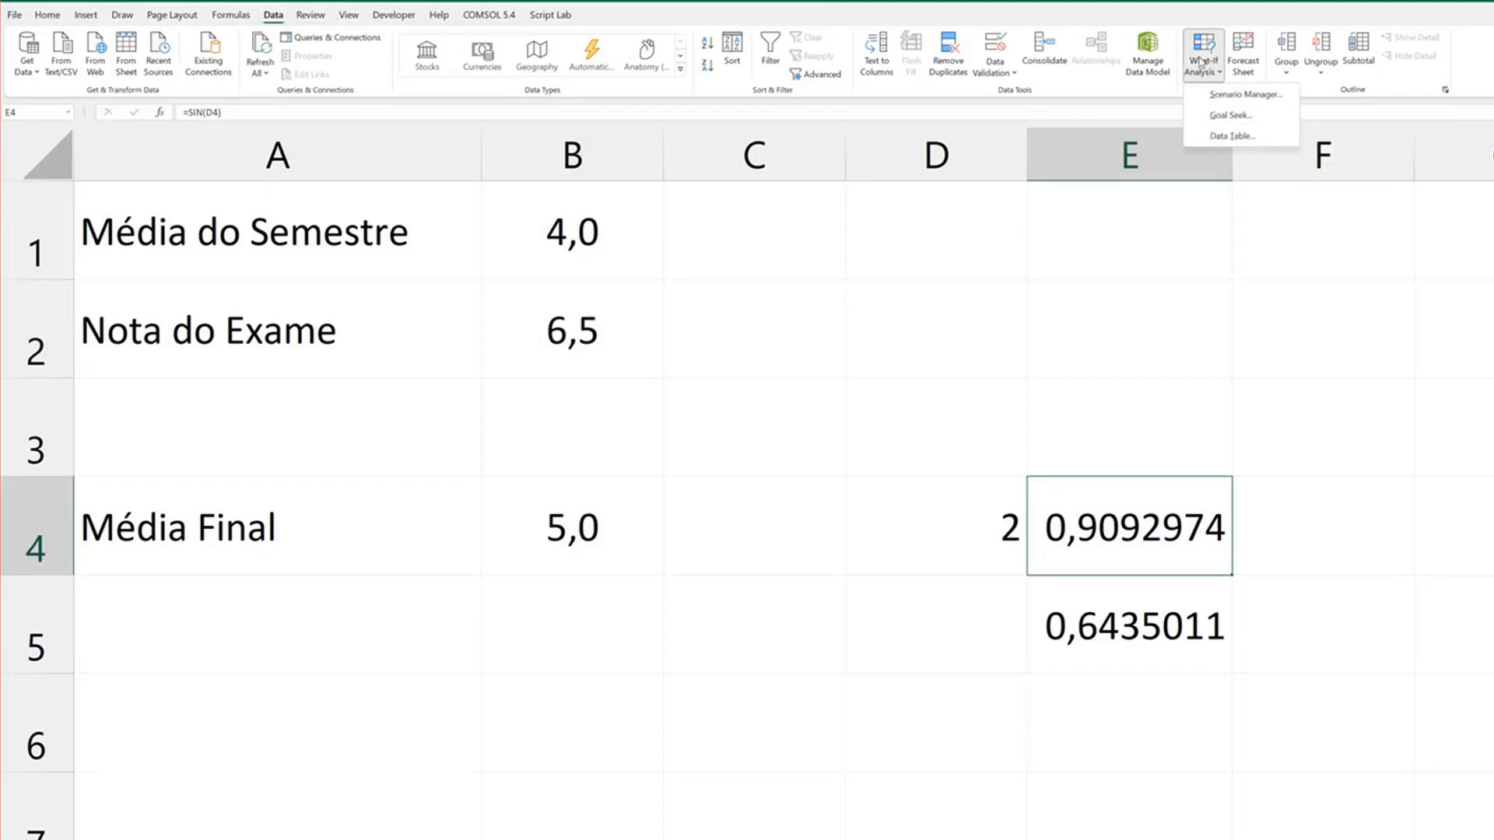
pyautogui.click(1230, 116)
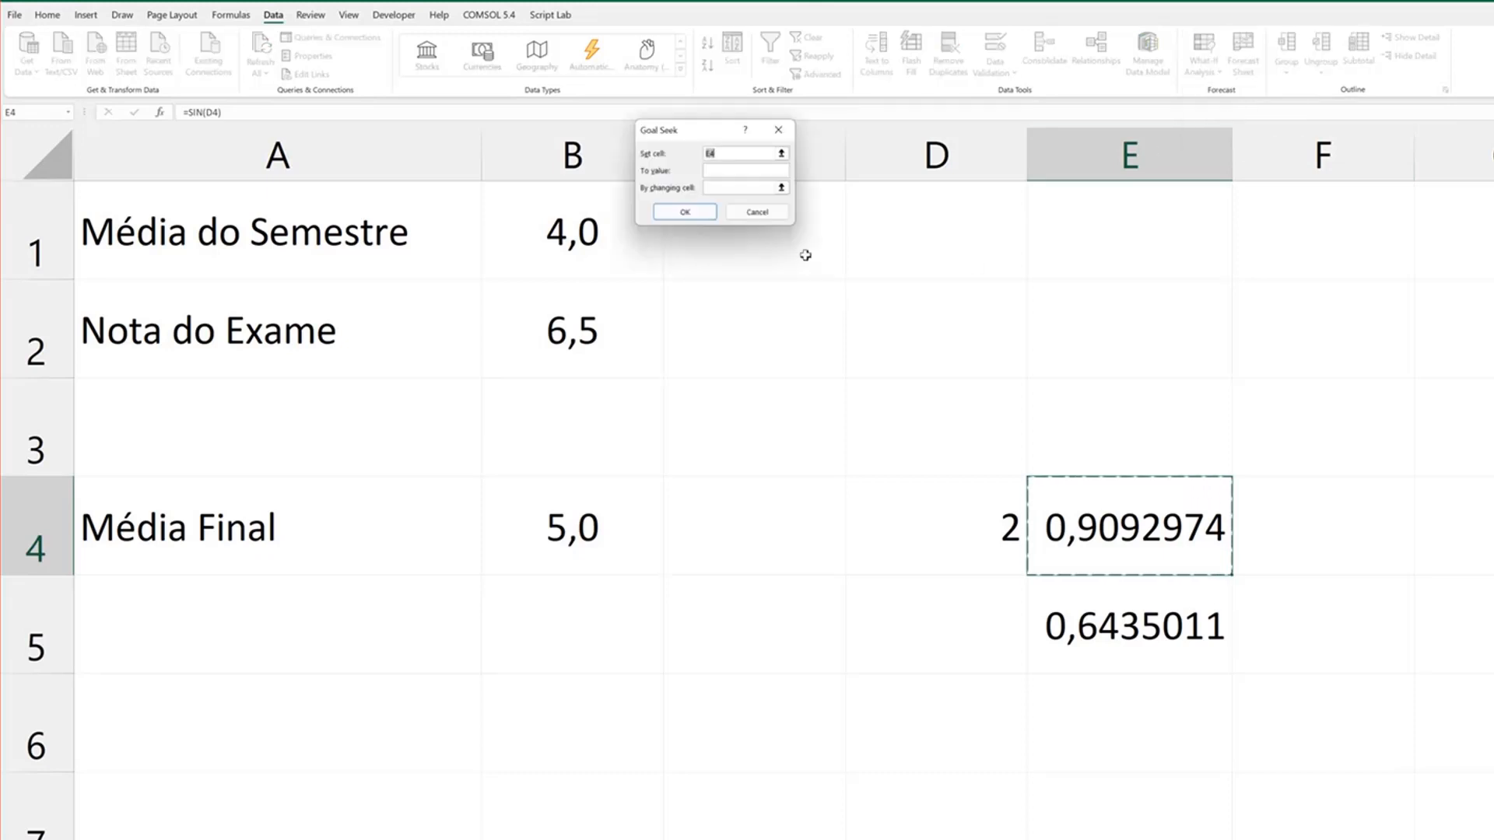
pyautogui.click(725, 171)
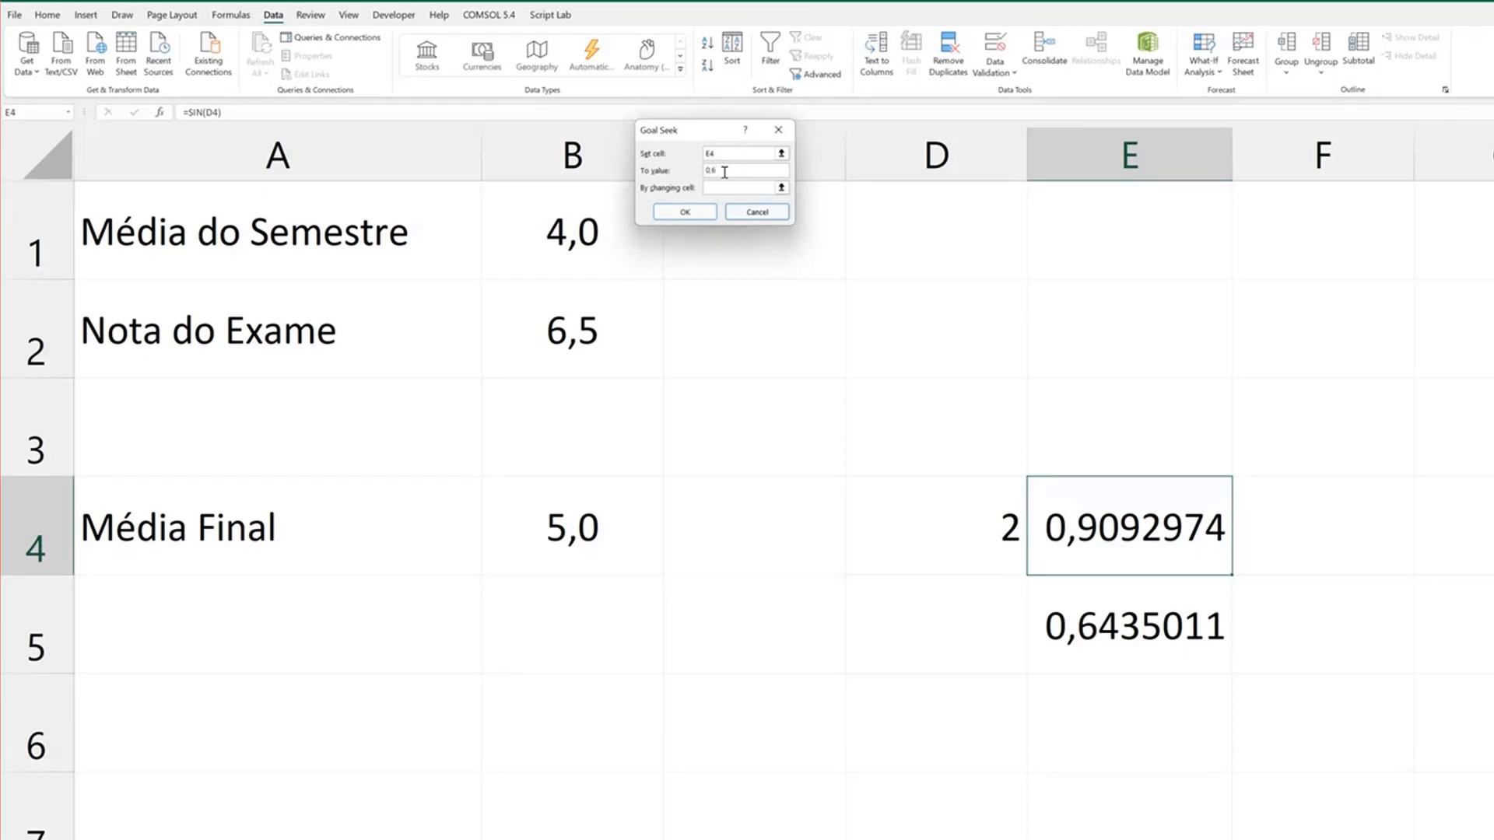
pyautogui.write('0,6')
pyautogui.click(782, 188)
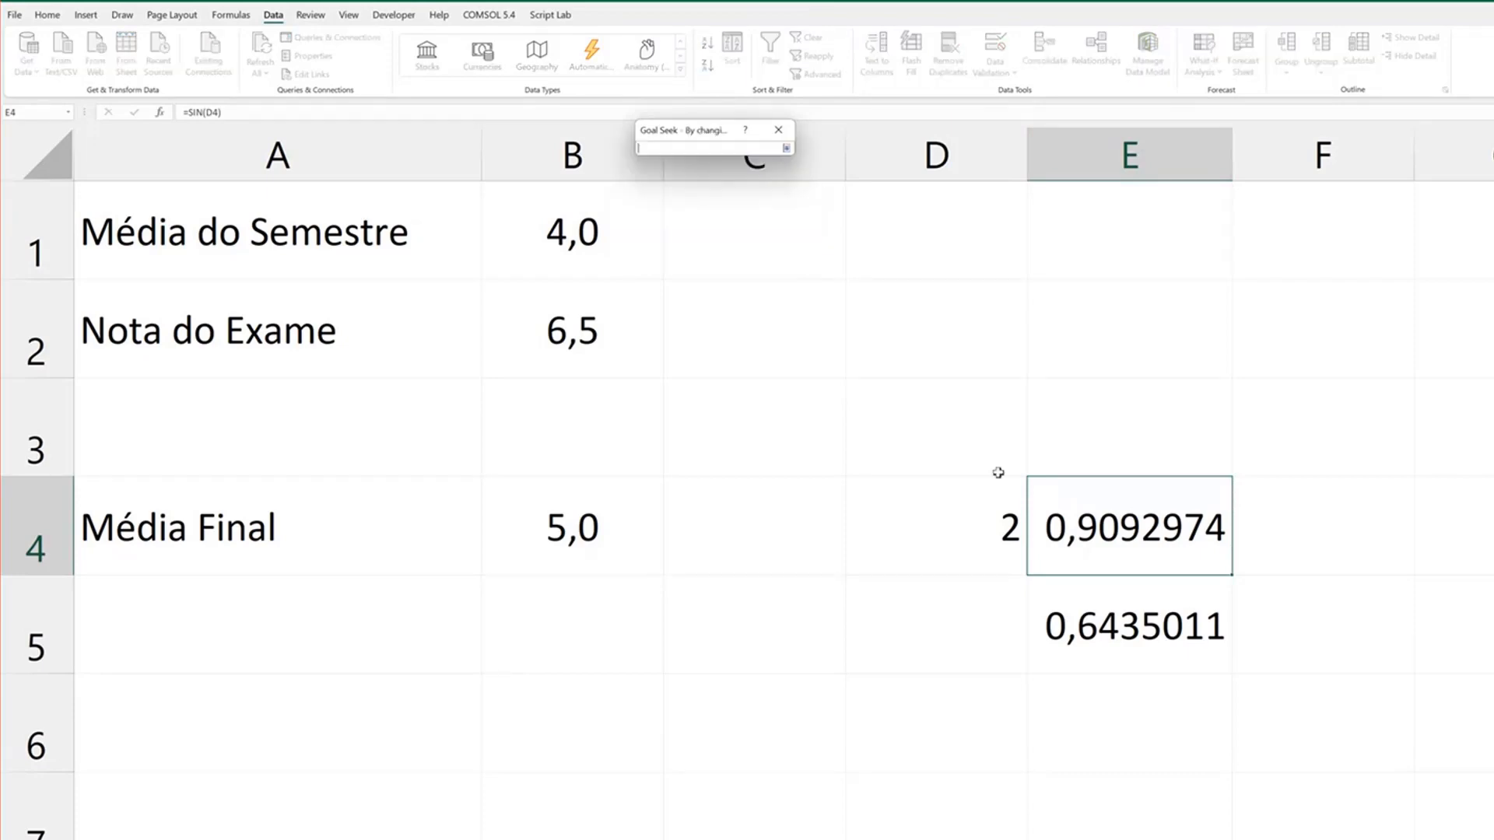
pyautogui.click(982, 522)
pyautogui.press('Return')
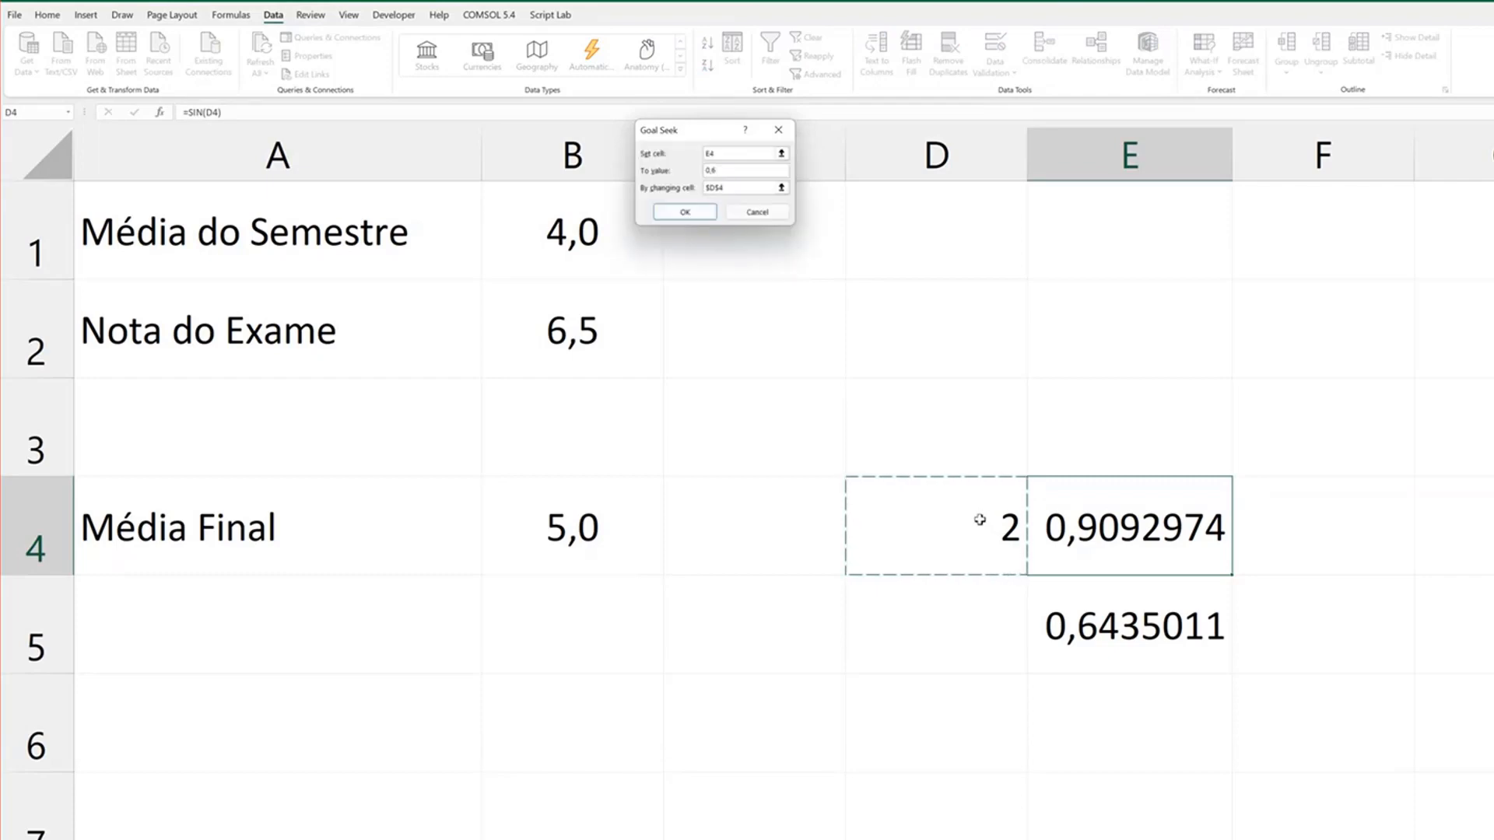
pyautogui.click(695, 214)
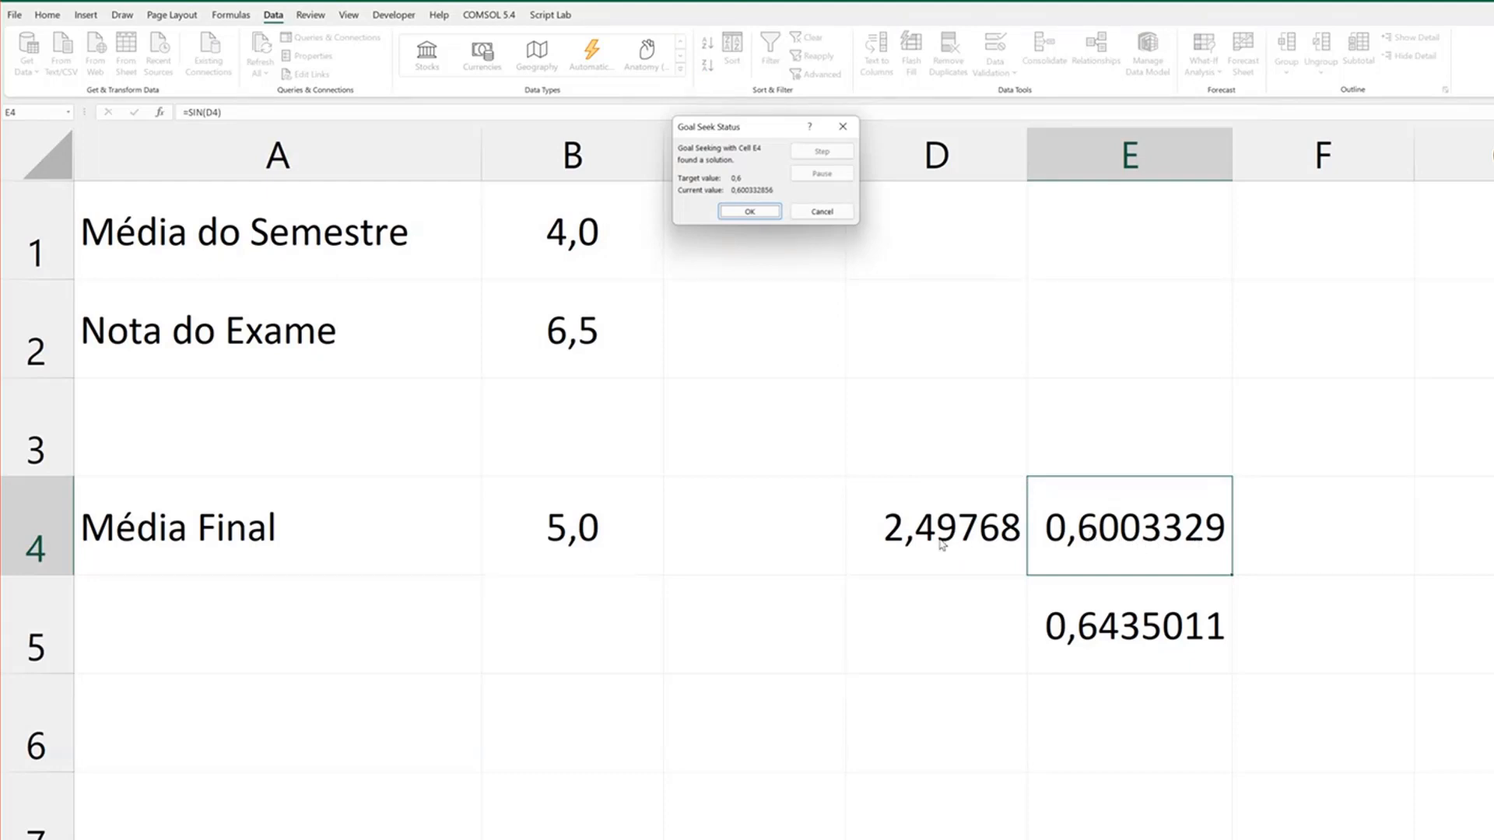
pyautogui.click(750, 212)
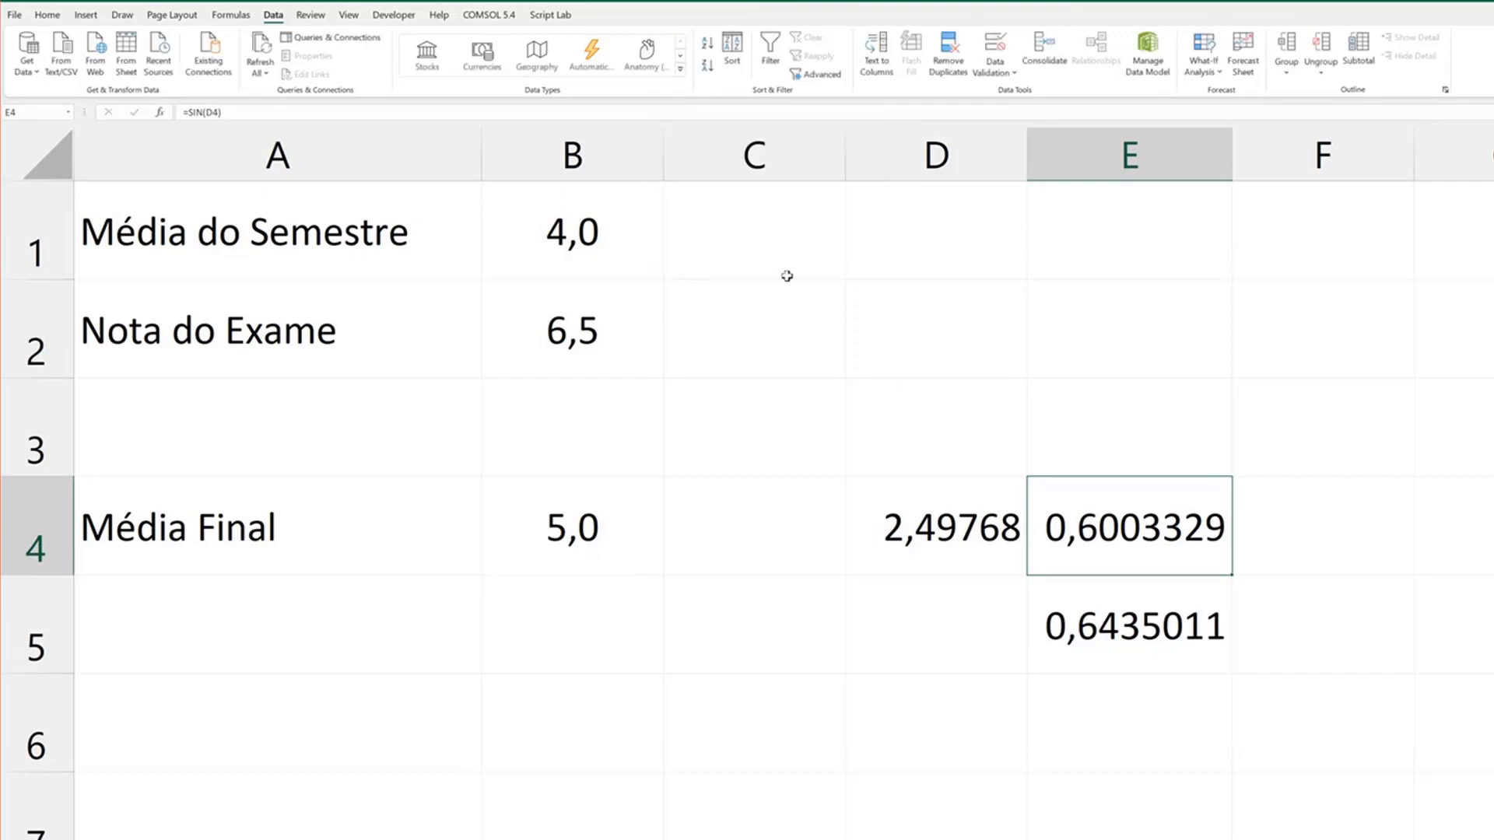
# - Clear the sine formula from cell E4
pyautogui.click(944, 532)
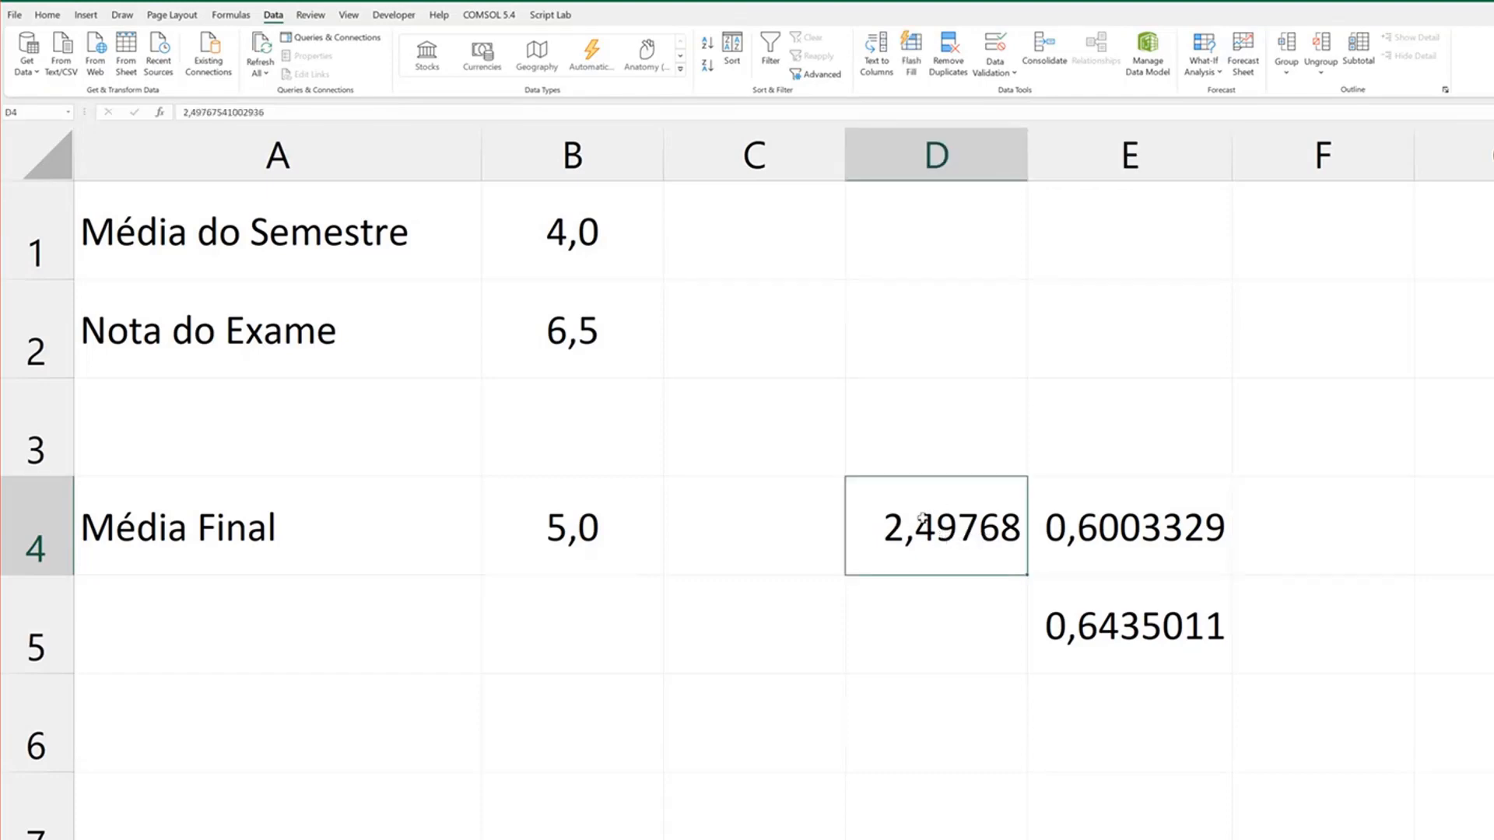
pyautogui.click(1108, 529)
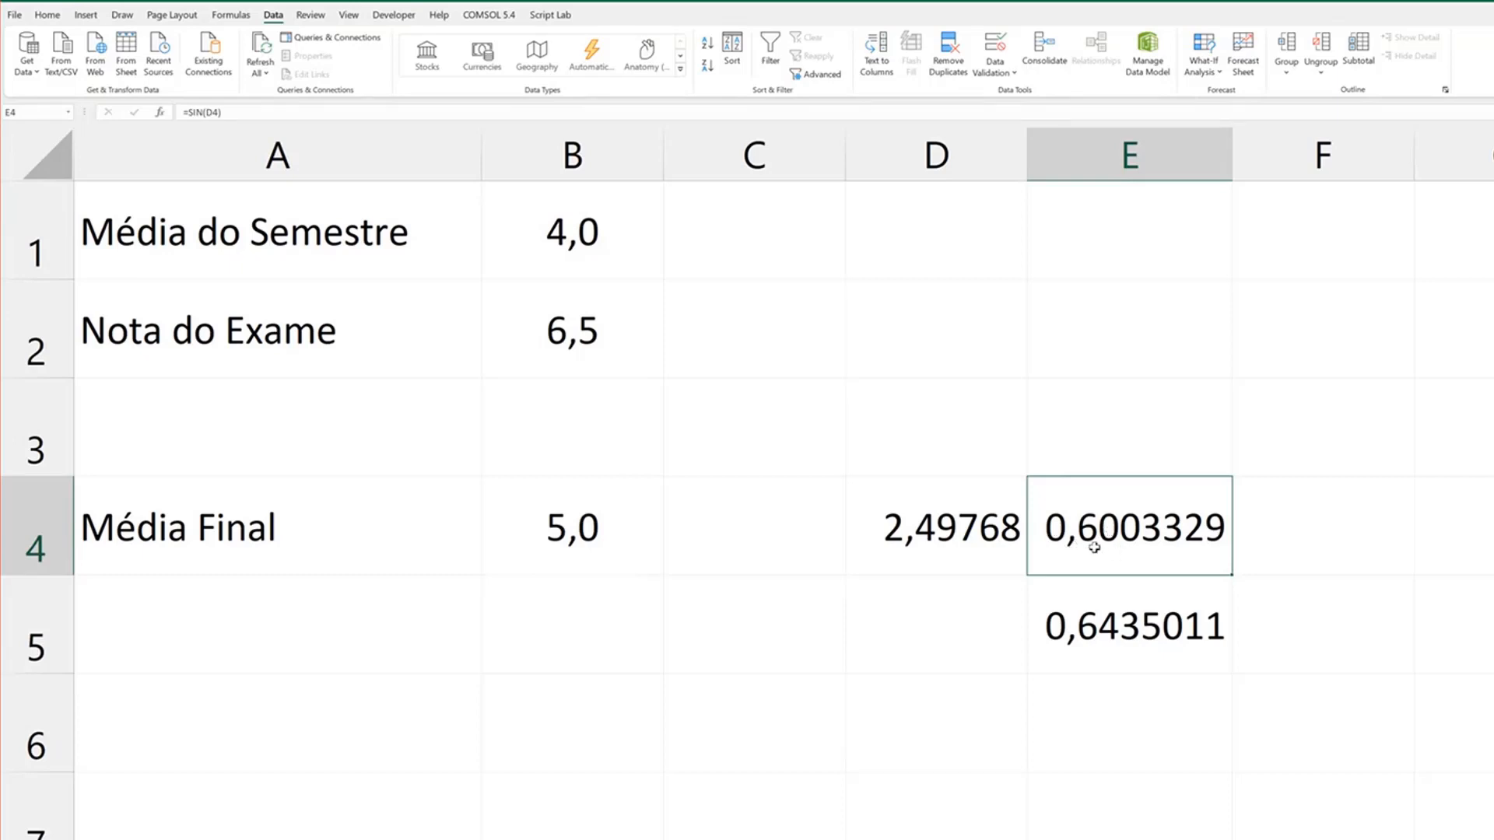
pyautogui.press('Delete')
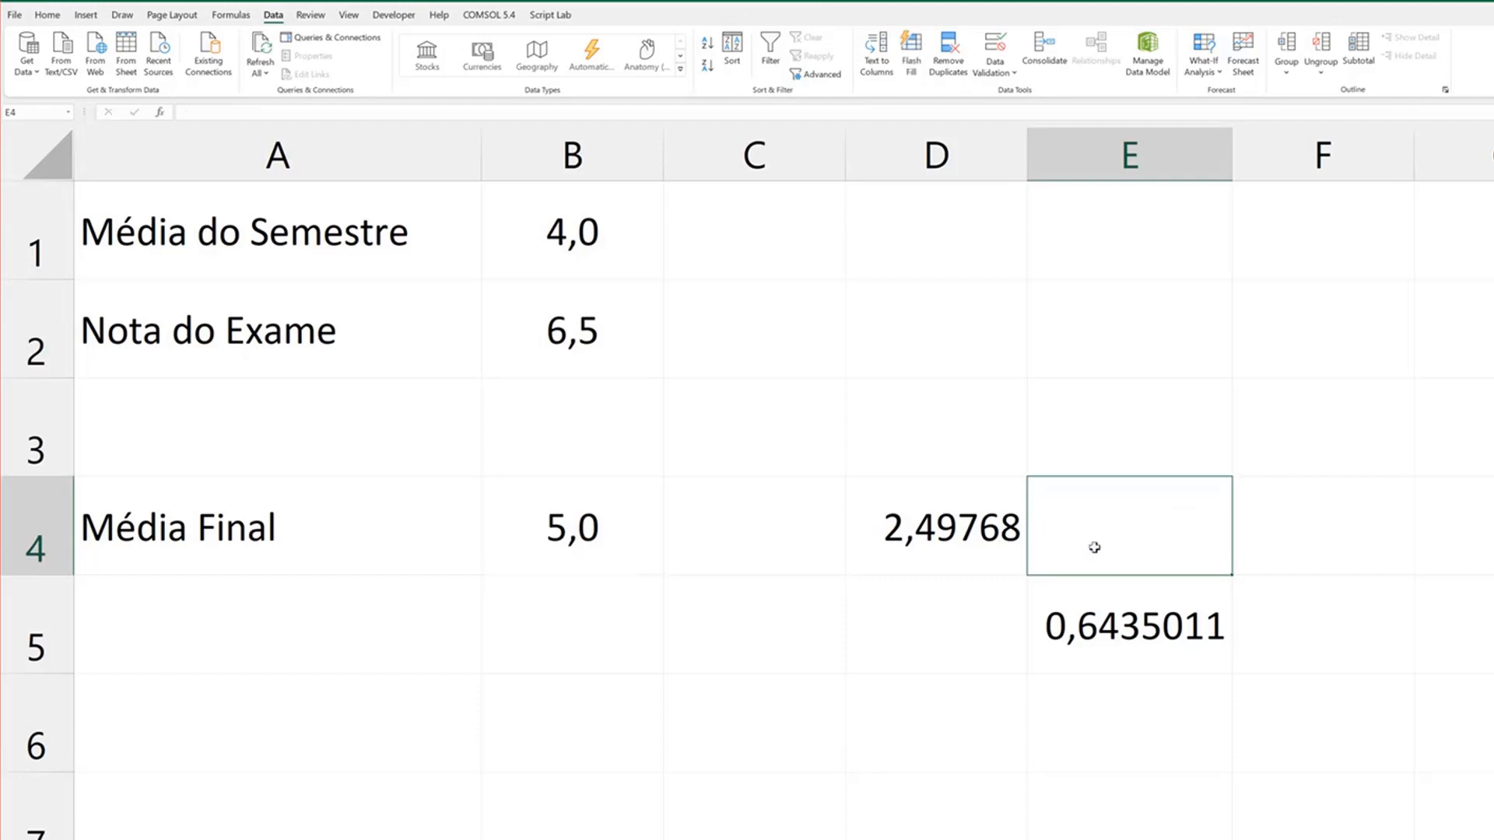
# - Replace the value in cell D4 with 2
pyautogui.press('Left')
pyautogui.press('BackSpace')
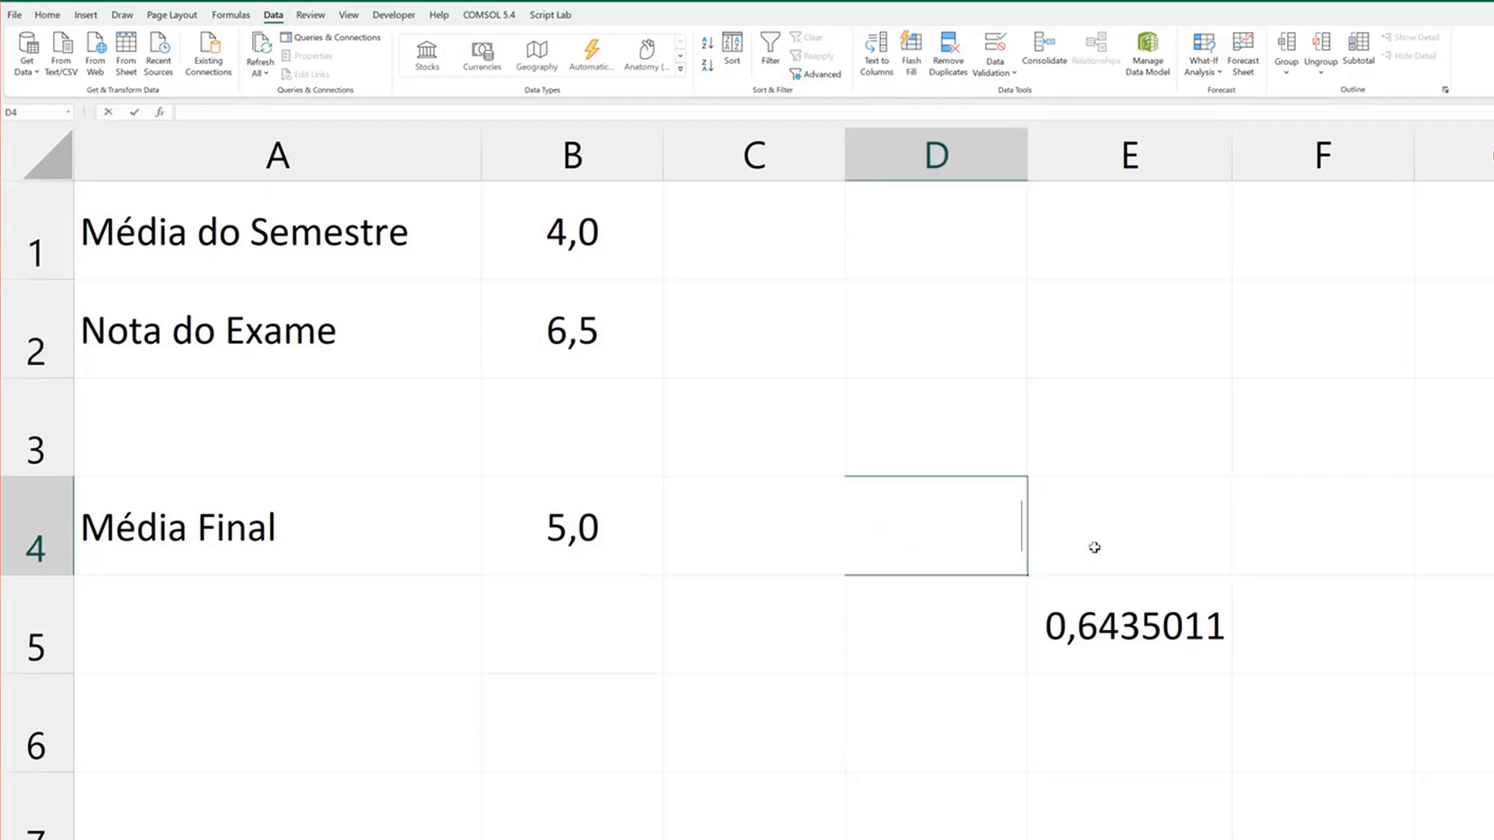
pyautogui.press('Up')
pyautogui.press('Down')
pyautogui.write('2')
# - Enter the formula =D4*SIN(D4) in cell E4
pyautogui.click(1095, 547)
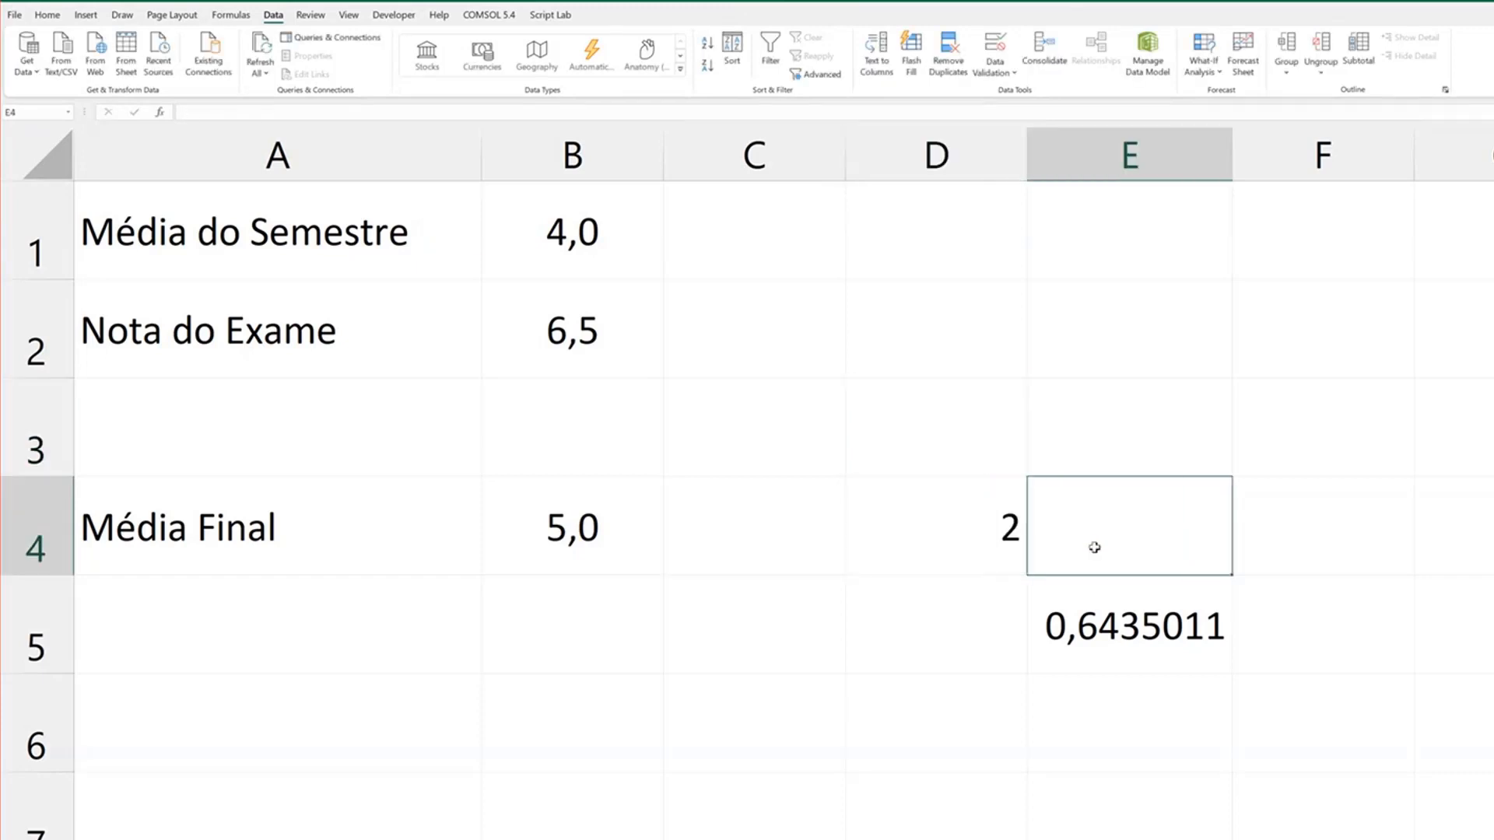
pyautogui.write('=')
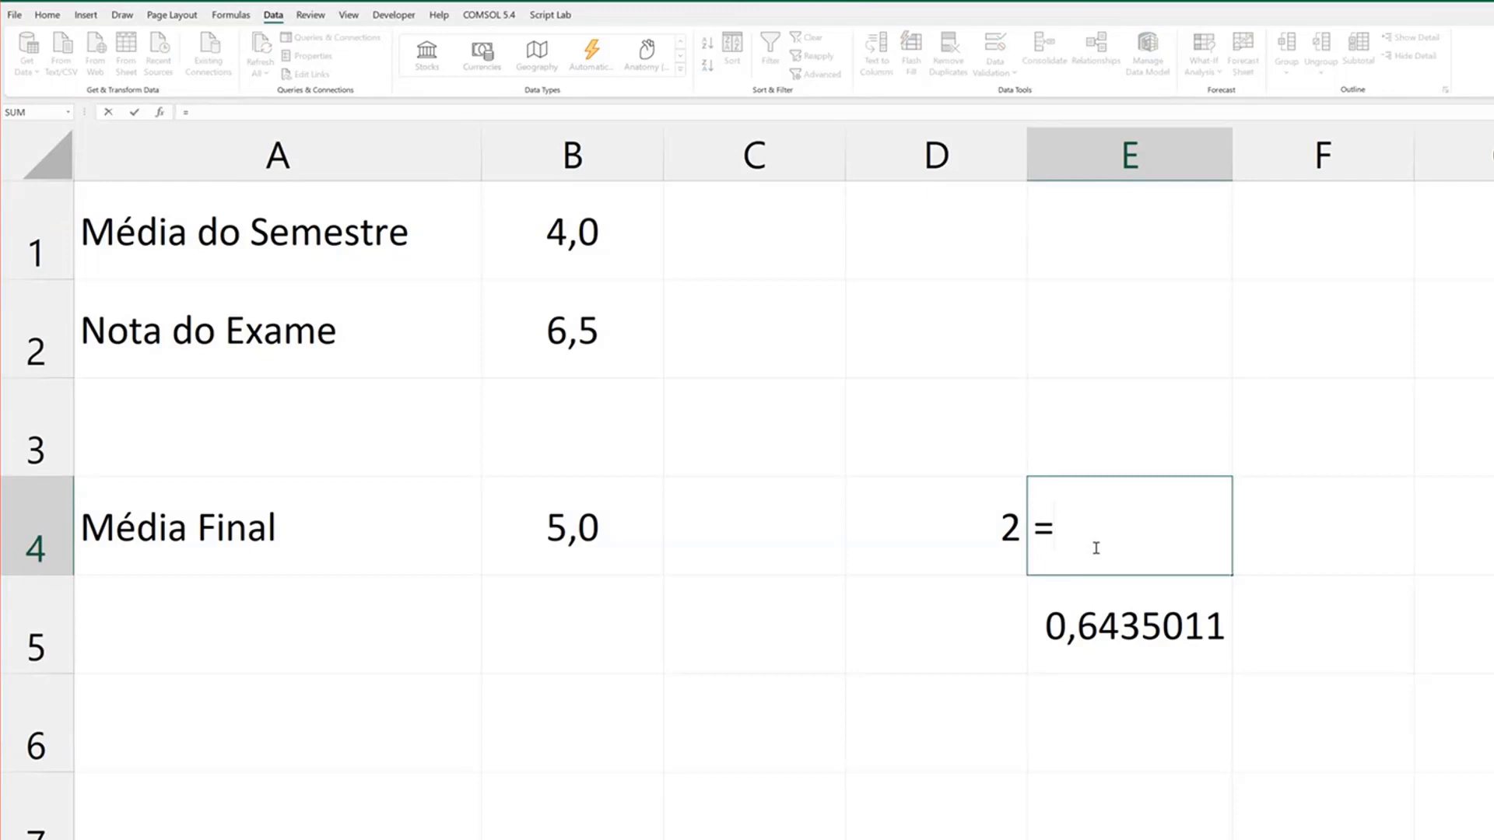
pyautogui.press('Left')
pyautogui.write('*')
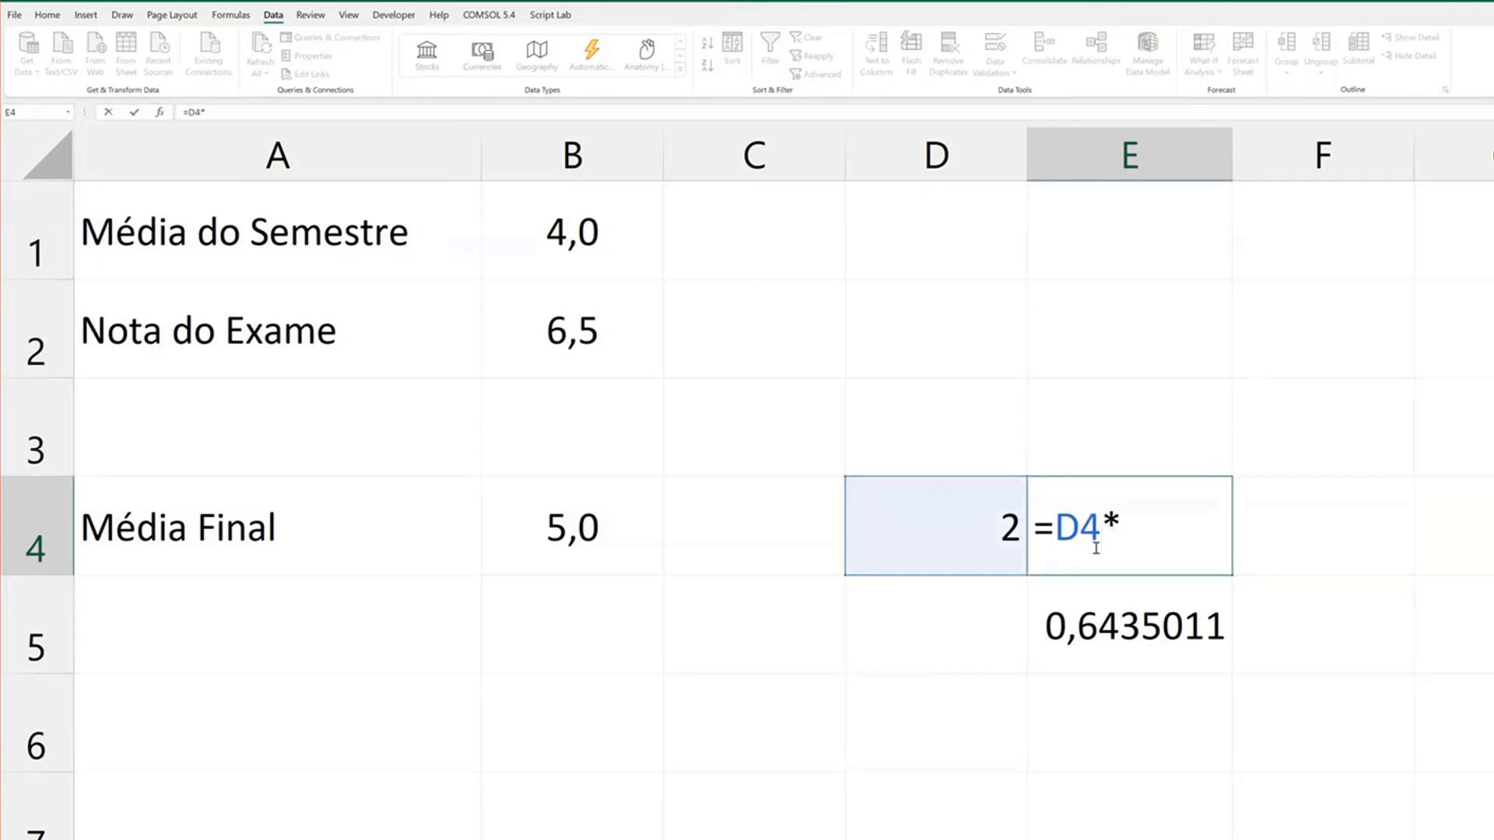
pyautogui.write('sin(')
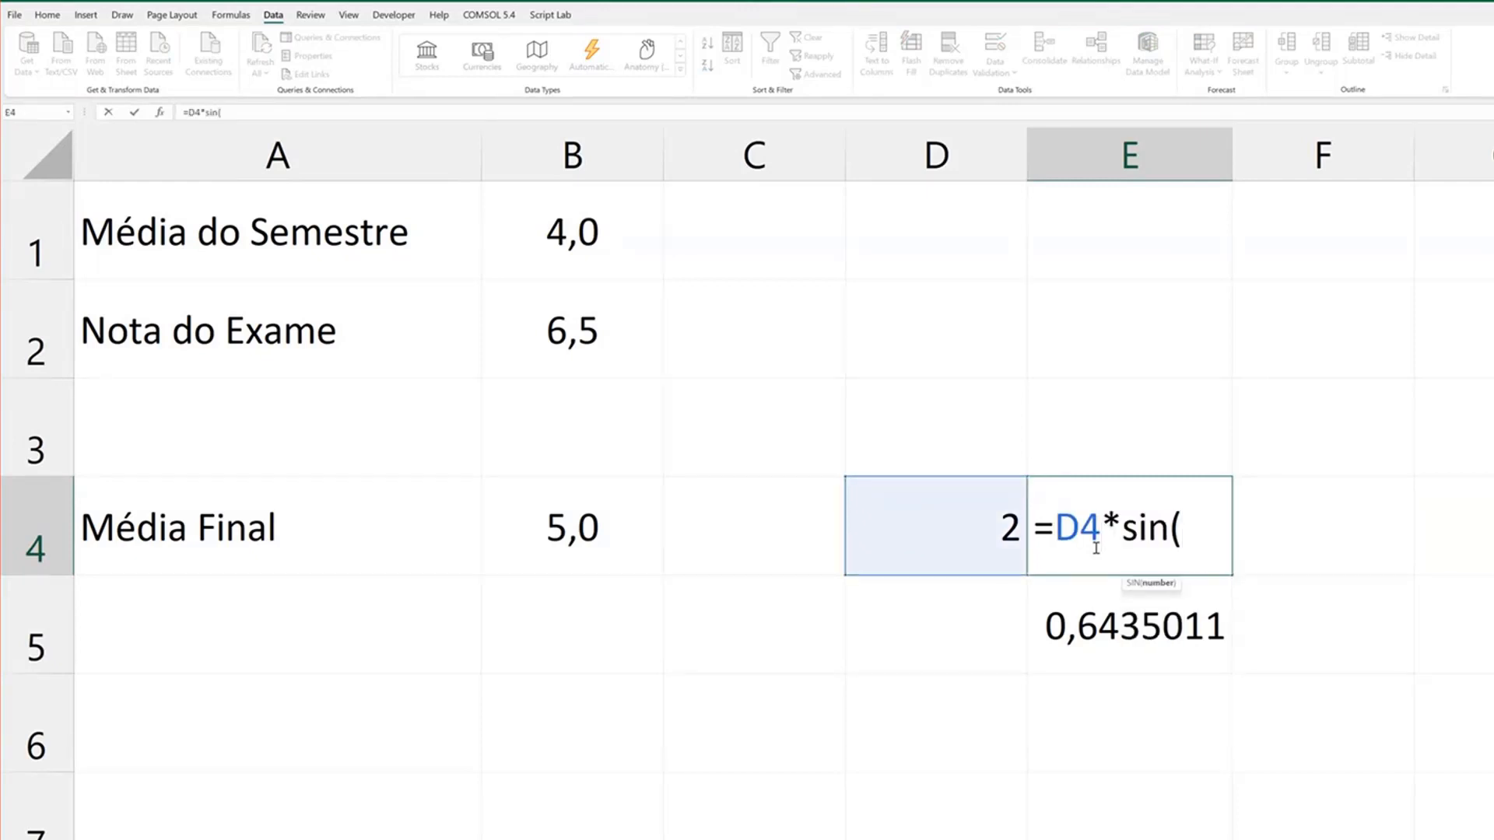
pyautogui.press('Left')
pyautogui.write(')')
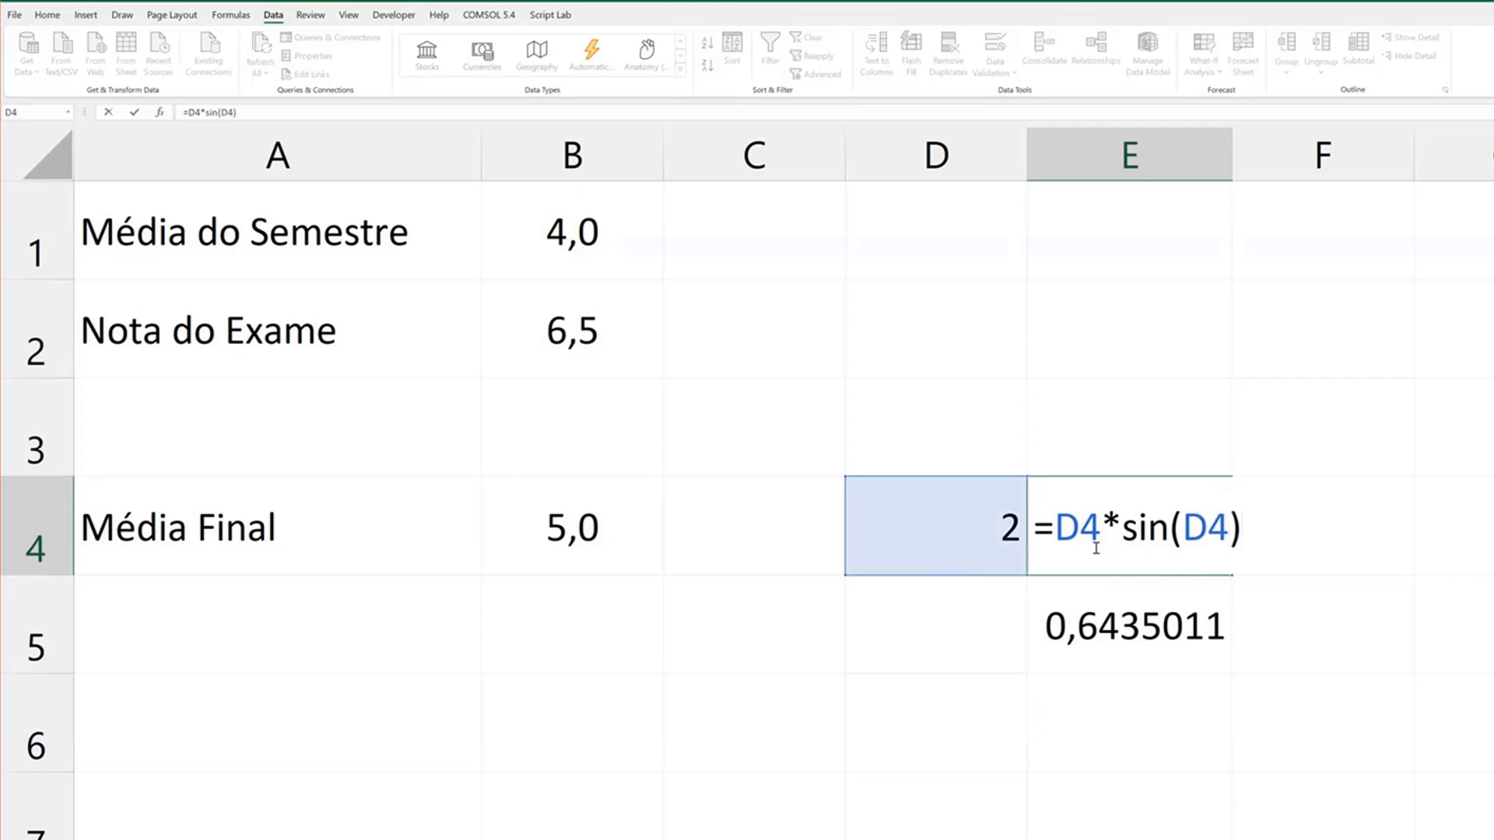
pyautogui.press('Return')
pyautogui.click(1094, 548)
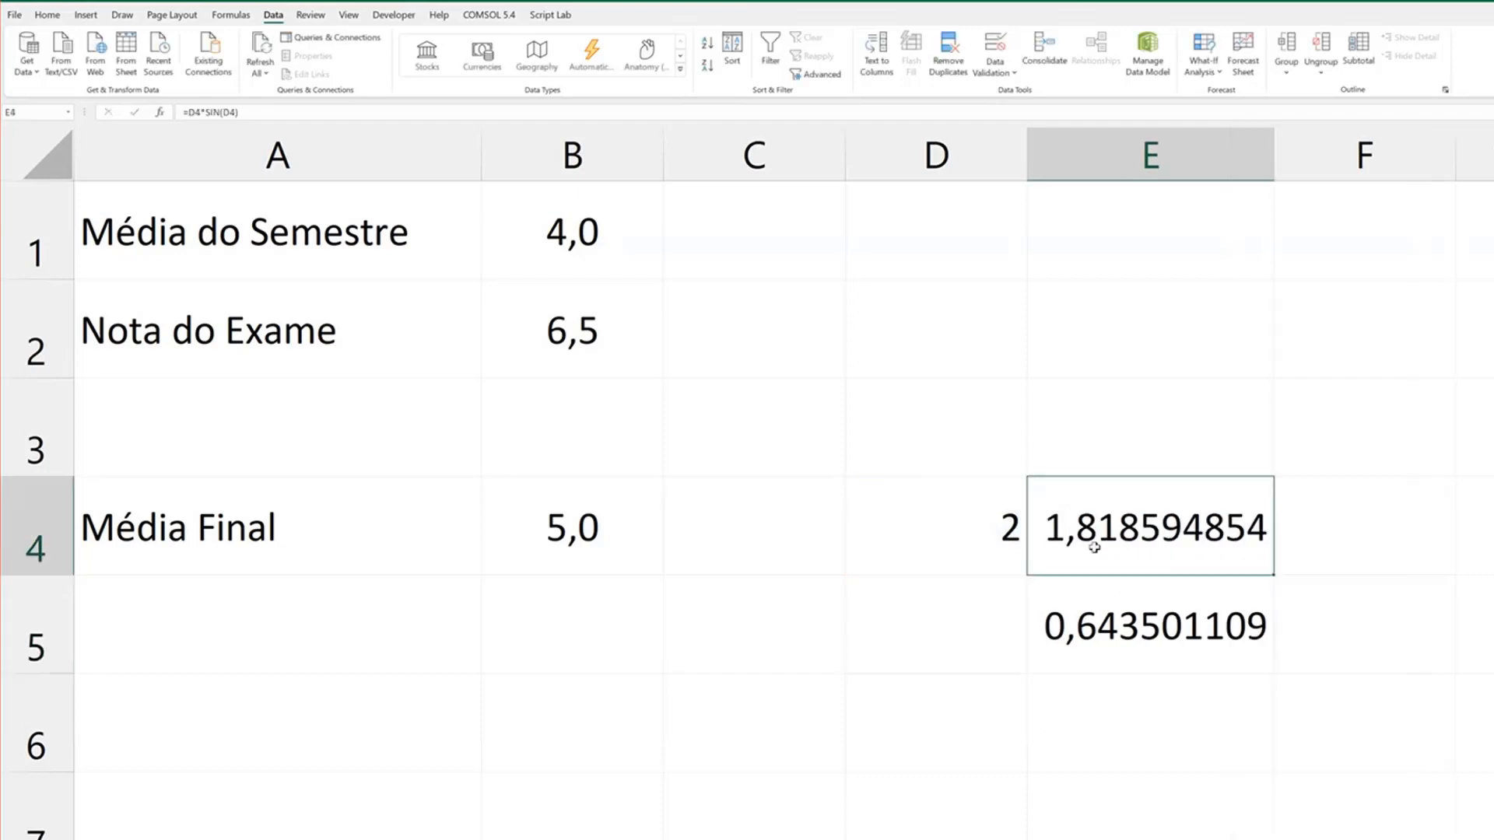
# - Clear the ASIN formula from cell E5
pyautogui.click(1123, 623)
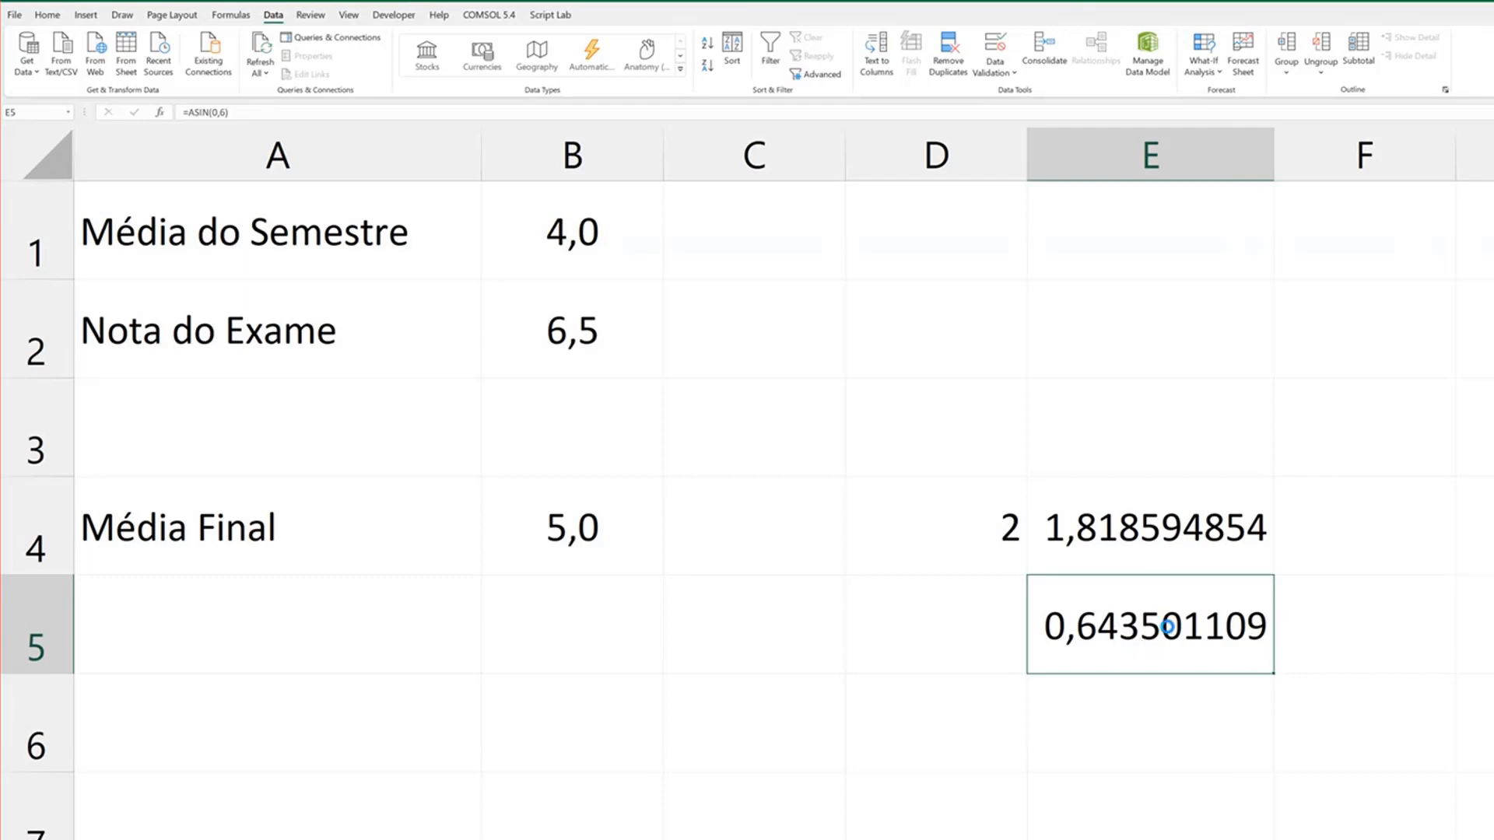
pyautogui.press('Delete')
pyautogui.click(1115, 525)
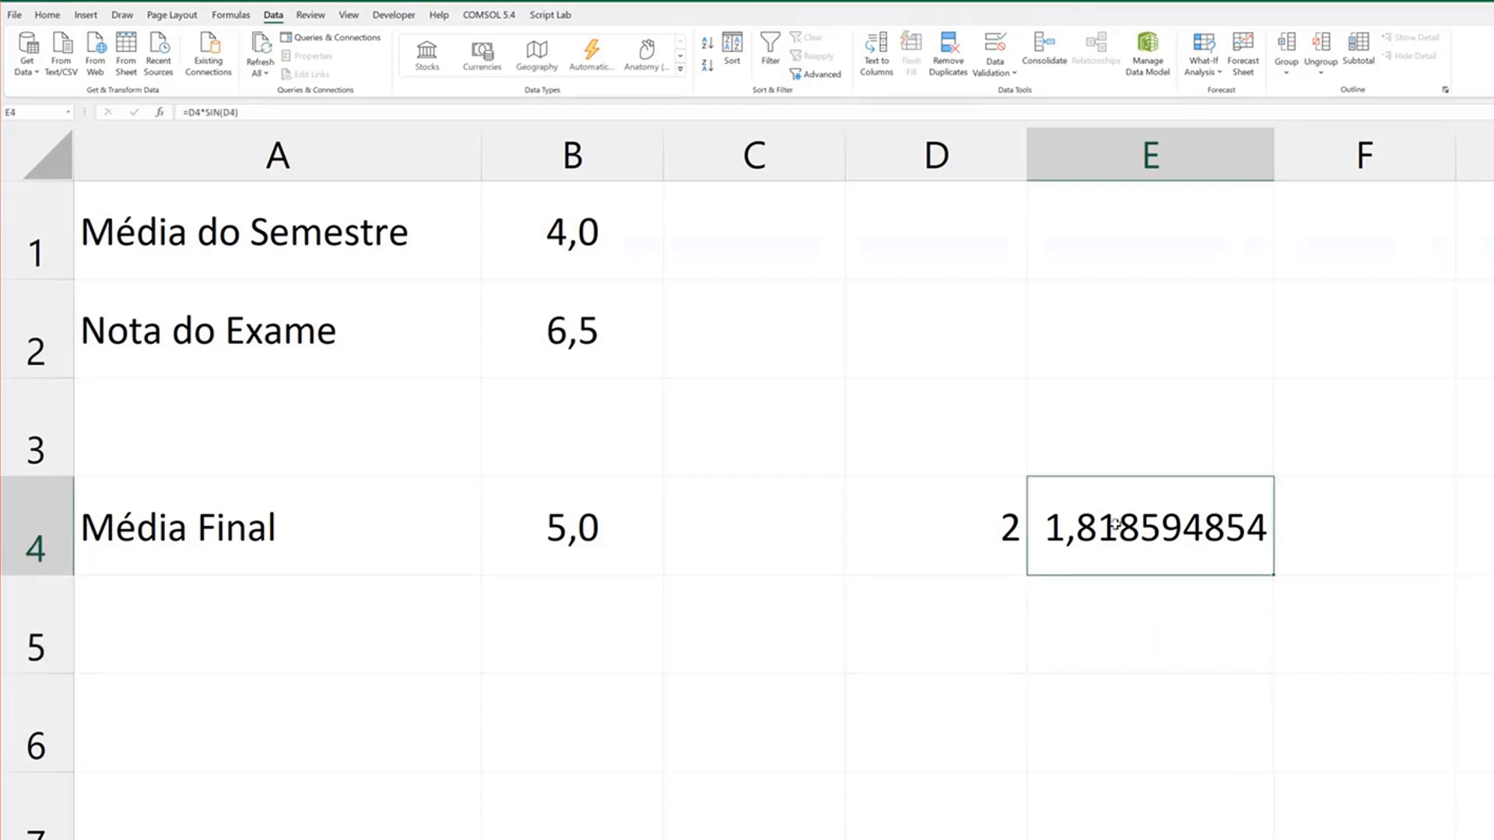
pyautogui.click(995, 530)
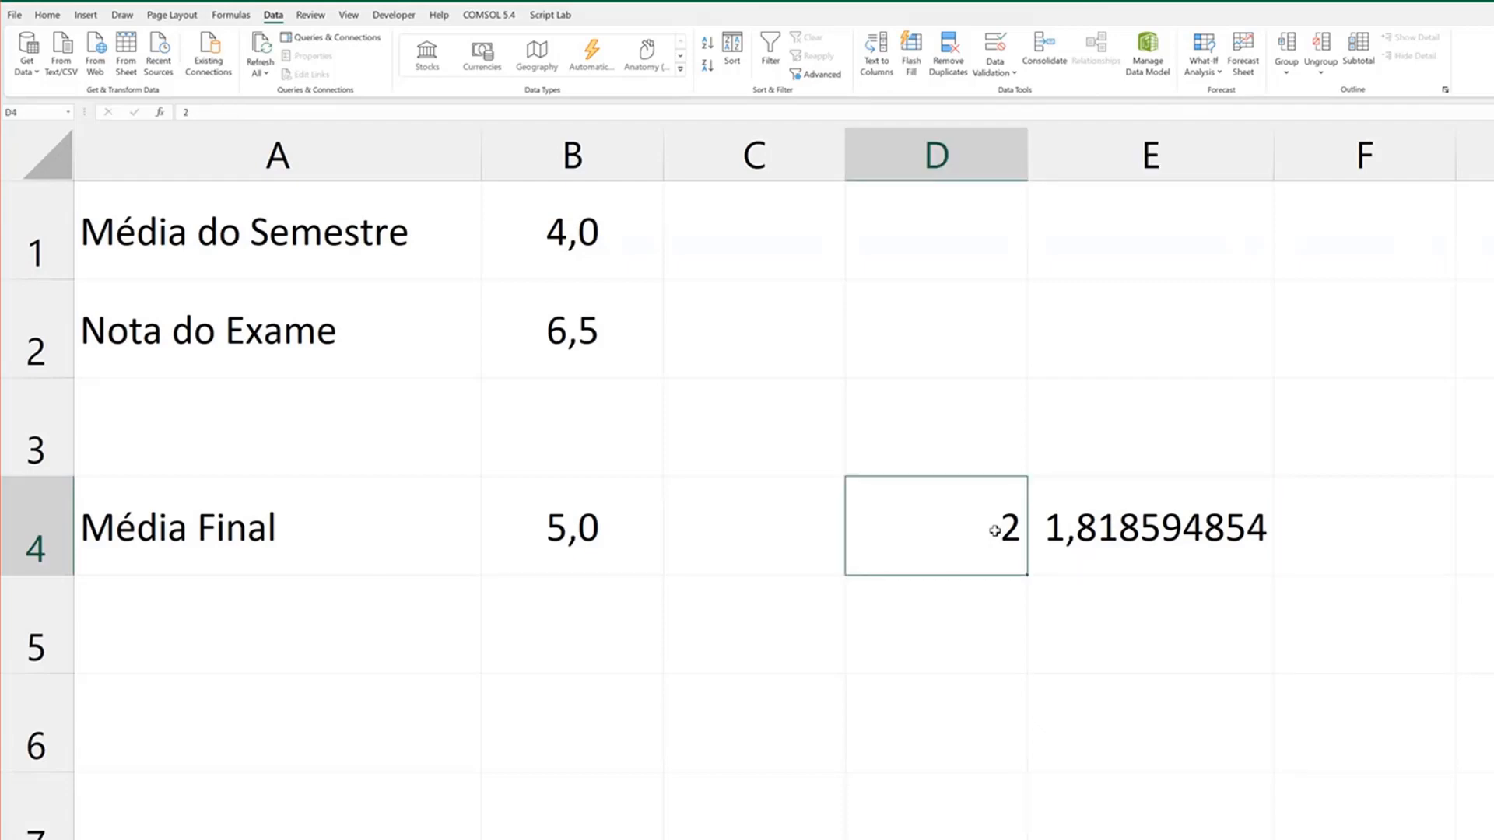
# - Use Goal Seek to bring the formula in E4 to 1 by changing D4, and accept the solution
pyautogui.click(1109, 536)
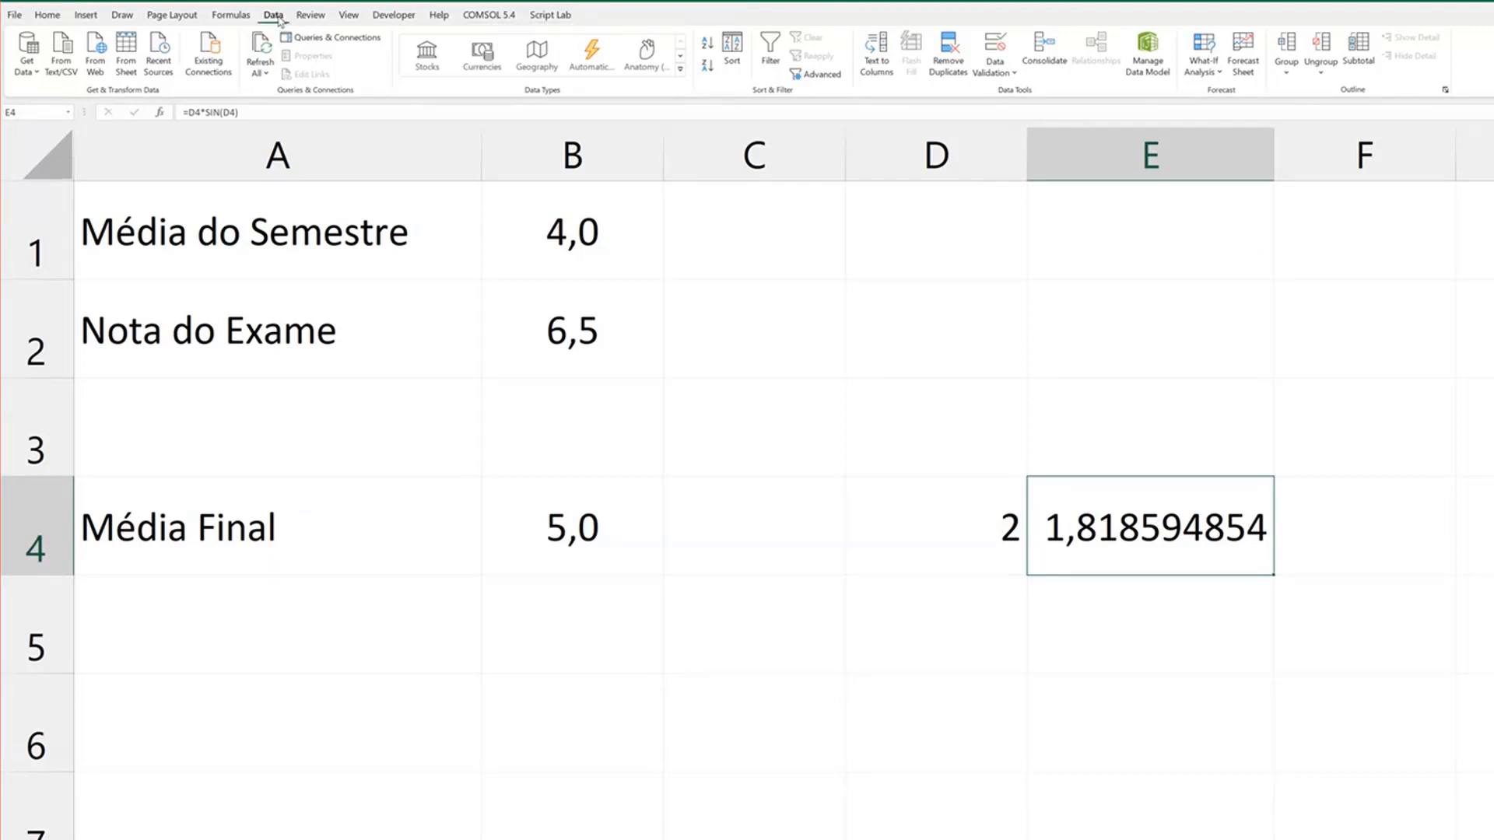
pyautogui.click(1216, 80)
pyautogui.click(1230, 115)
pyautogui.click(798, 168)
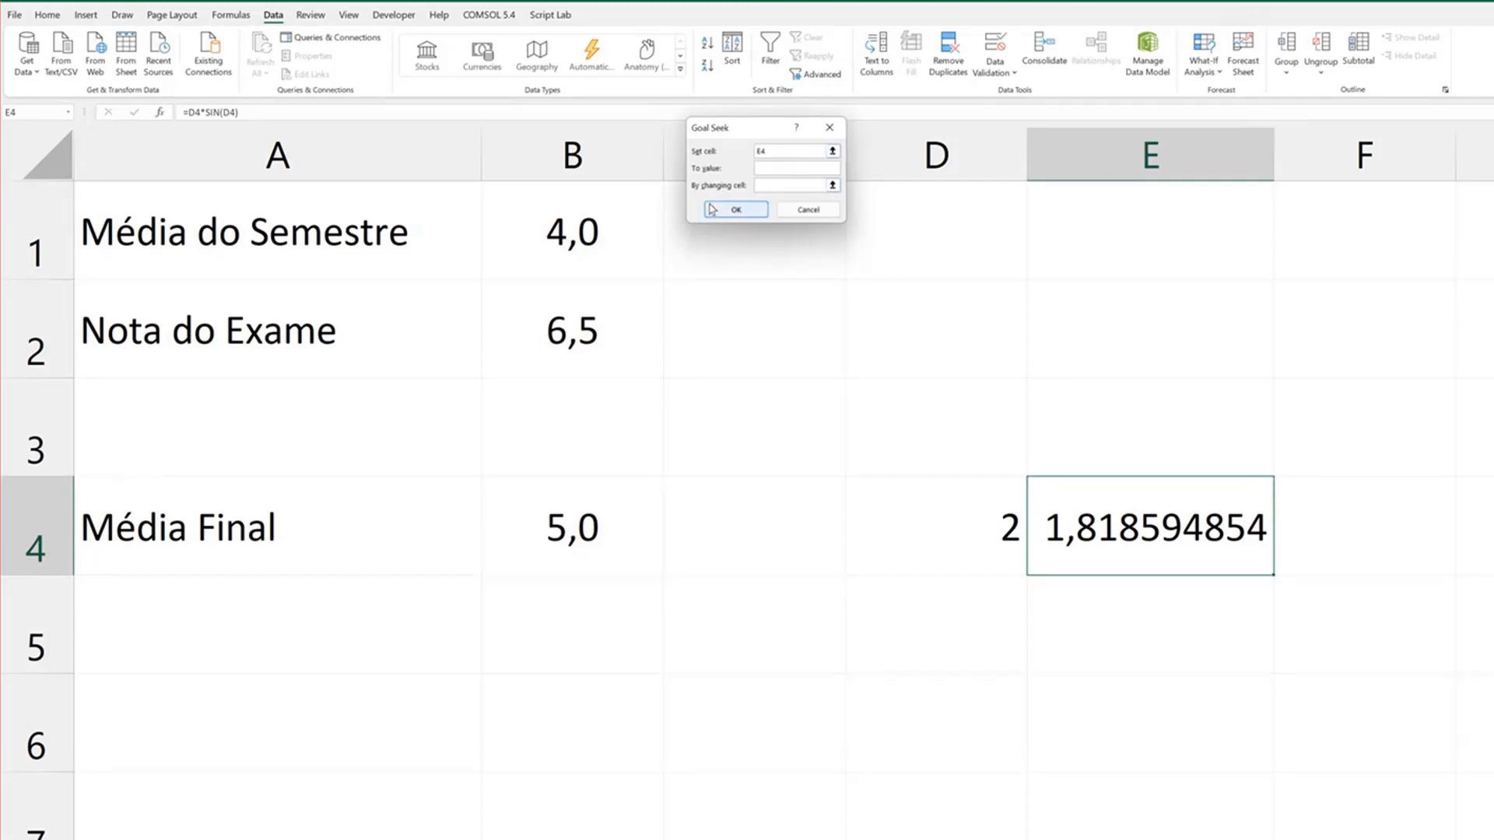
pyautogui.click(832, 185)
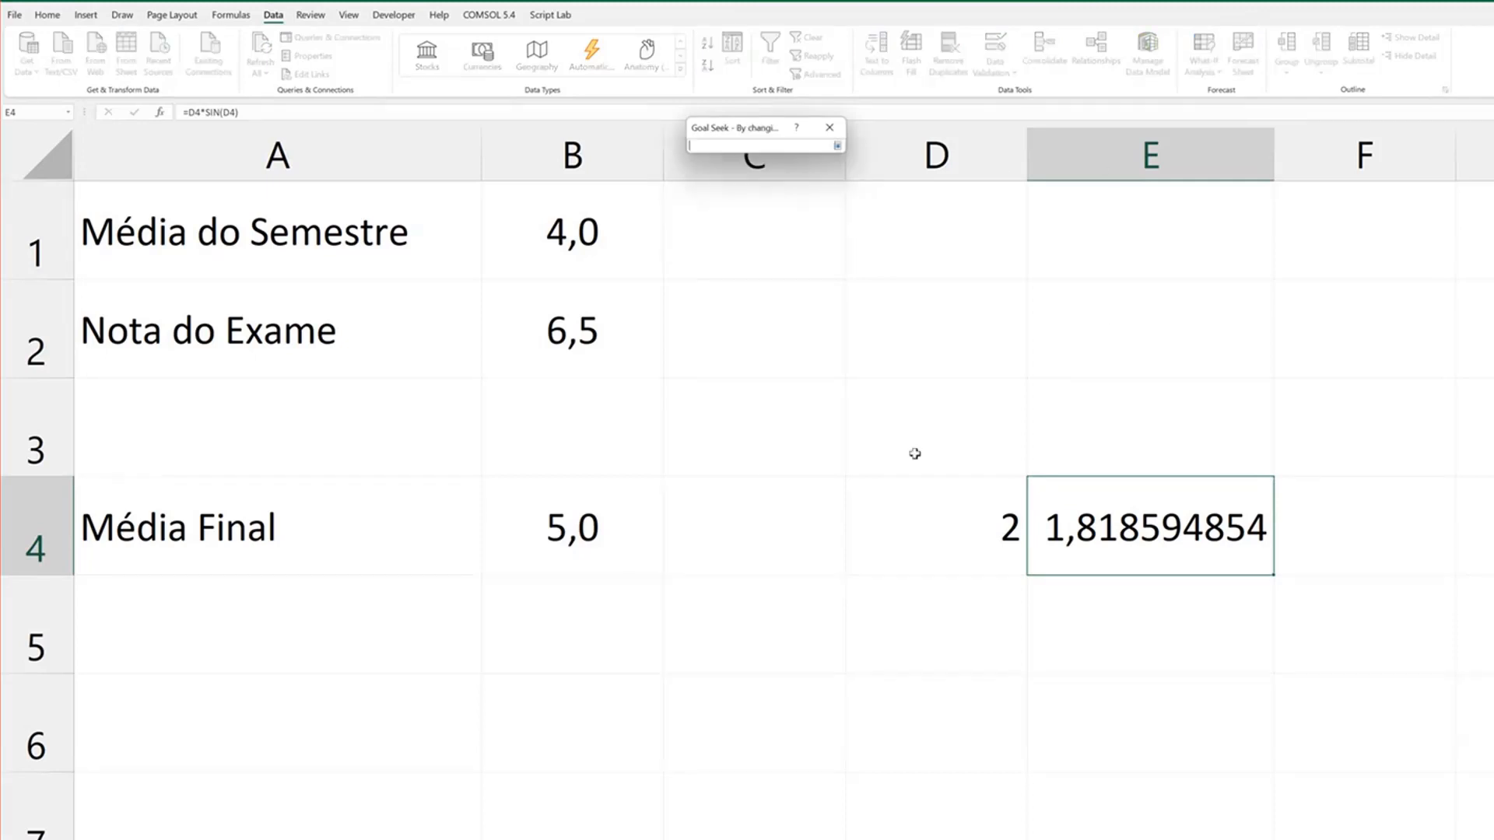
pyautogui.click(950, 521)
pyautogui.press('Return')
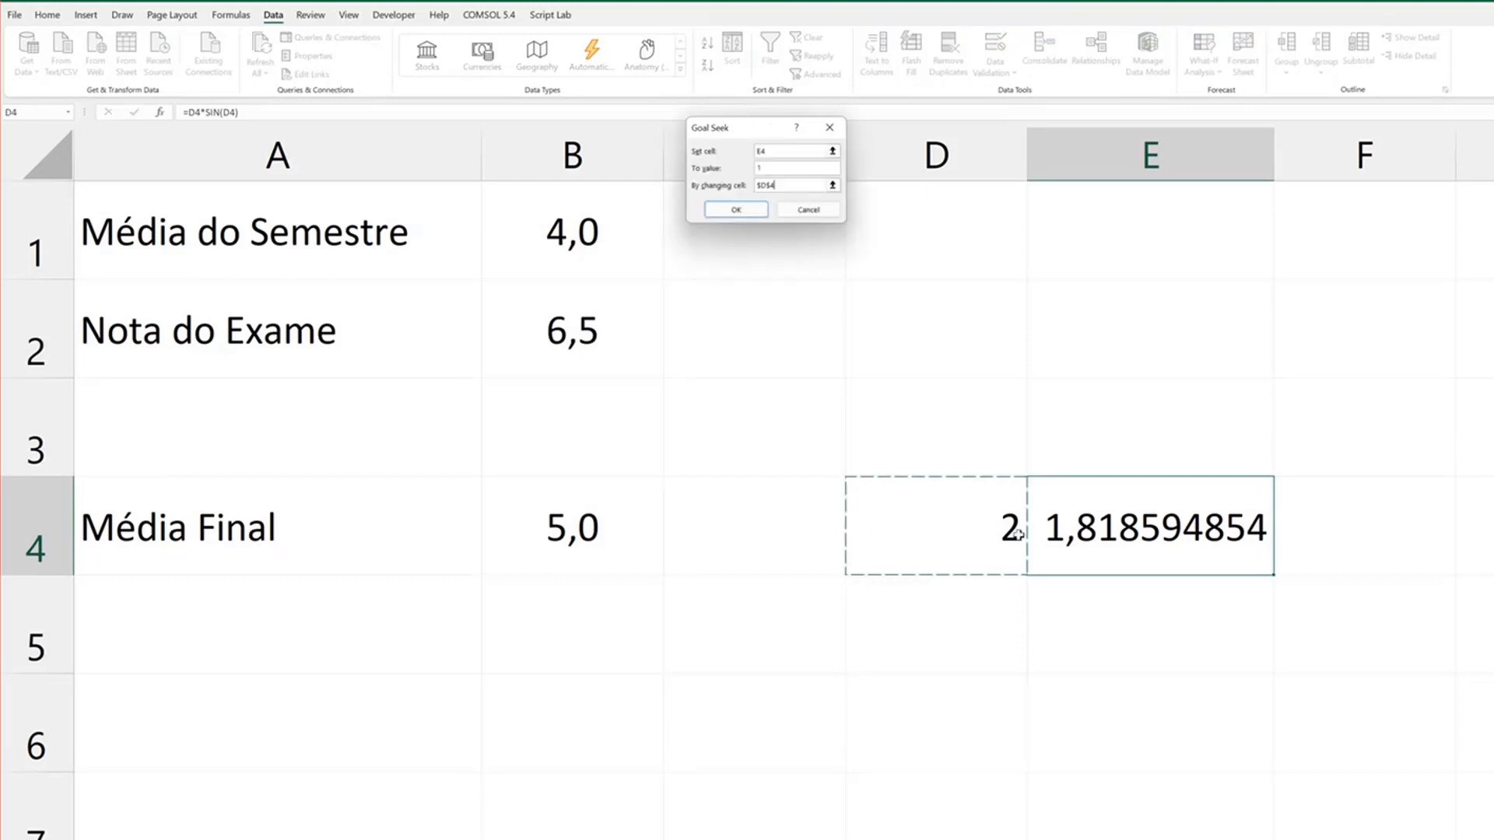
pyautogui.click(752, 210)
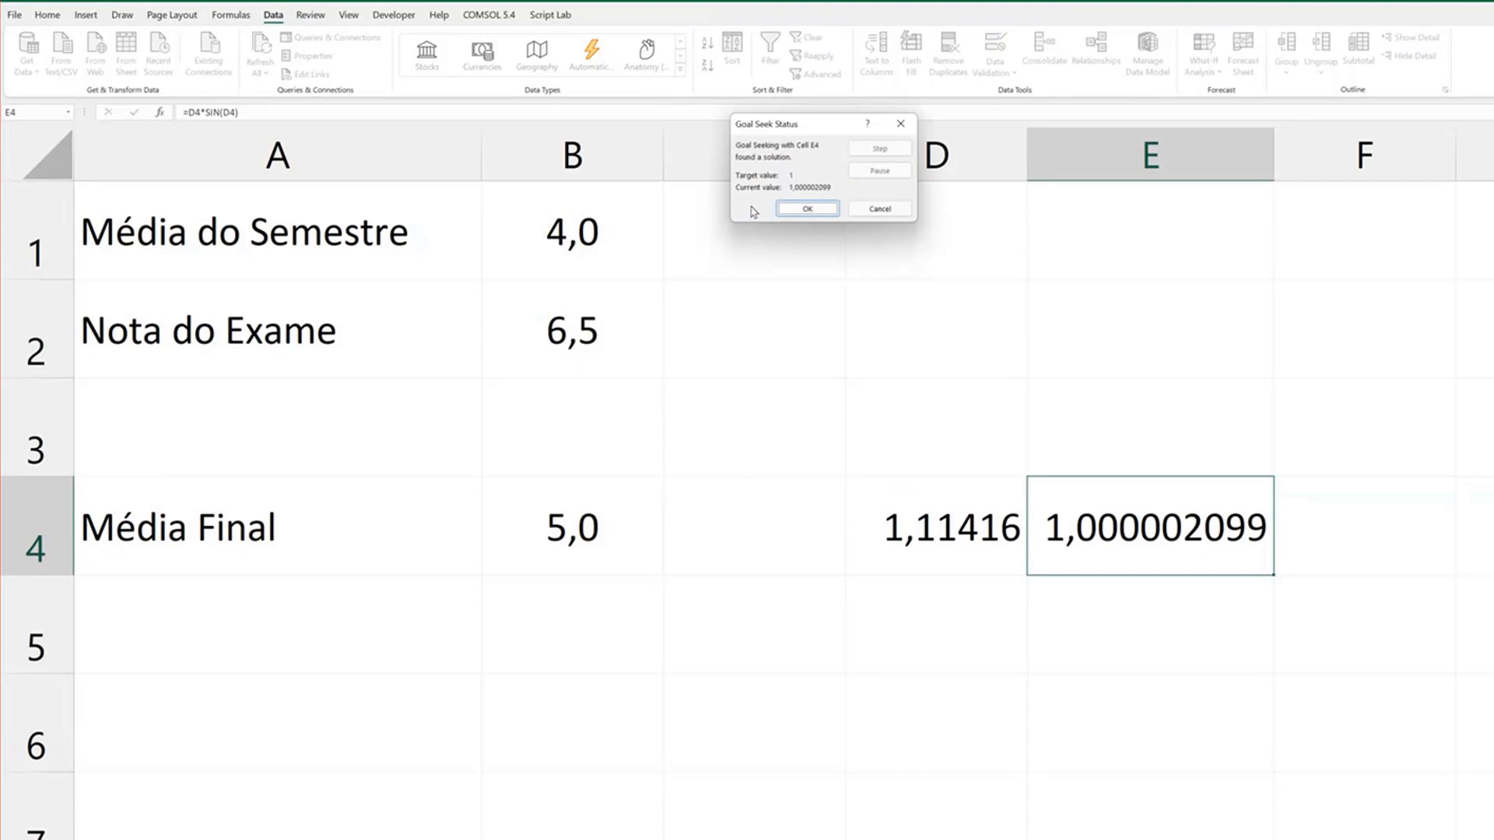
pyautogui.click(801, 208)
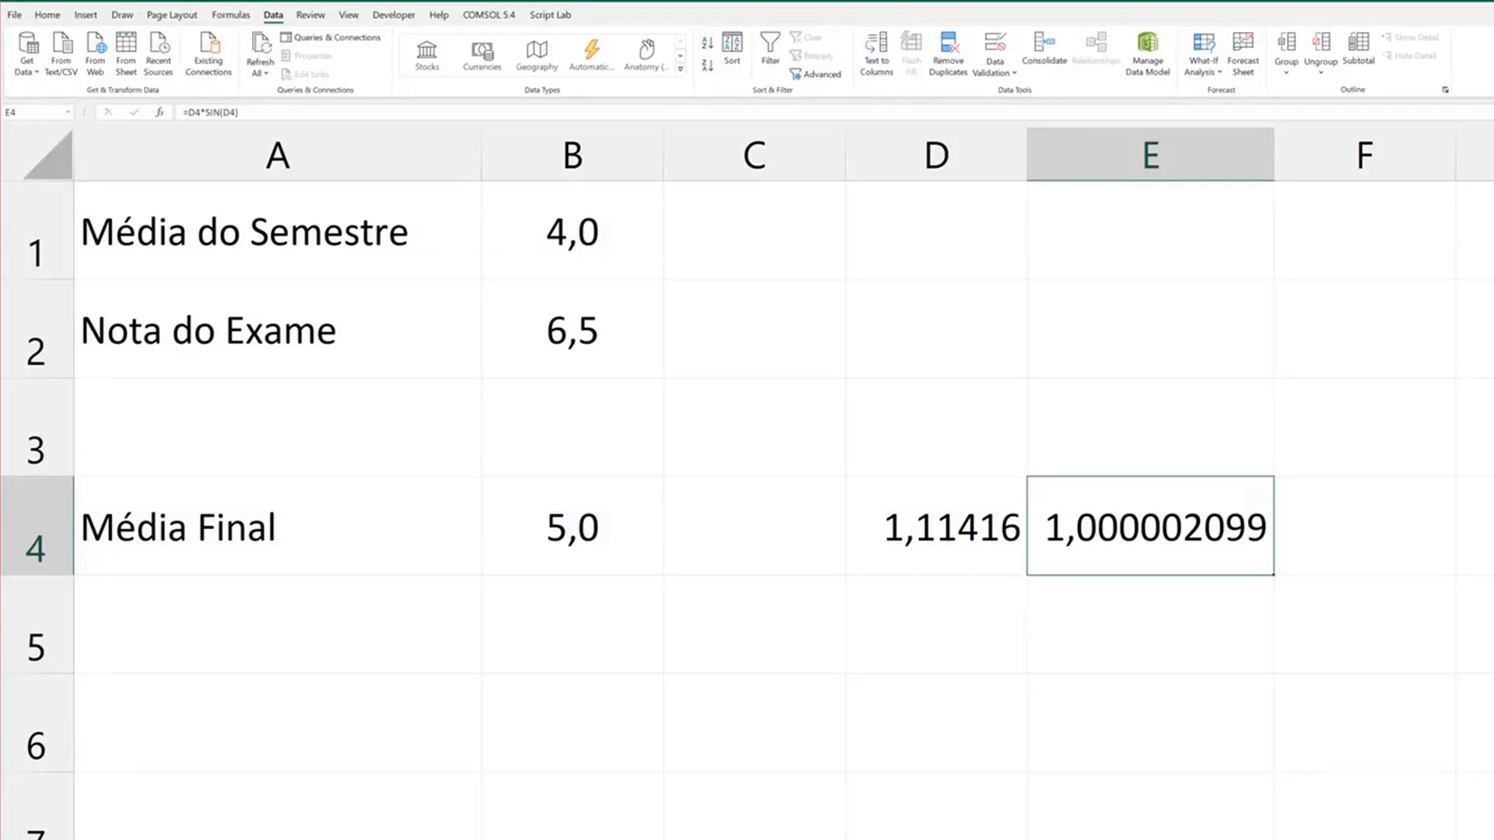
# - Switch to the curve-fitting workbook and select the x and Leitura columns
pyautogui.hotkey('ctrl', 'w')
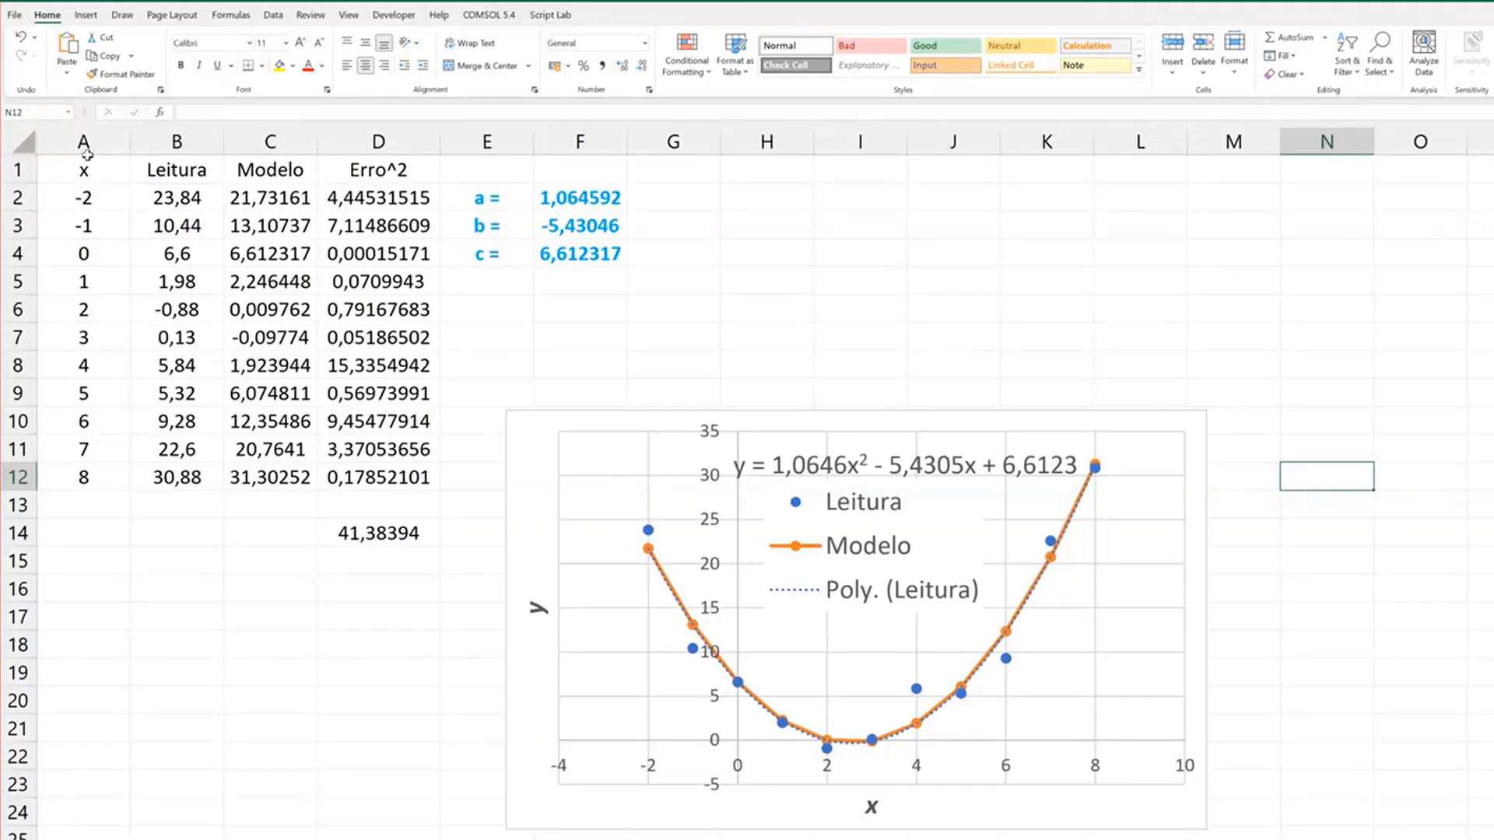
pyautogui.moveTo(84, 141); pyautogui.dragTo(160, 147)
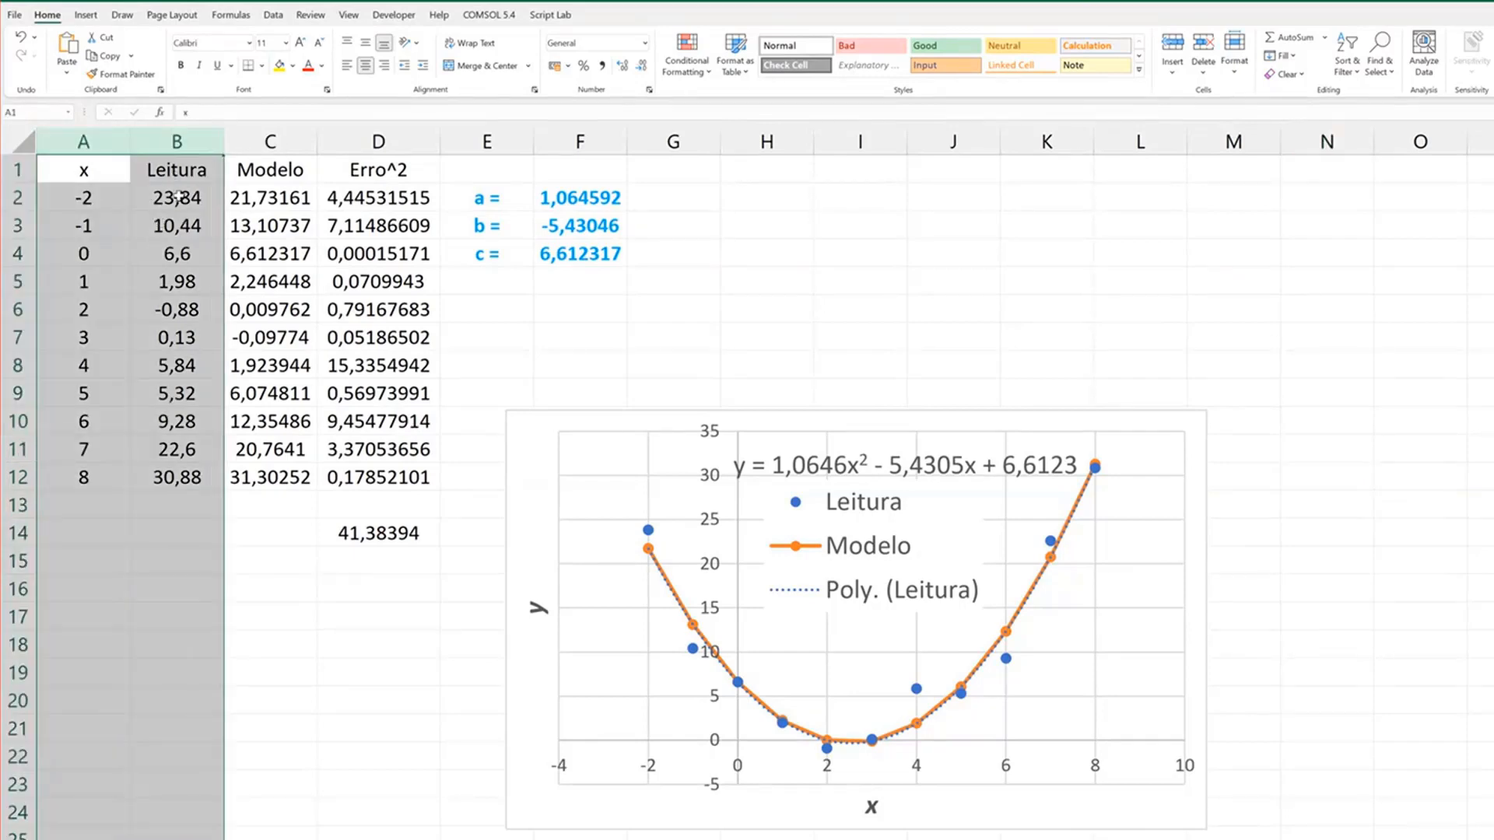
# - Delete the polynomial trendline and the Modelo series from the scatter chart, leaving only the Leitura points
pyautogui.click(1080, 516)
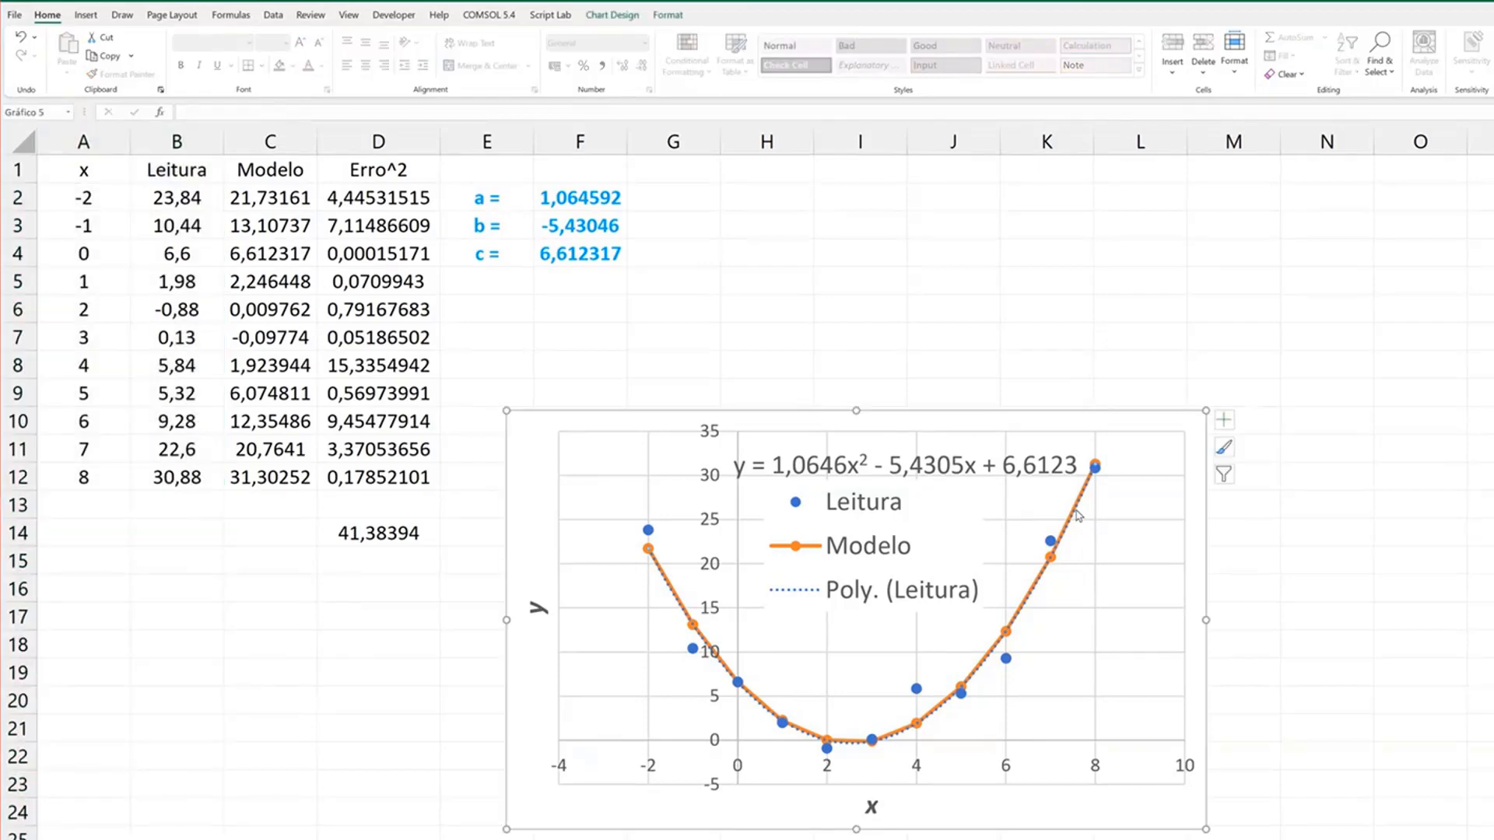
pyautogui.click(1078, 516)
pyautogui.press('Delete')
pyautogui.click(1081, 510)
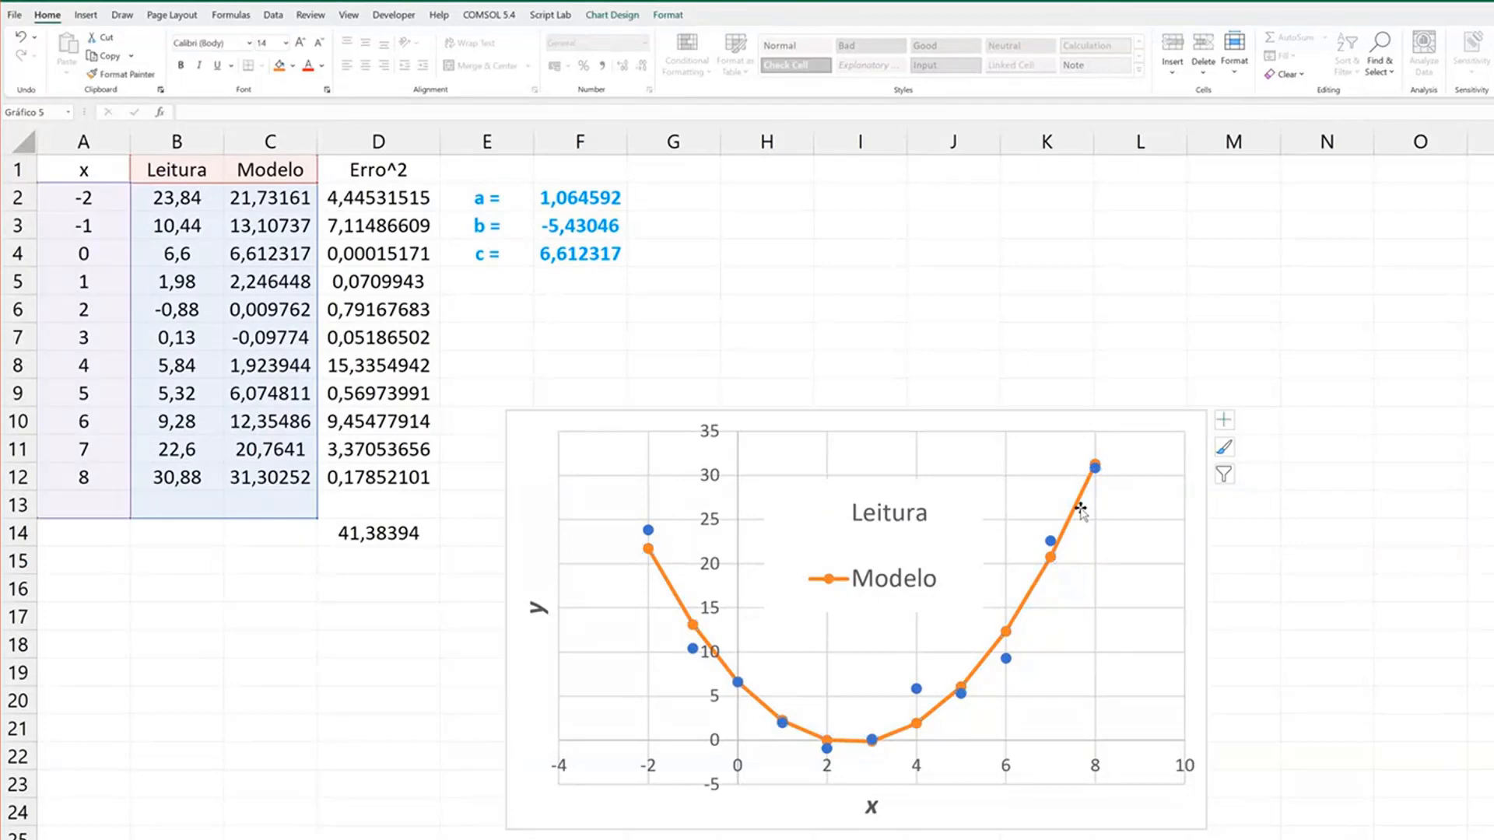
pyautogui.press('Delete')
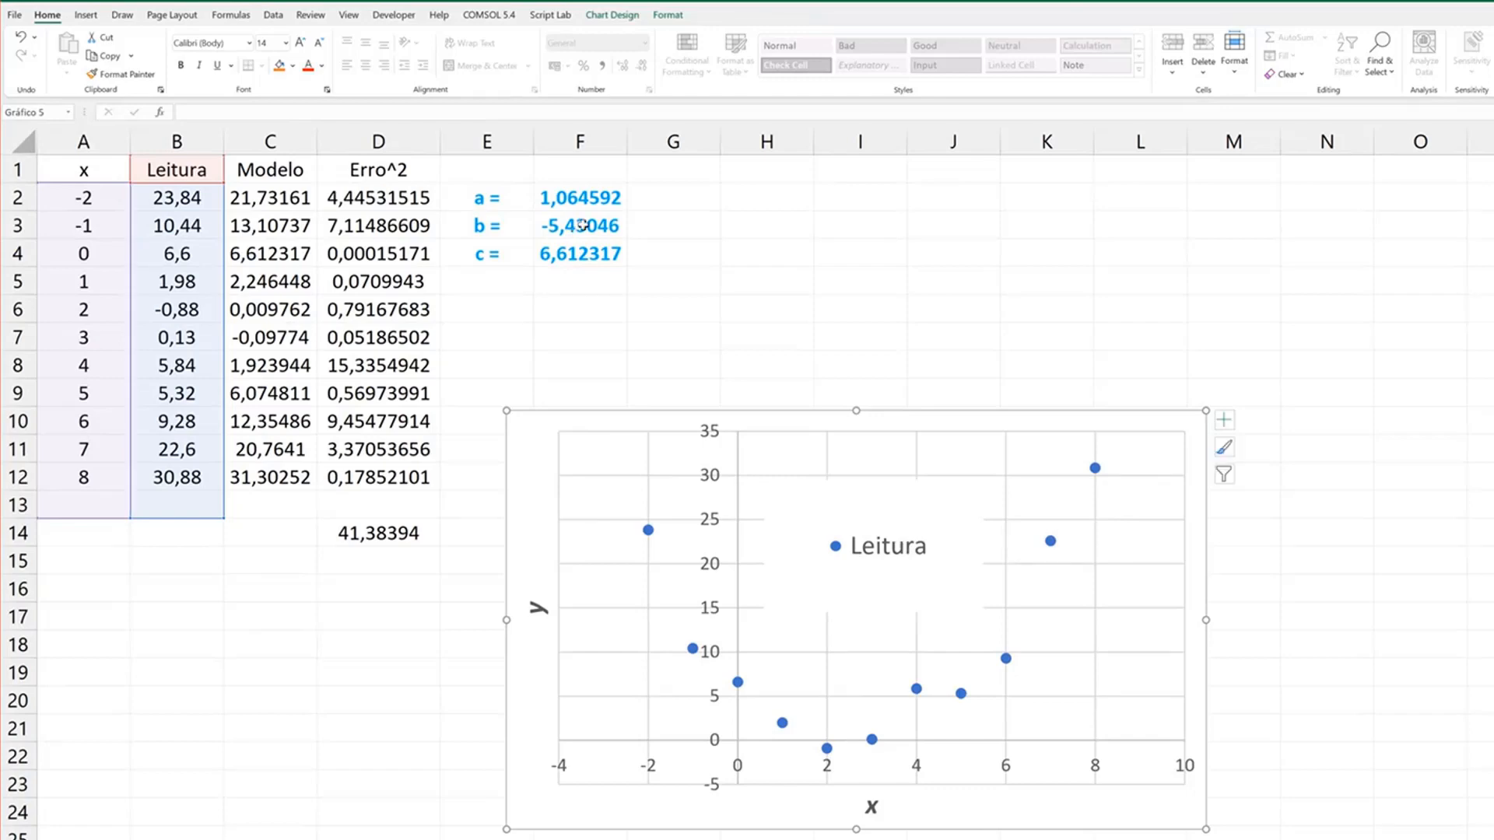
# - Check the model formula in C2 and clear the coefficients a, b and c in cells F2:F4
pyautogui.click(278, 198)
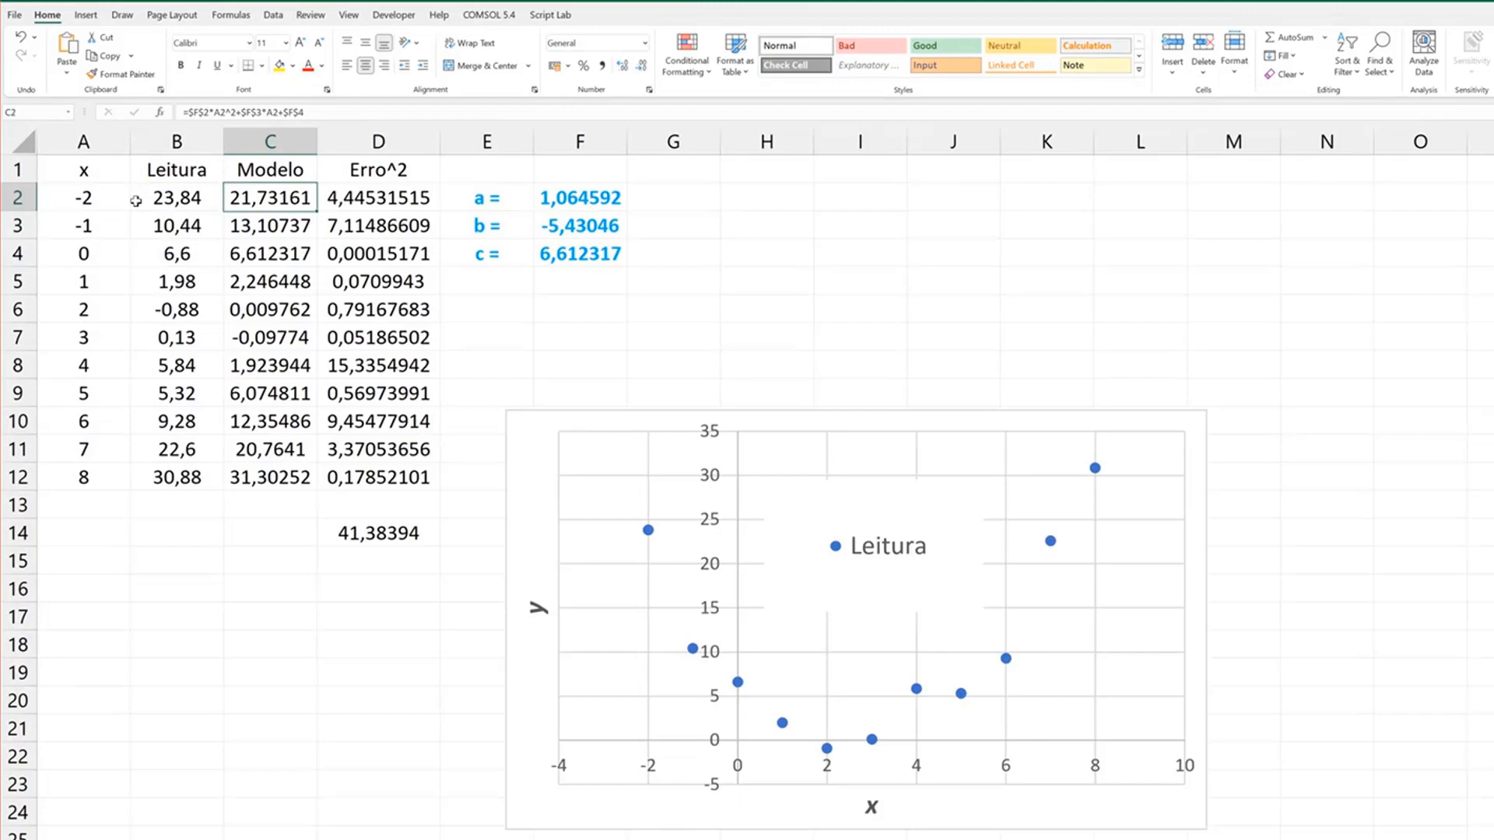
pyautogui.moveTo(593, 197); pyautogui.dragTo(592, 255)
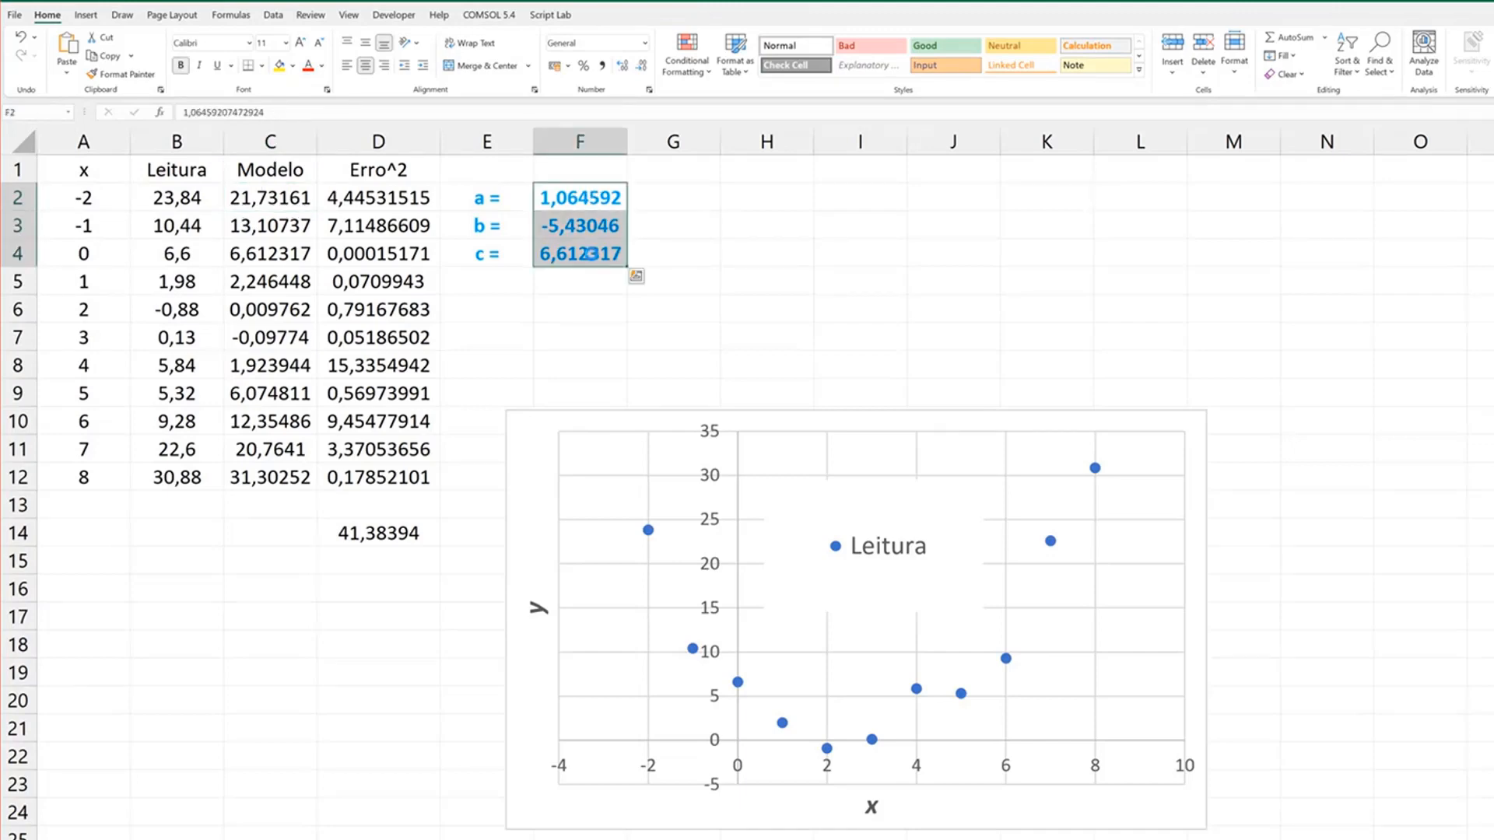
pyautogui.press('Delete')
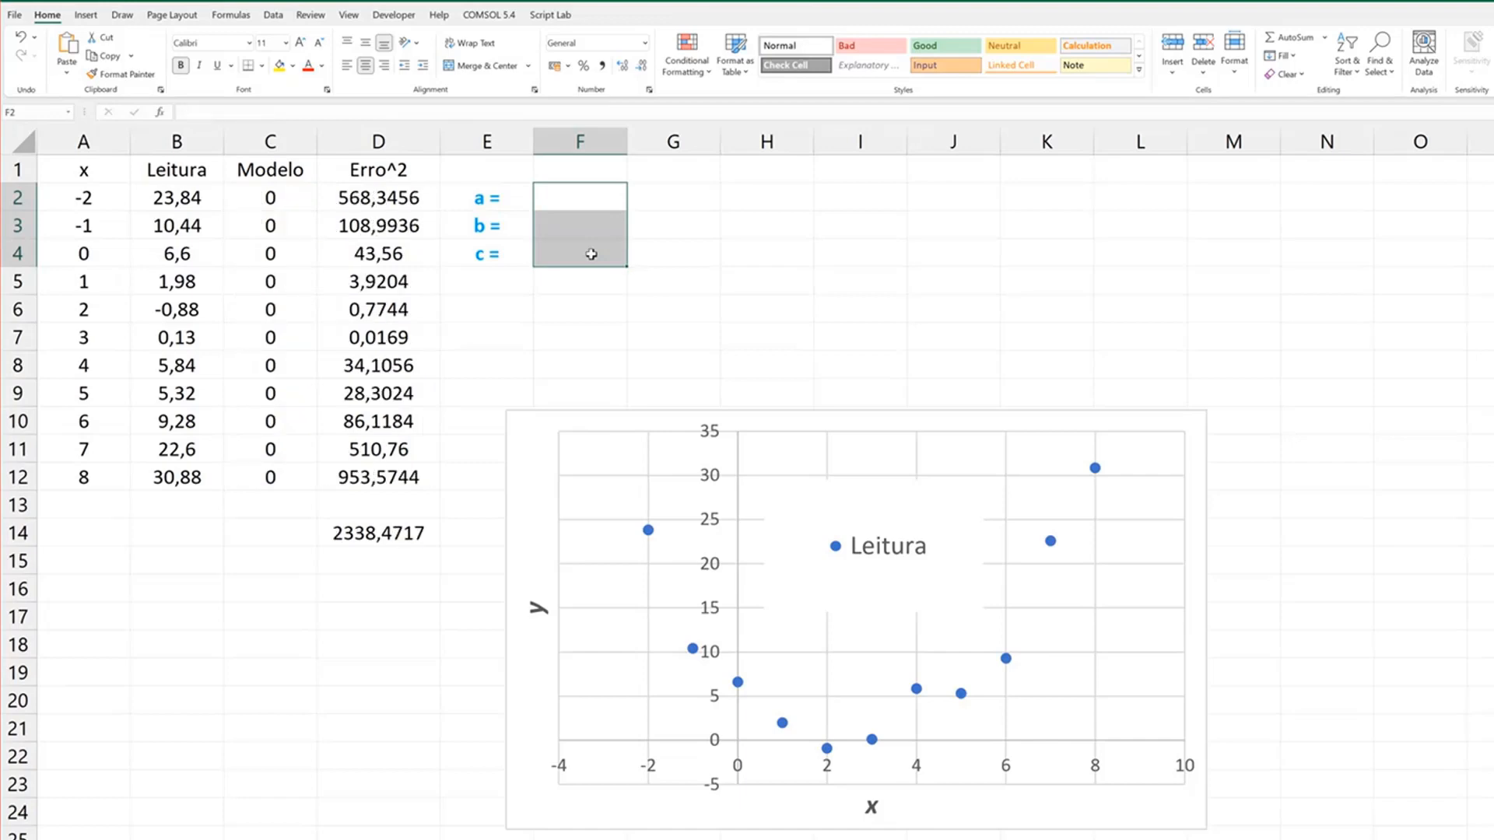
# - Enter 1 as the starting value for each of the coefficients a, b and c in F2:F4
pyautogui.click(604, 205)
pyautogui.write('1')
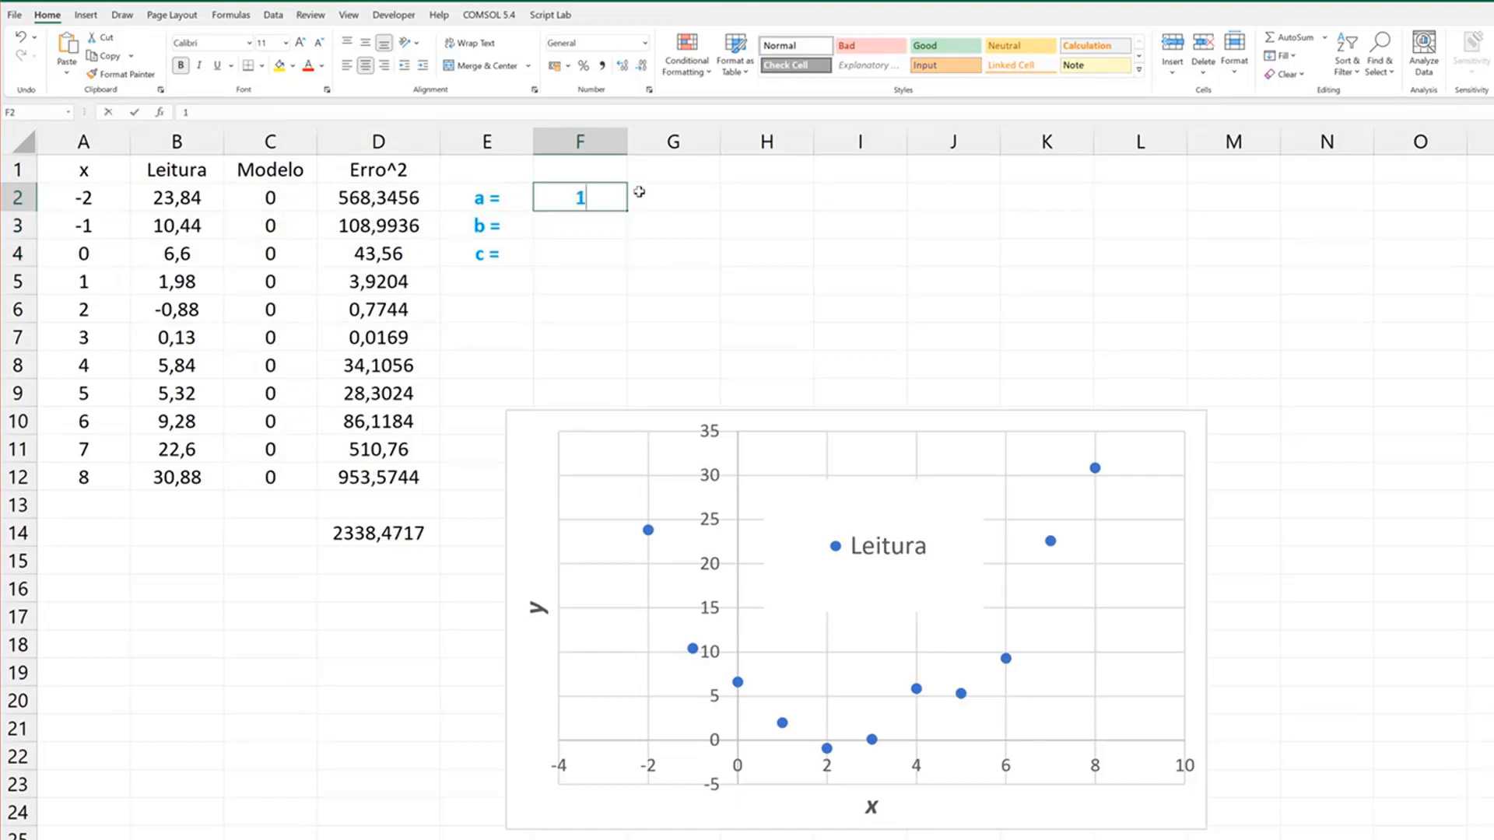
pyautogui.press('Return')
pyautogui.write('1')
pyautogui.press('Return')
pyautogui.write('1')
pyautogui.press('Return')
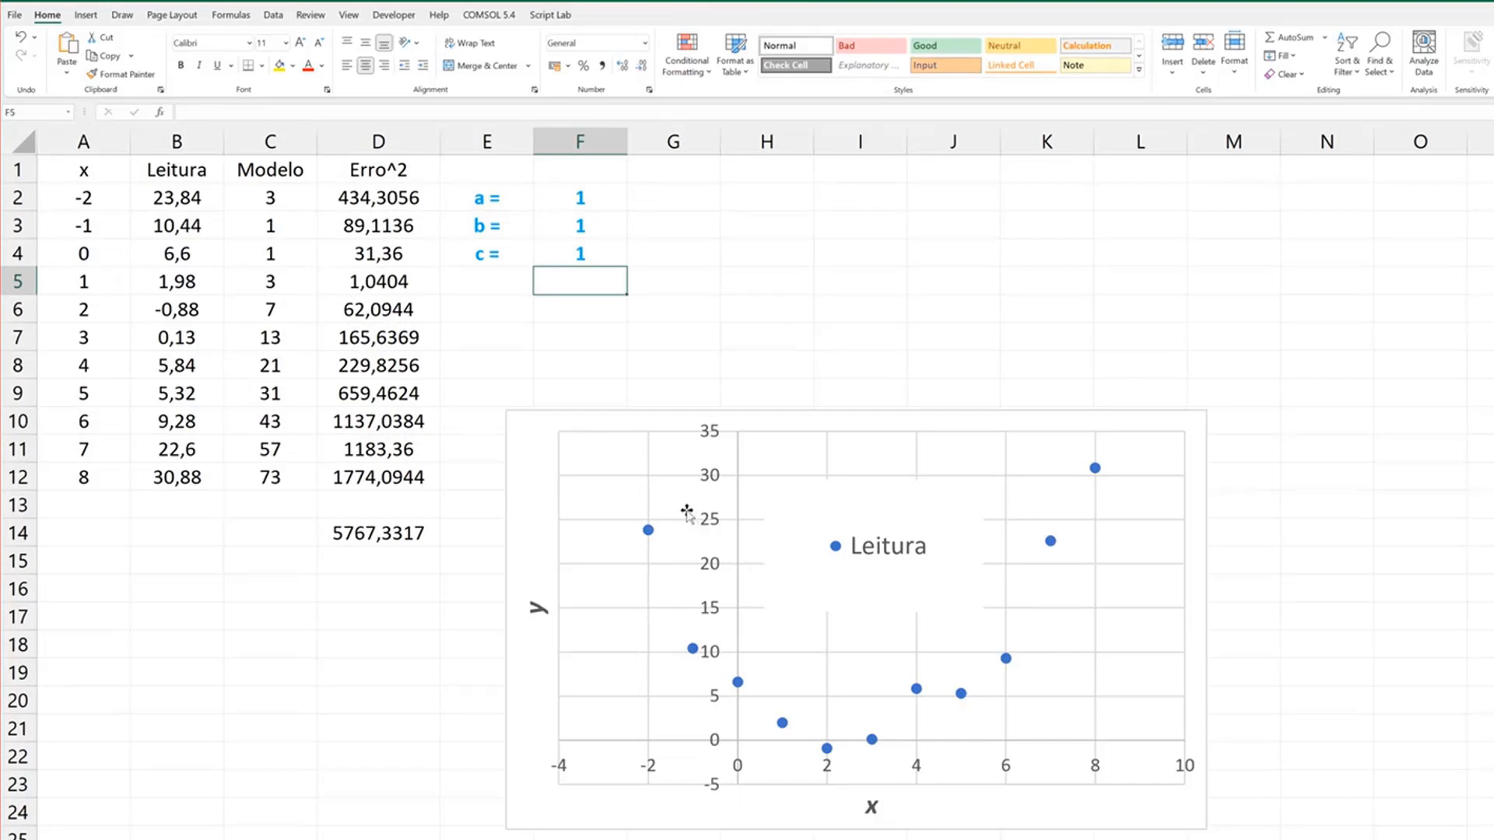
# - Try to extend the chart's Leitura data range to include the Modelo column, and undo the resize
pyautogui.click(649, 532)
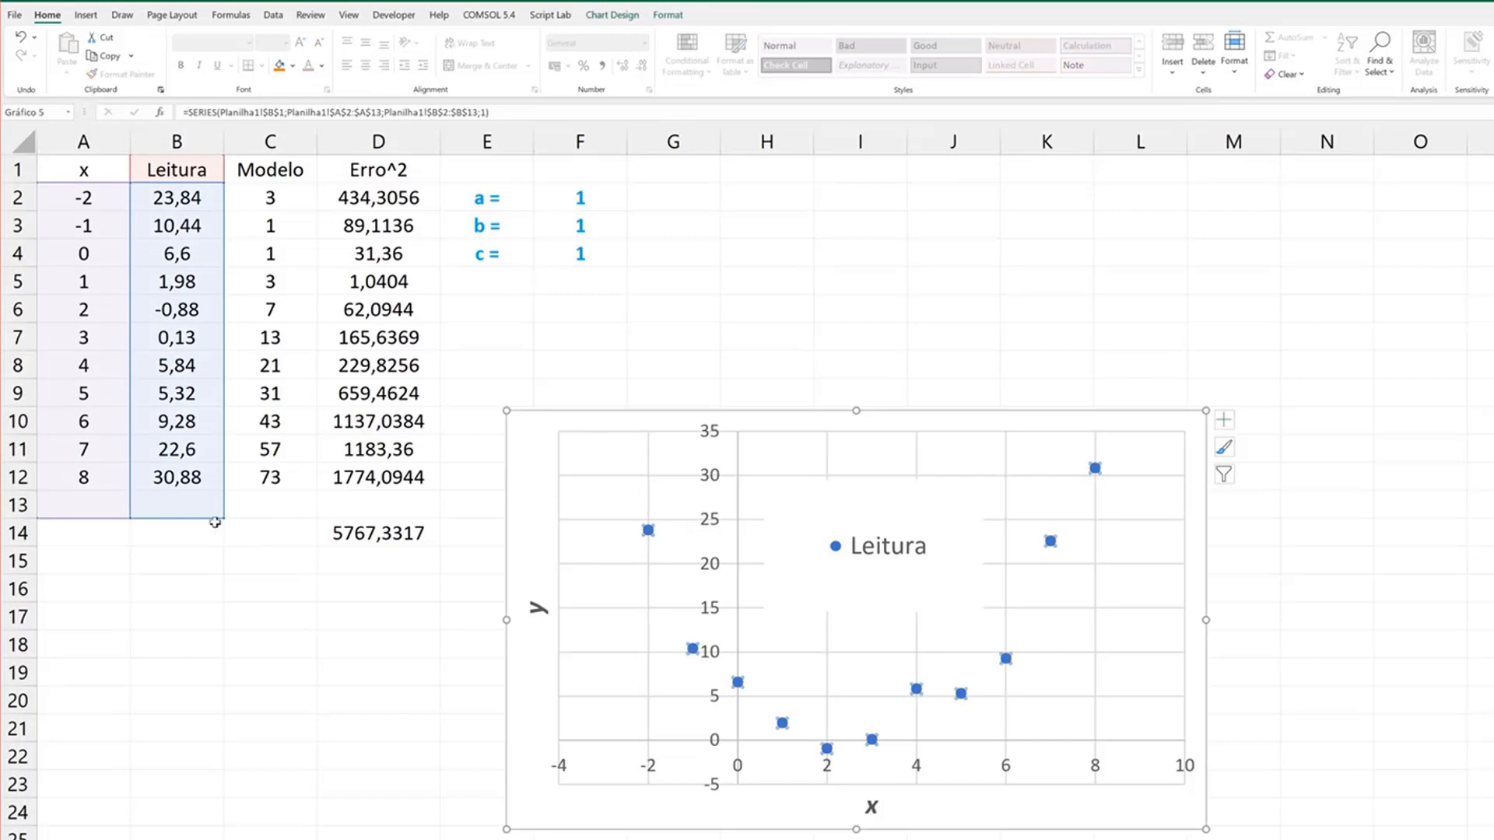
pyautogui.moveTo(221, 520); pyautogui.dragTo(243, 516)
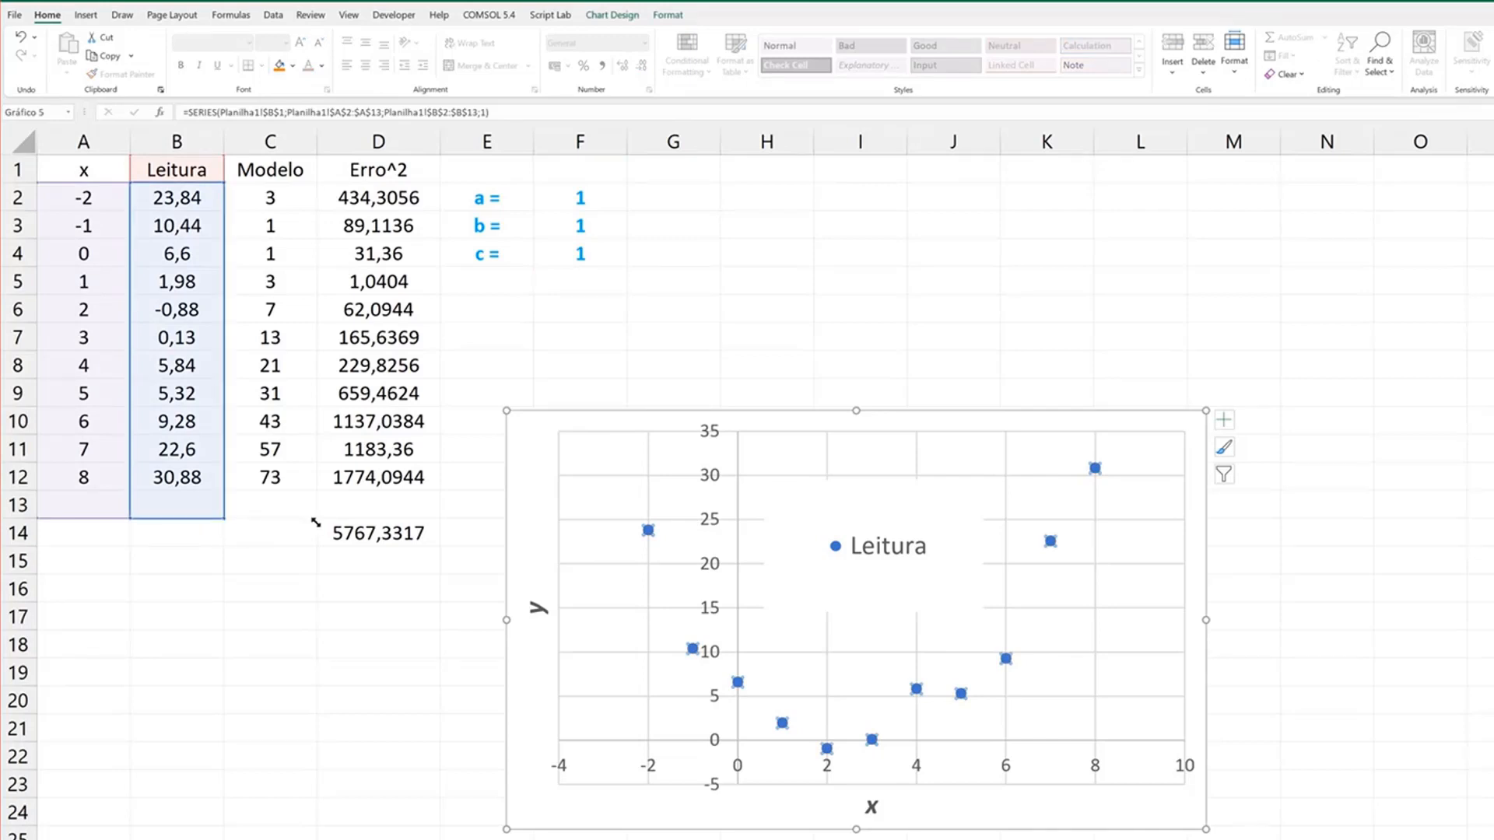
pyautogui.moveTo(340, 525); pyautogui.dragTo(338, 532)
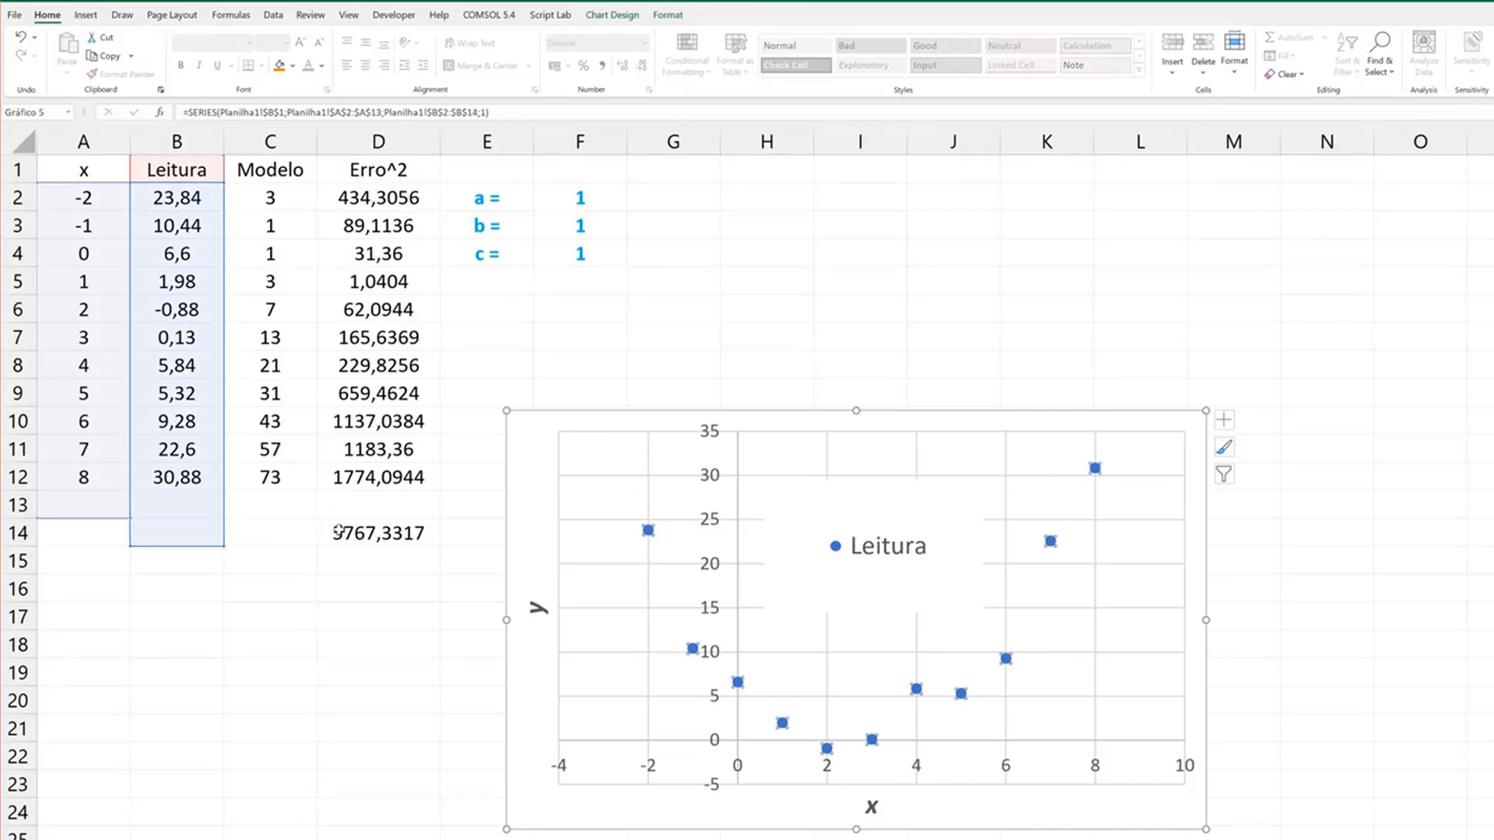
pyautogui.hotkey('ctrl', 'z')
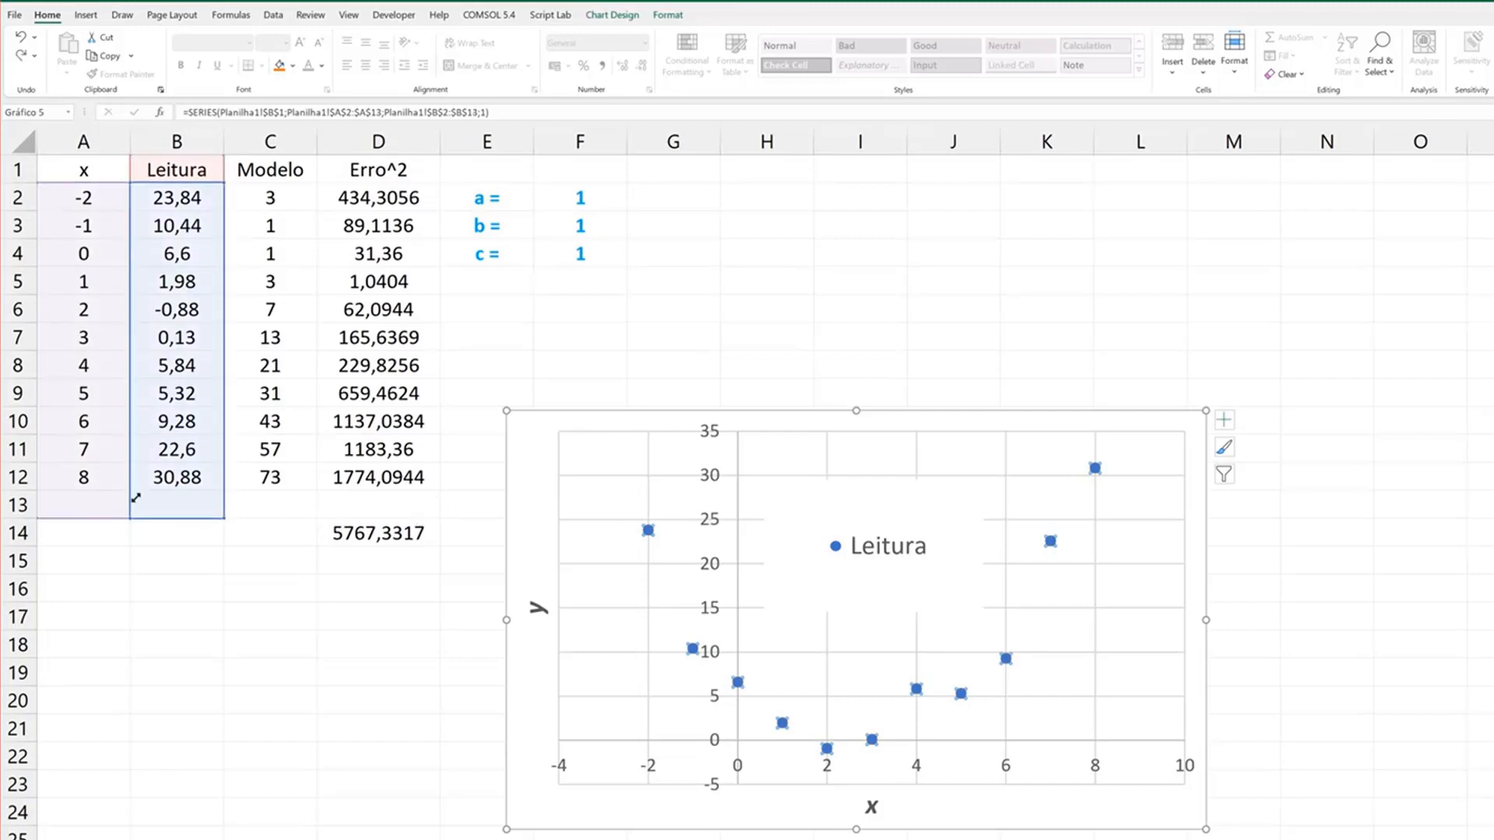
# - Shrink the Leitura series' x and y data ranges so they end at row 12
pyautogui.moveTo(135, 498); pyautogui.dragTo(126, 496)
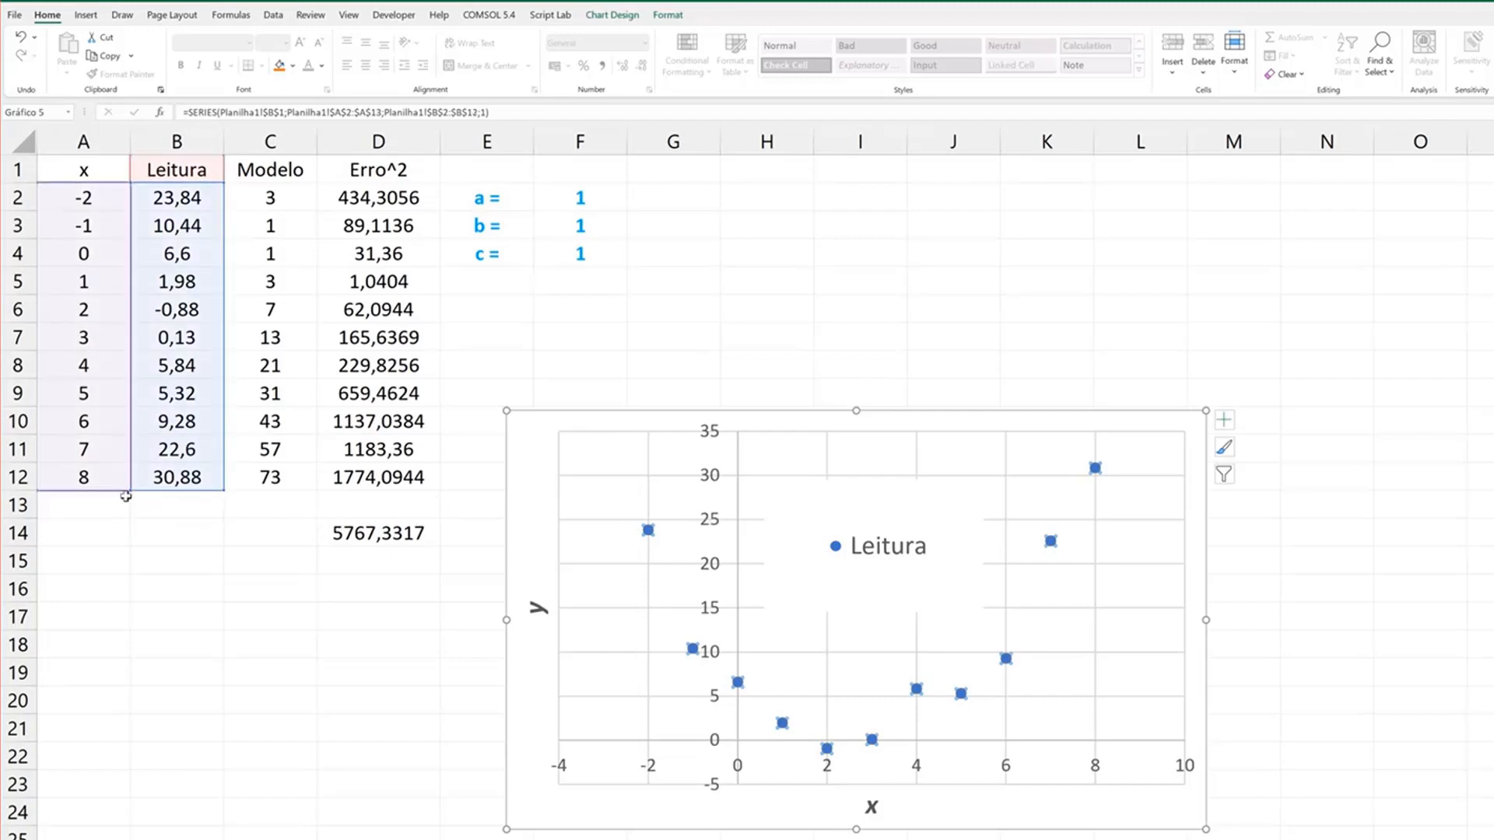
# - Add a new data series to the chart and take its name from the Modelo header in C1
pyautogui.rightClick(620, 507)
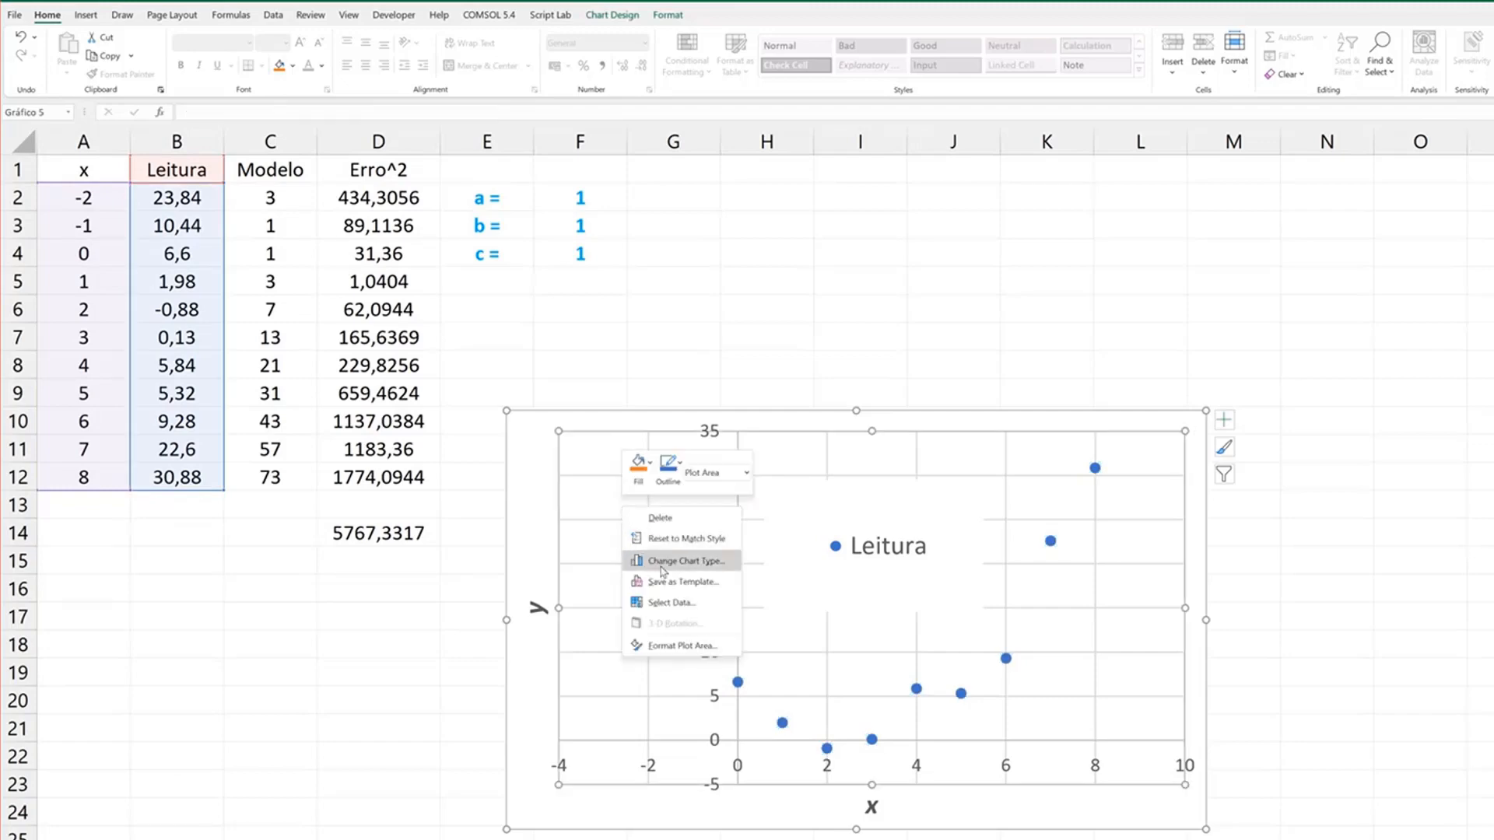
pyautogui.click(668, 603)
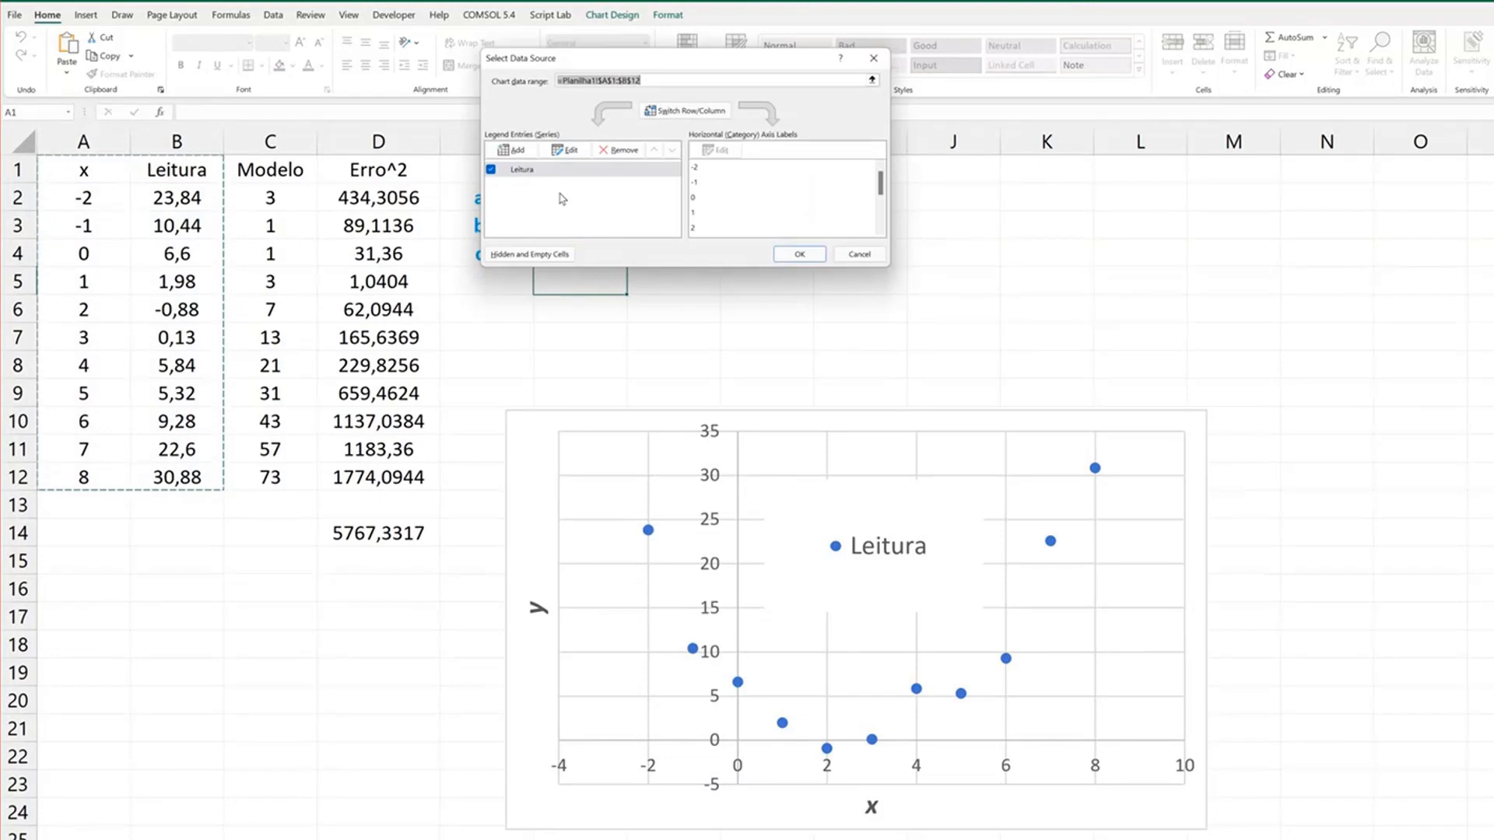
pyautogui.click(529, 150)
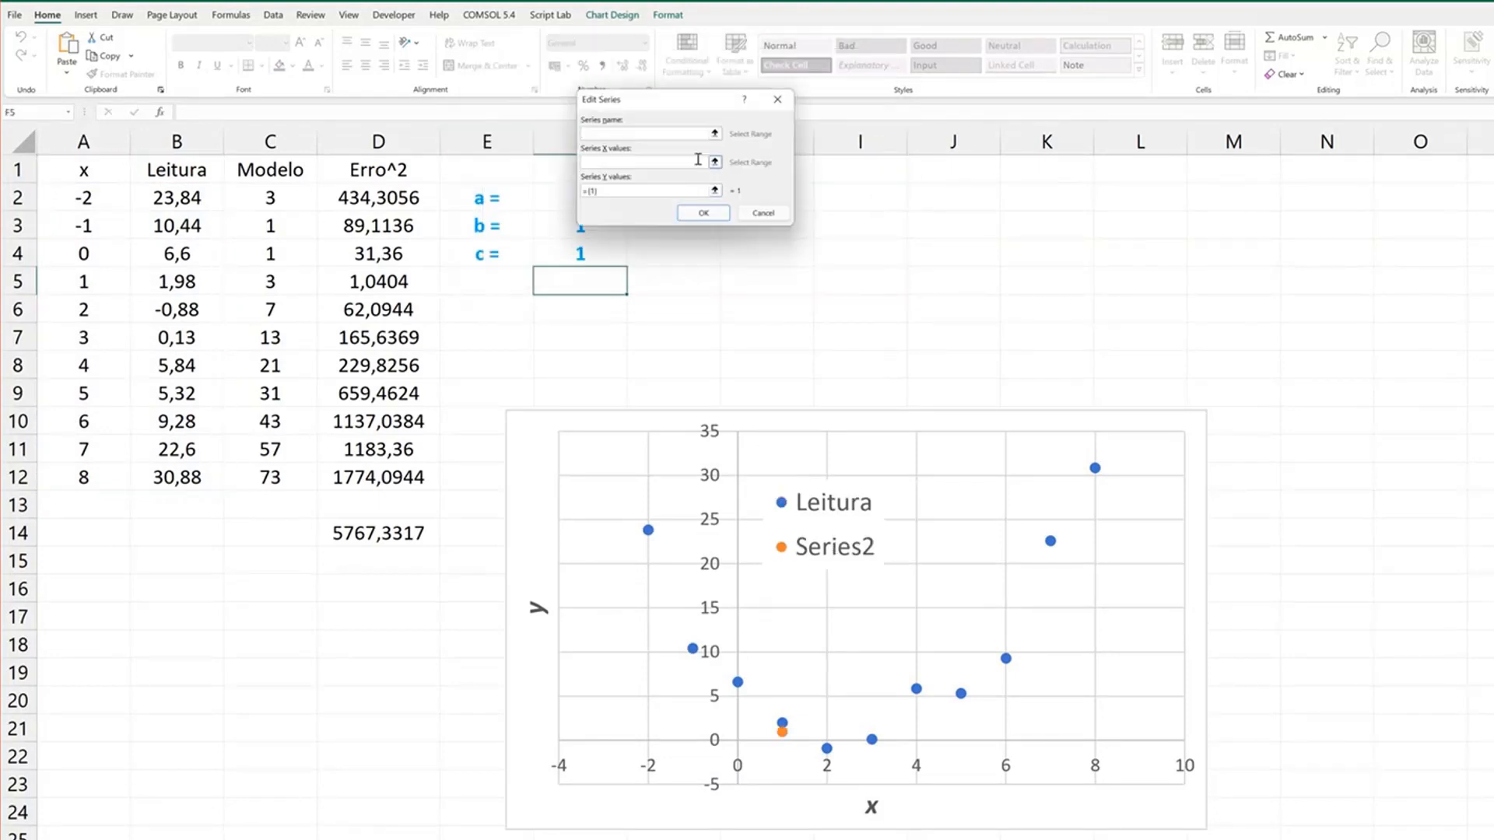
pyautogui.click(714, 133)
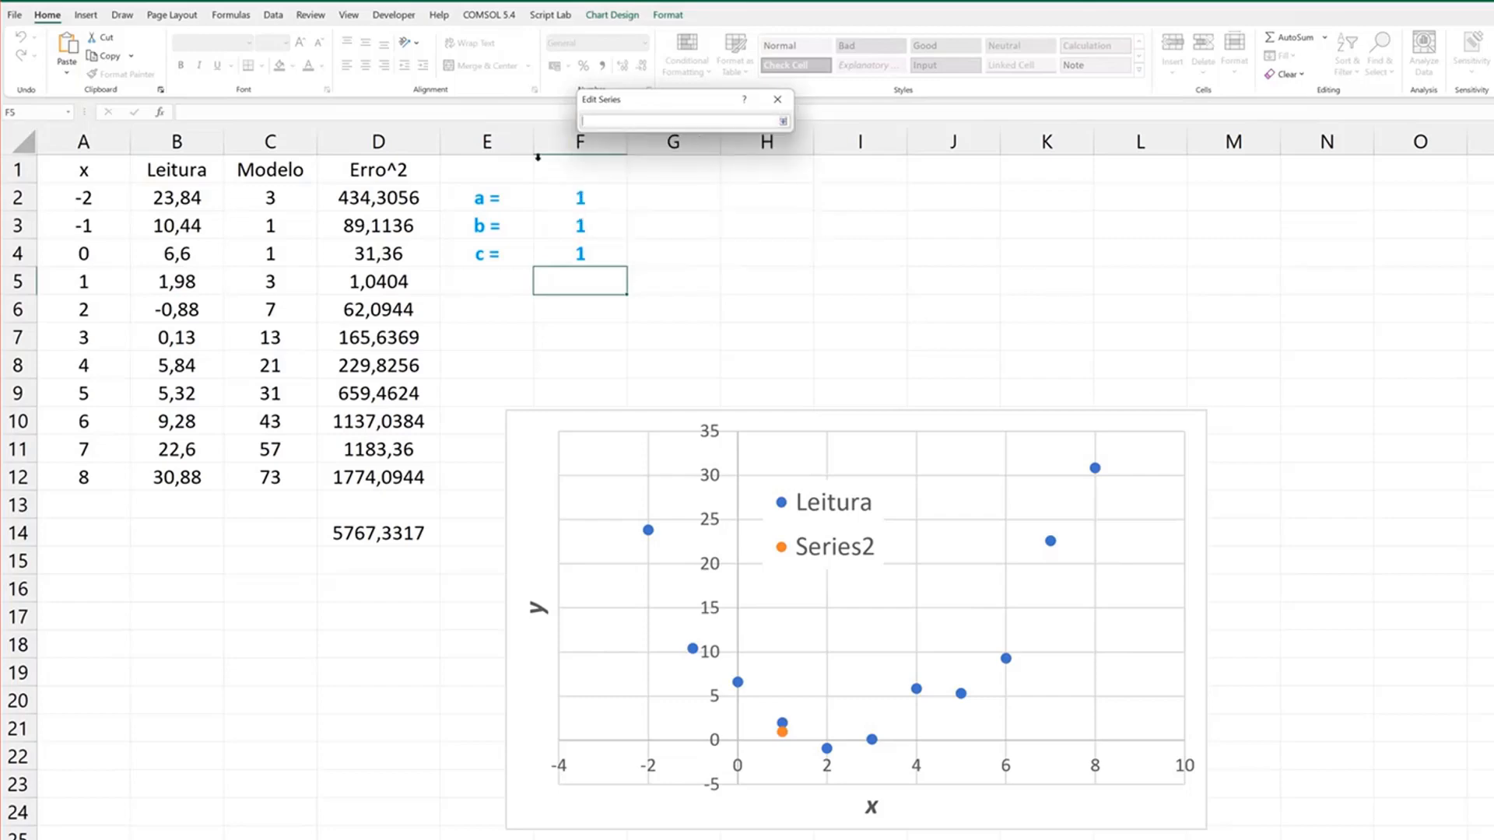
pyautogui.click(304, 171)
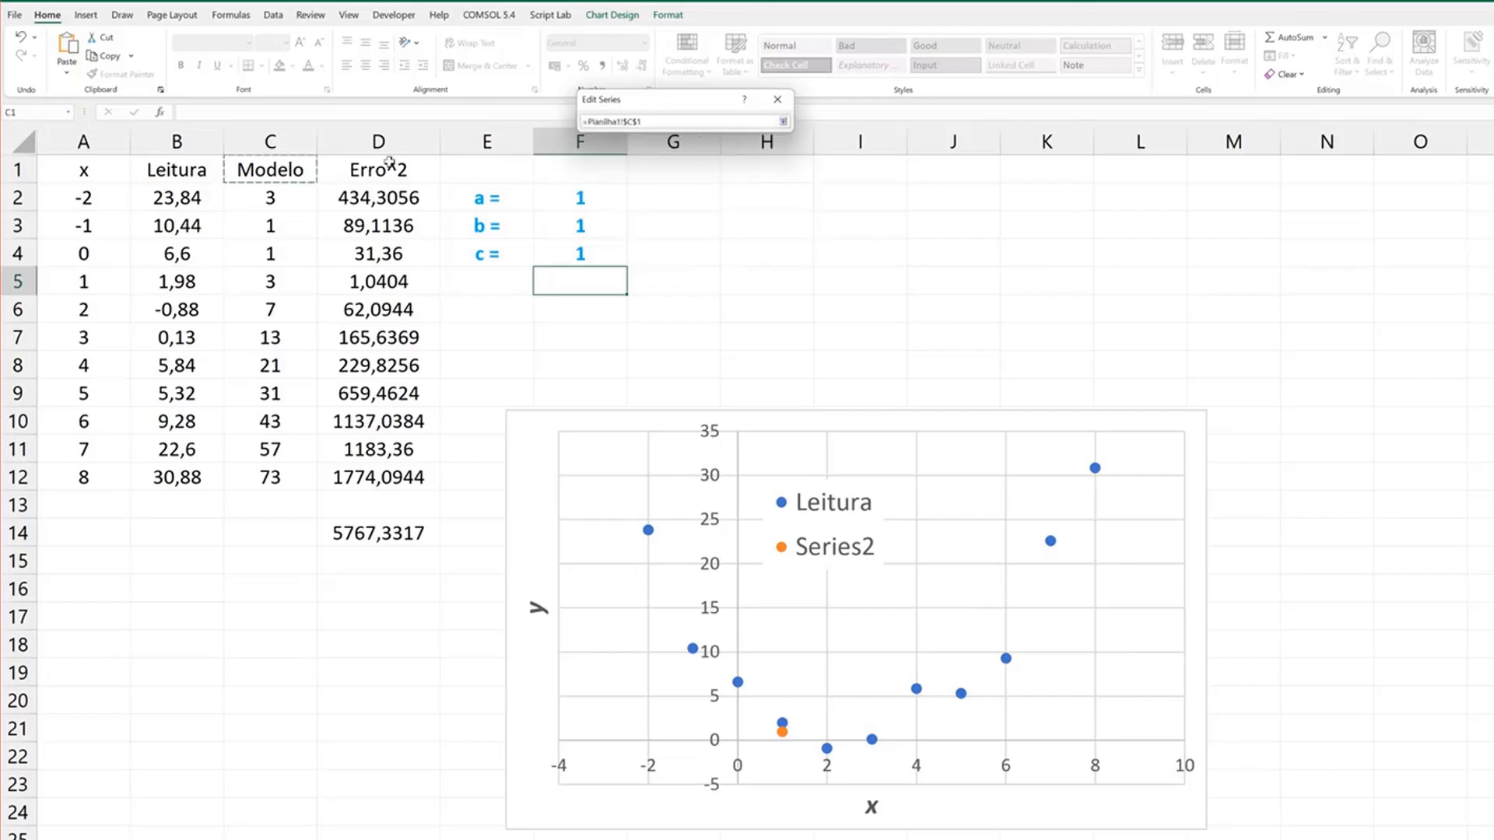
pyautogui.press('Return')
# - Set the Modelo series' x values to A2:A12 and y values to C2:C12, and accept the chart's data source
pyautogui.click(715, 166)
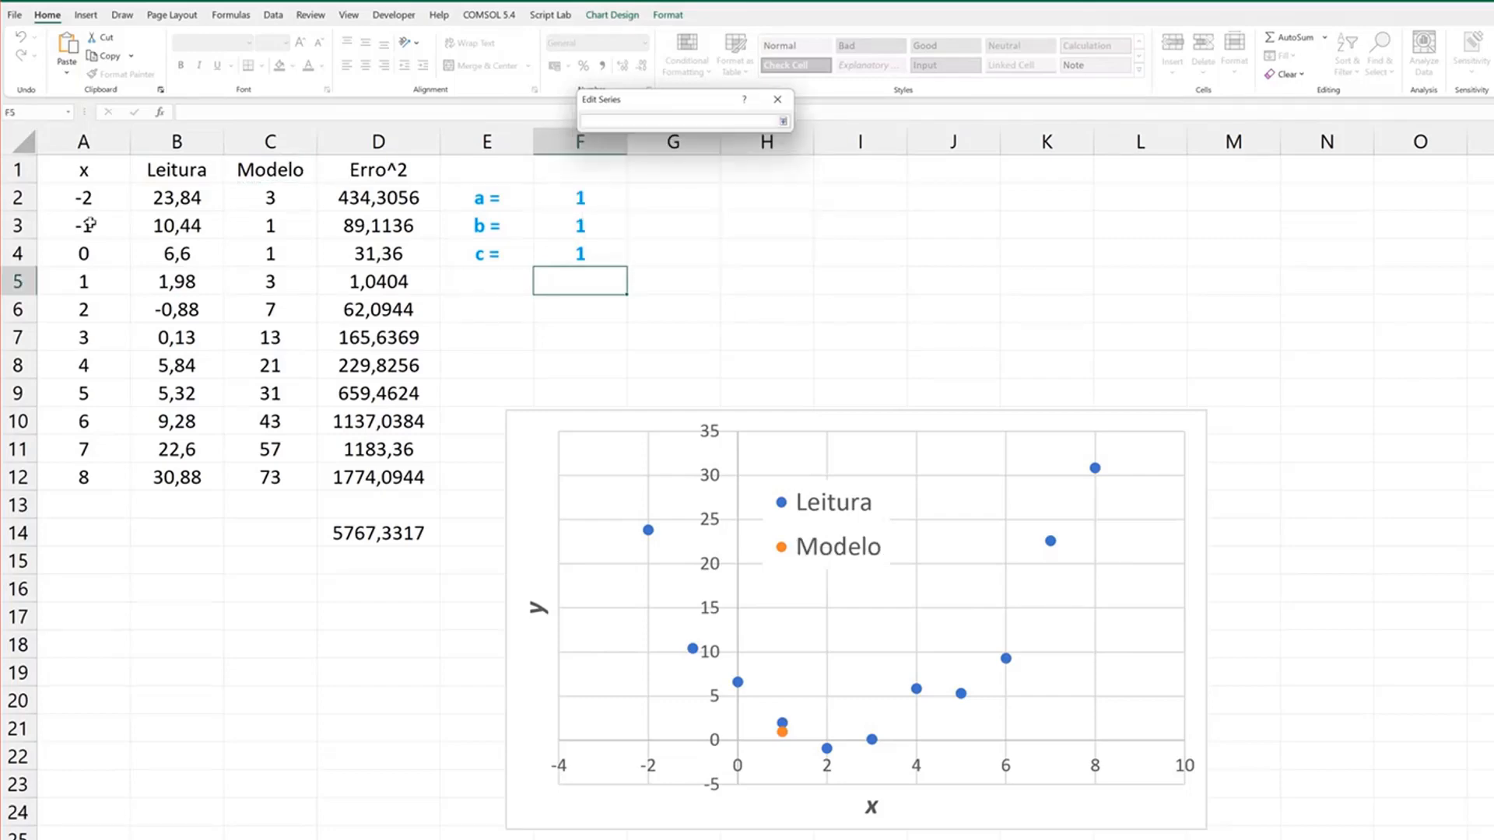
pyautogui.moveTo(103, 207); pyautogui.dragTo(105, 472)
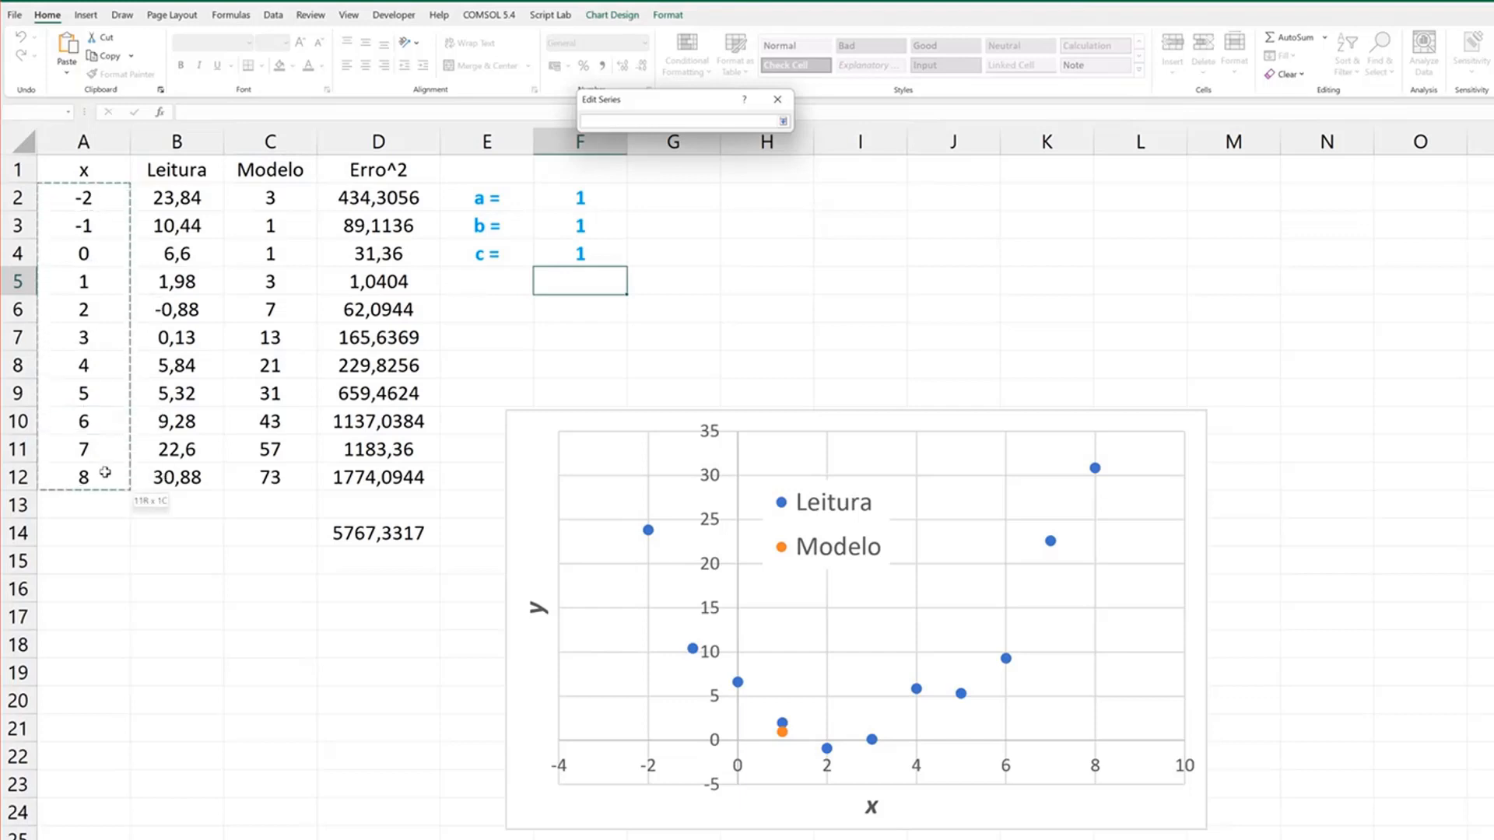
pyautogui.press('Return')
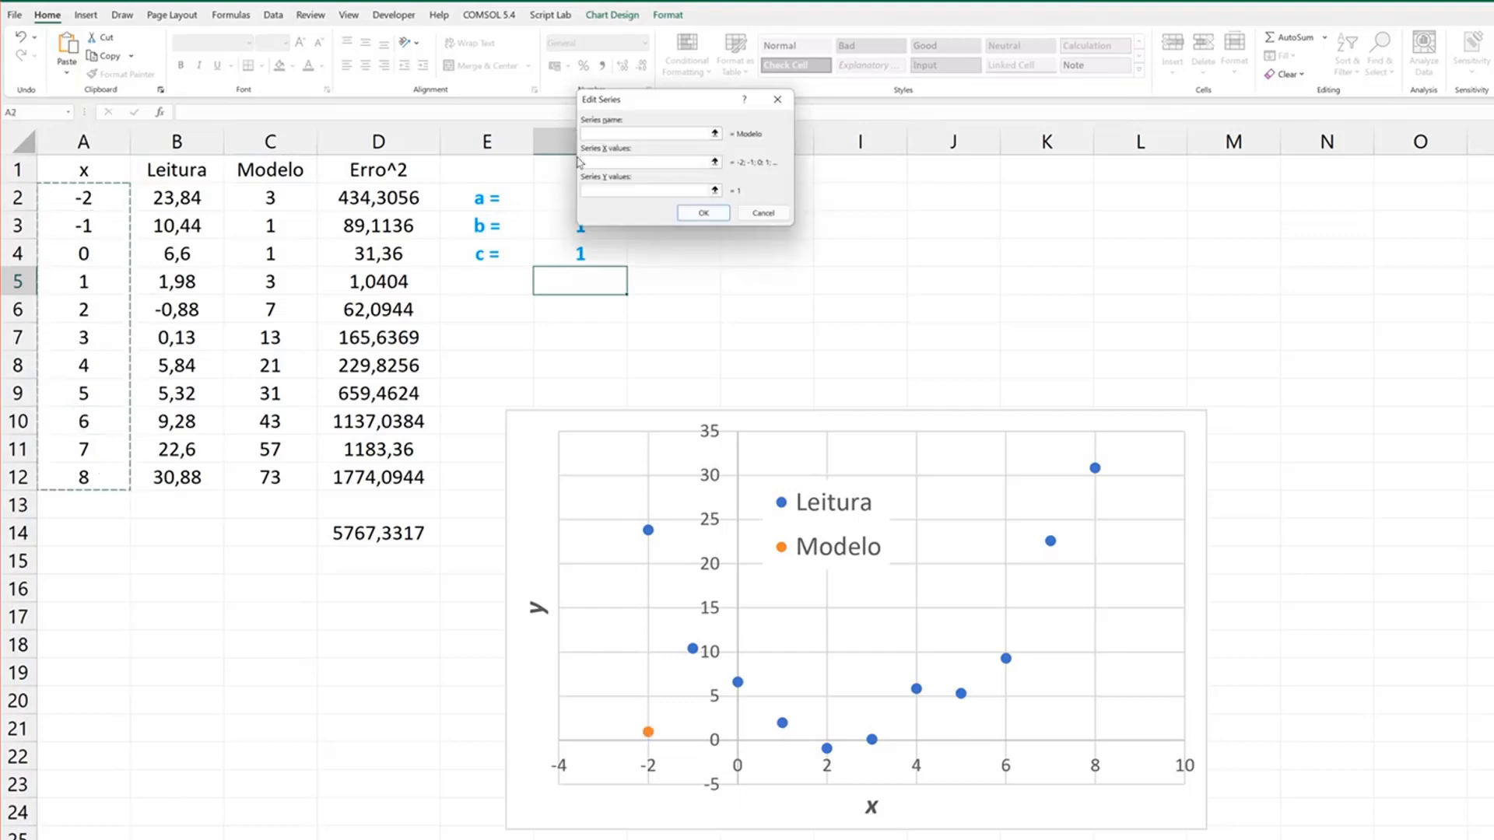
pyautogui.click(714, 190)
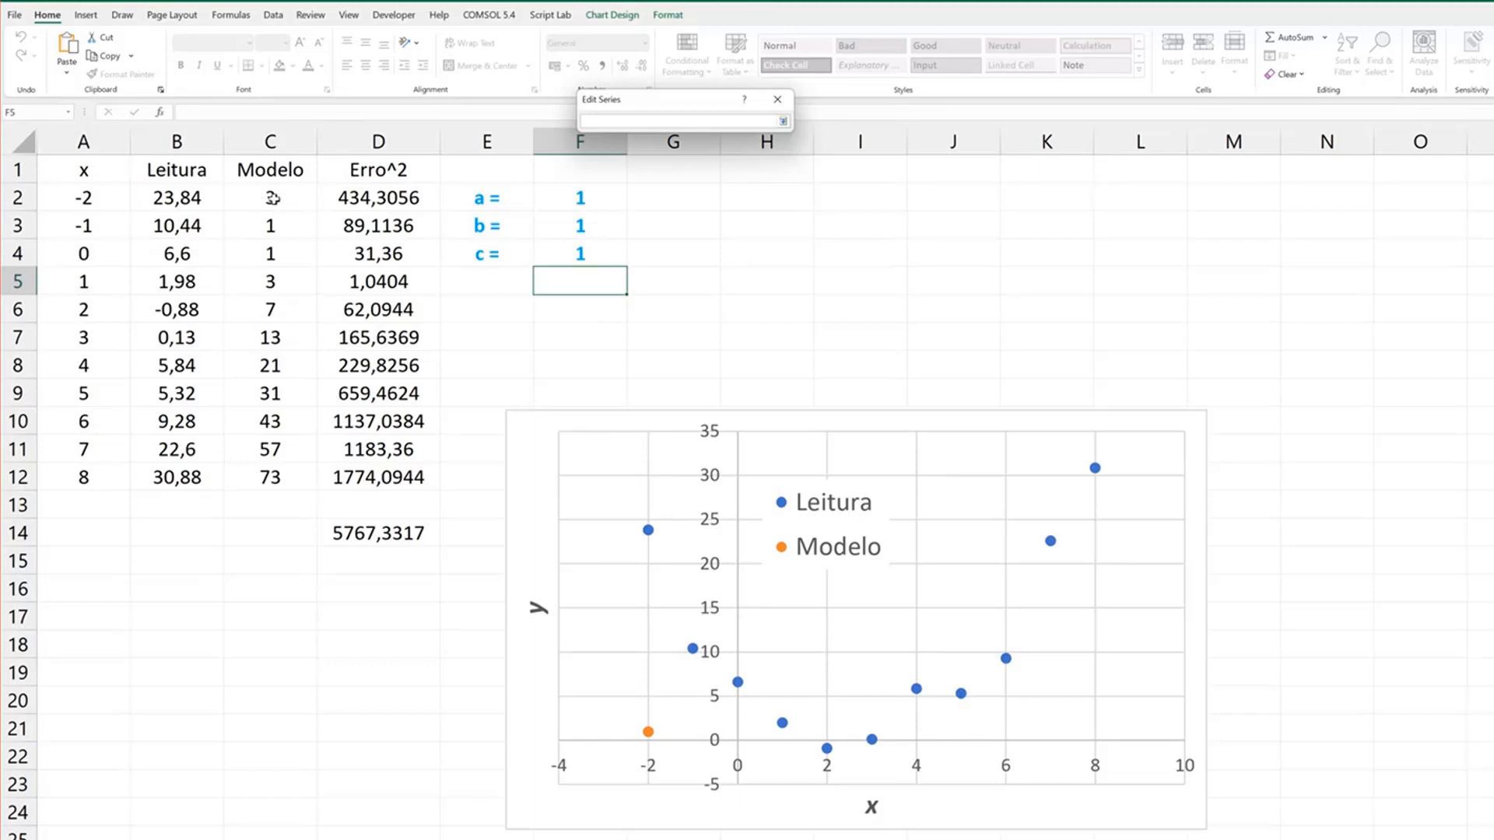
pyautogui.moveTo(272, 198); pyautogui.dragTo(281, 477)
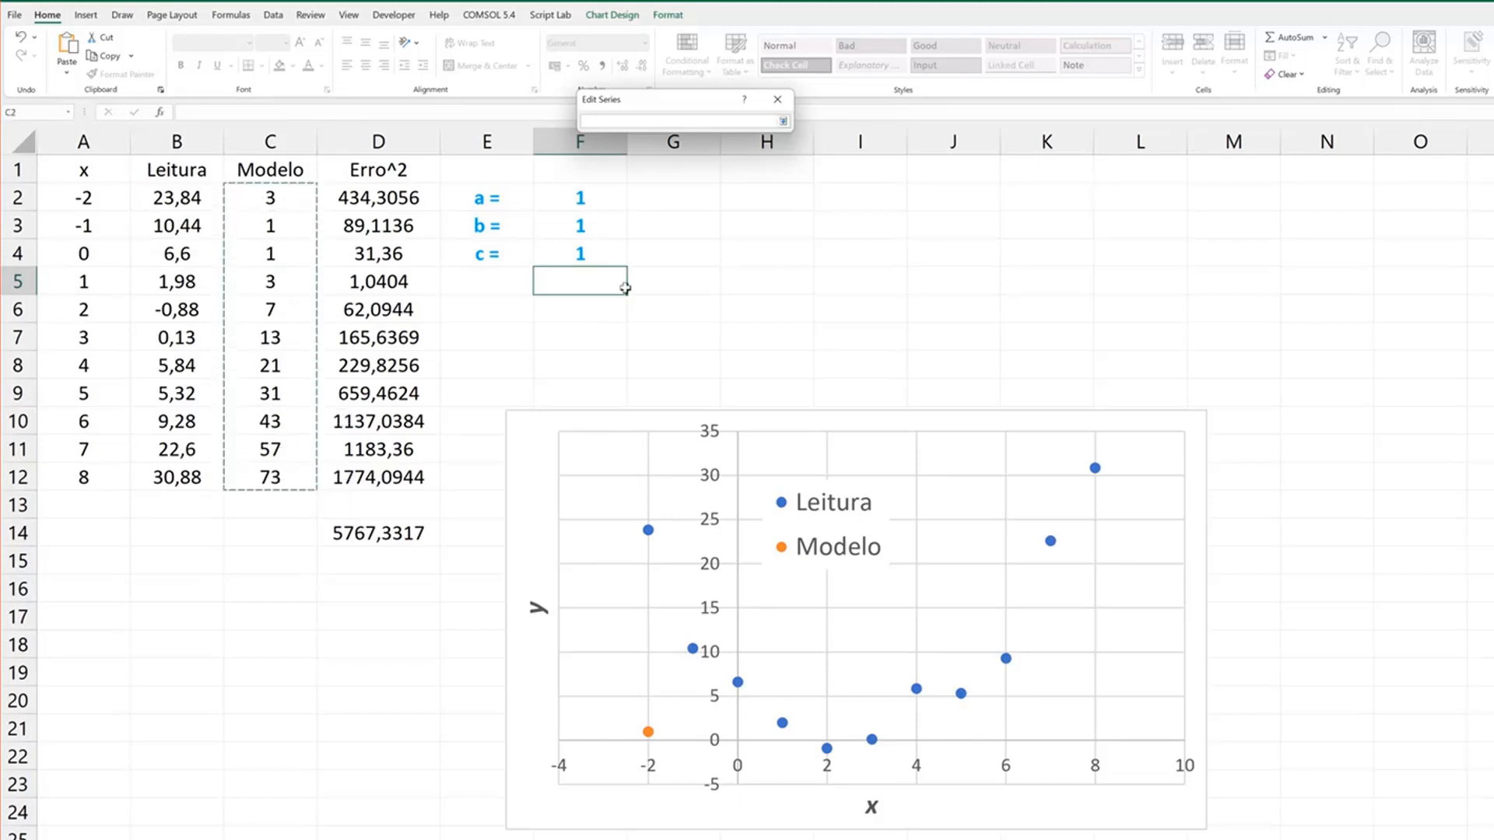
pyautogui.press('Return')
pyautogui.click(709, 216)
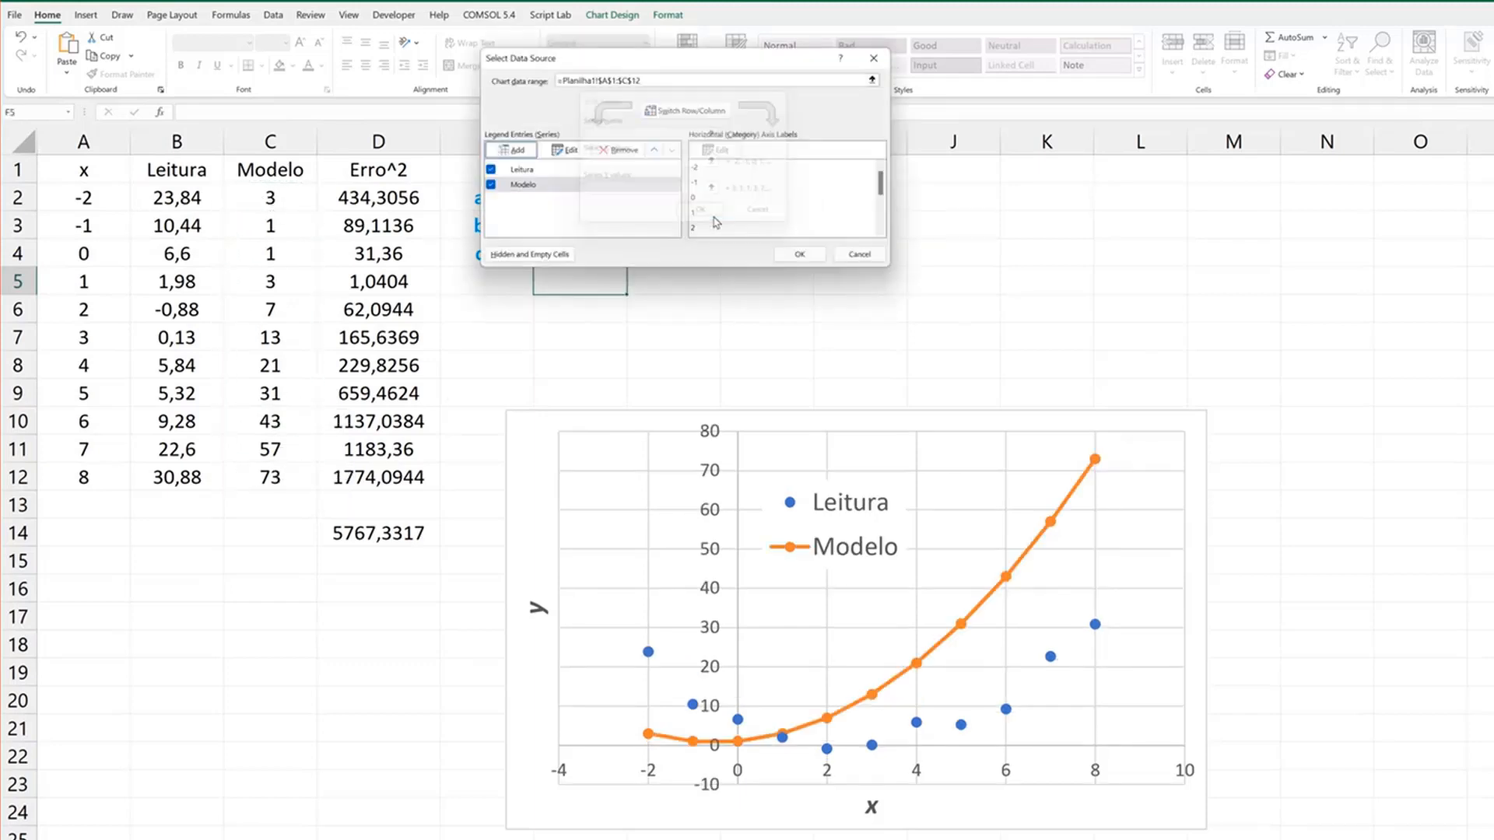
pyautogui.click(800, 255)
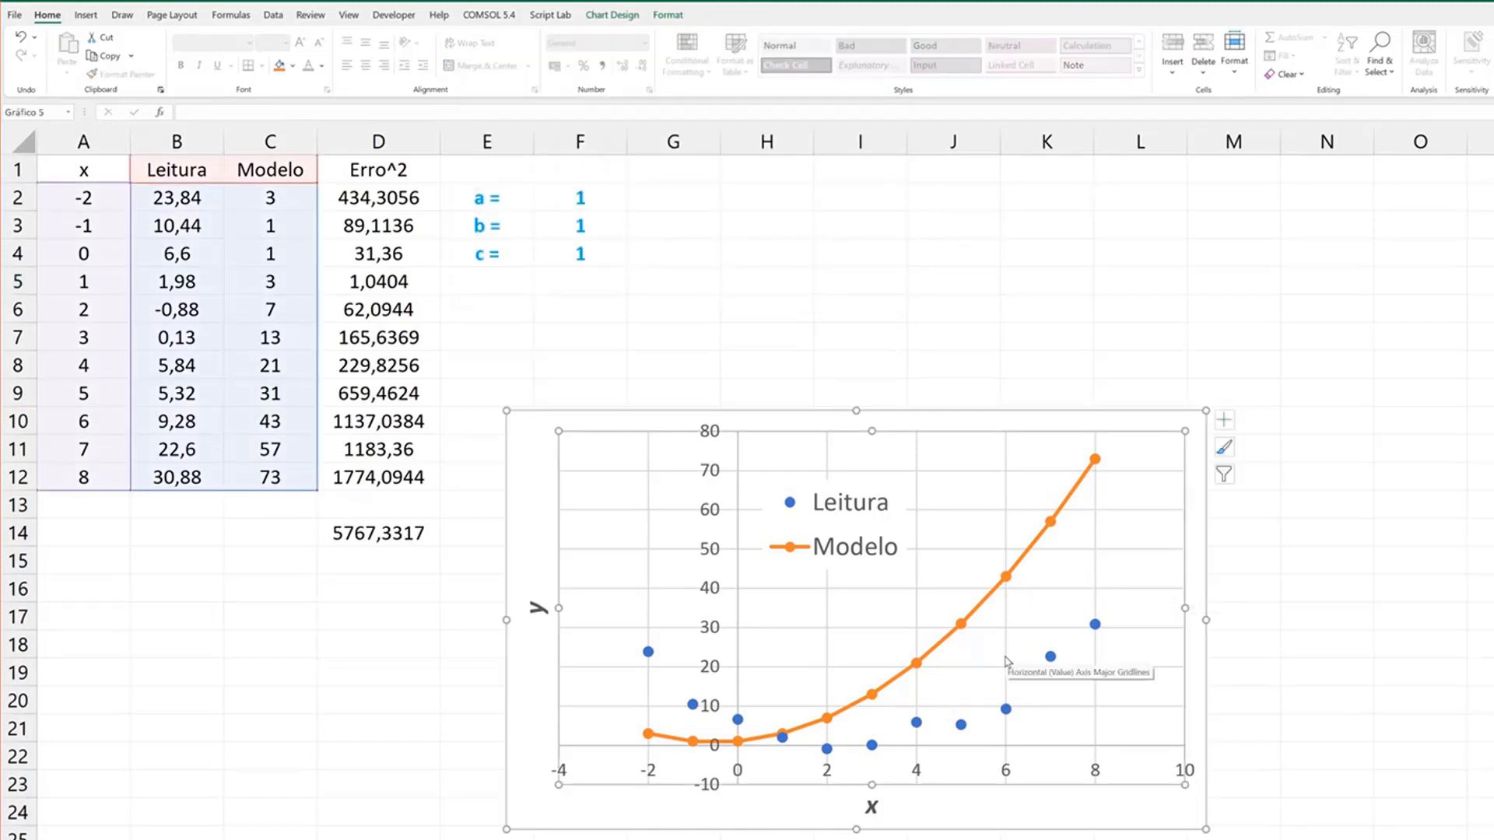
# - Set coefficient b in cell F3 to -5
pyautogui.click(603, 219)
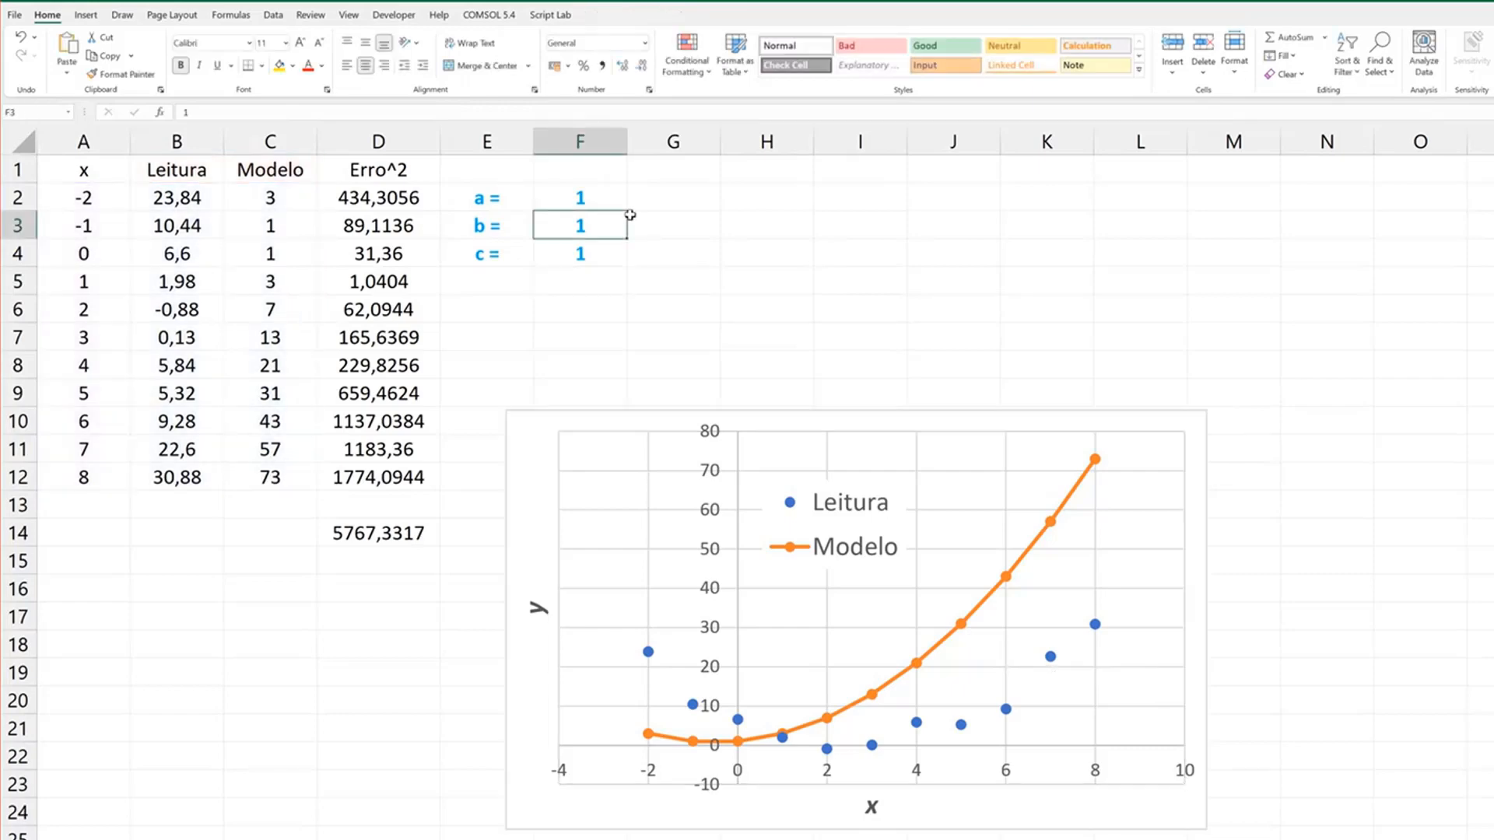
pyautogui.write('-5')
pyautogui.press('Return')
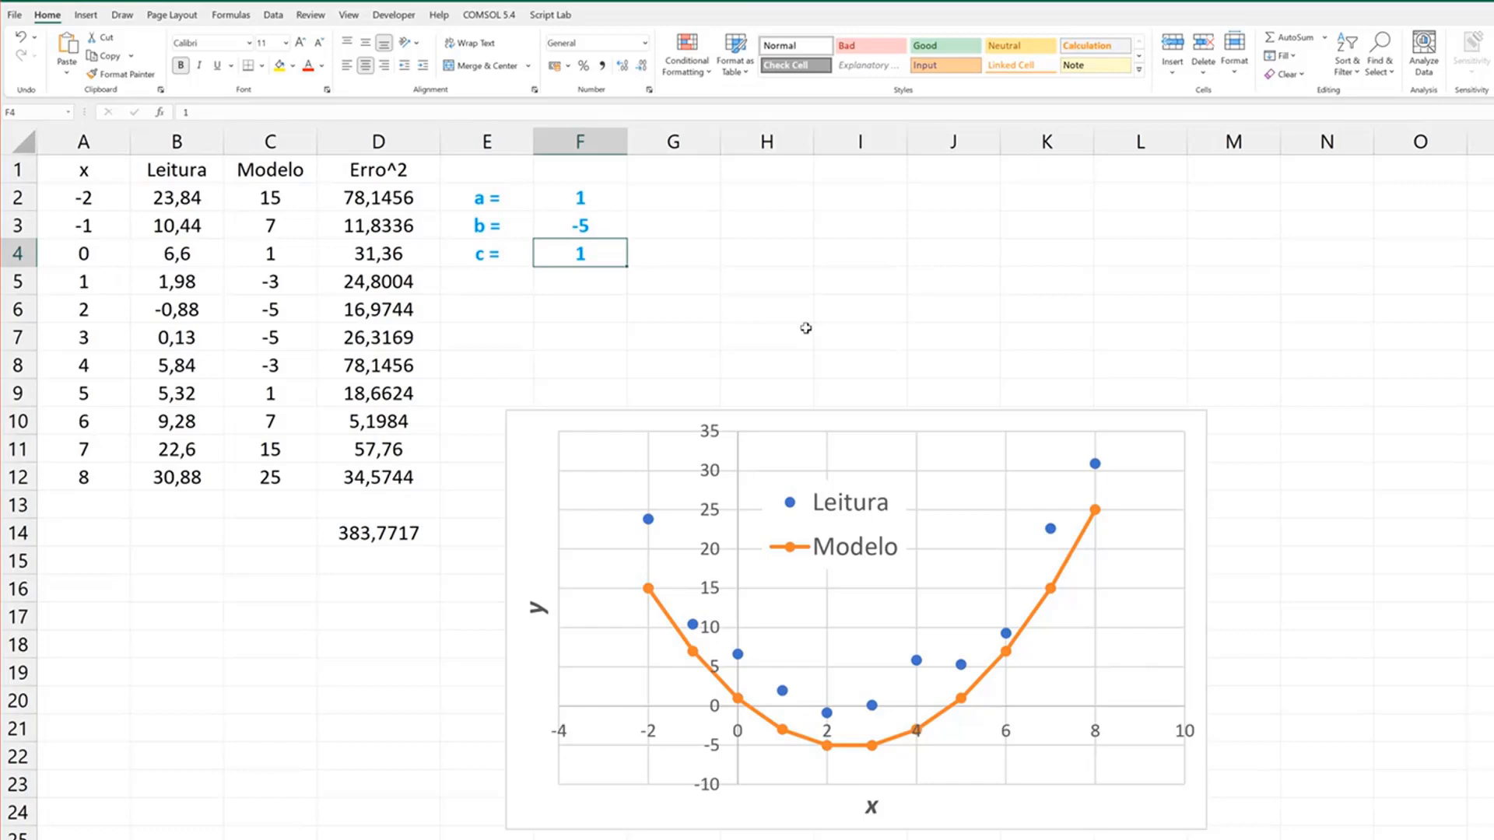
# - Inspect the squared-error formula in D2 and the sum formula in D14
pyautogui.click(382, 198)
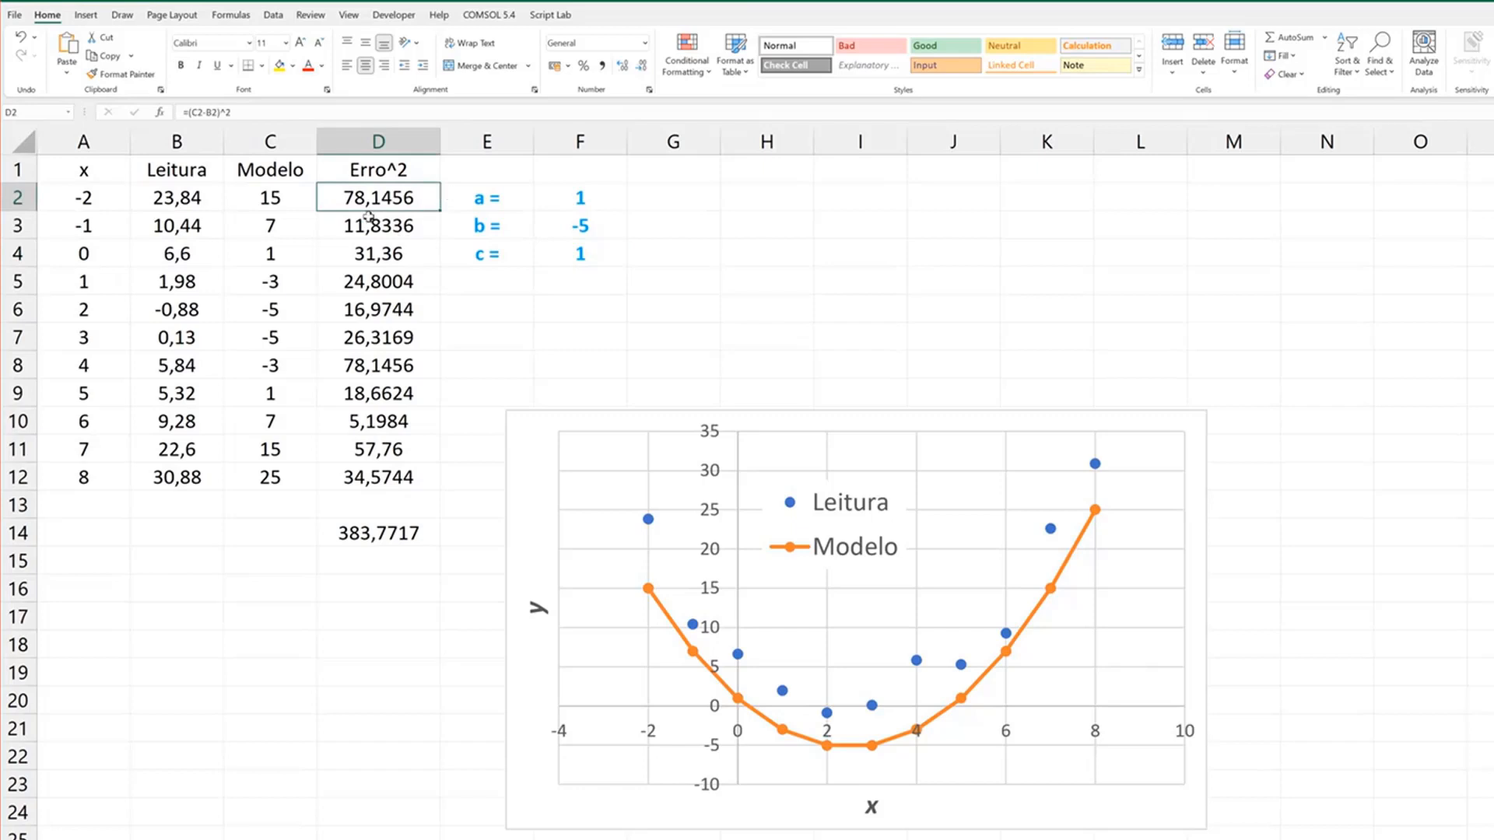
pyautogui.press('F2')
pyautogui.click(409, 538)
pyautogui.press('F2')
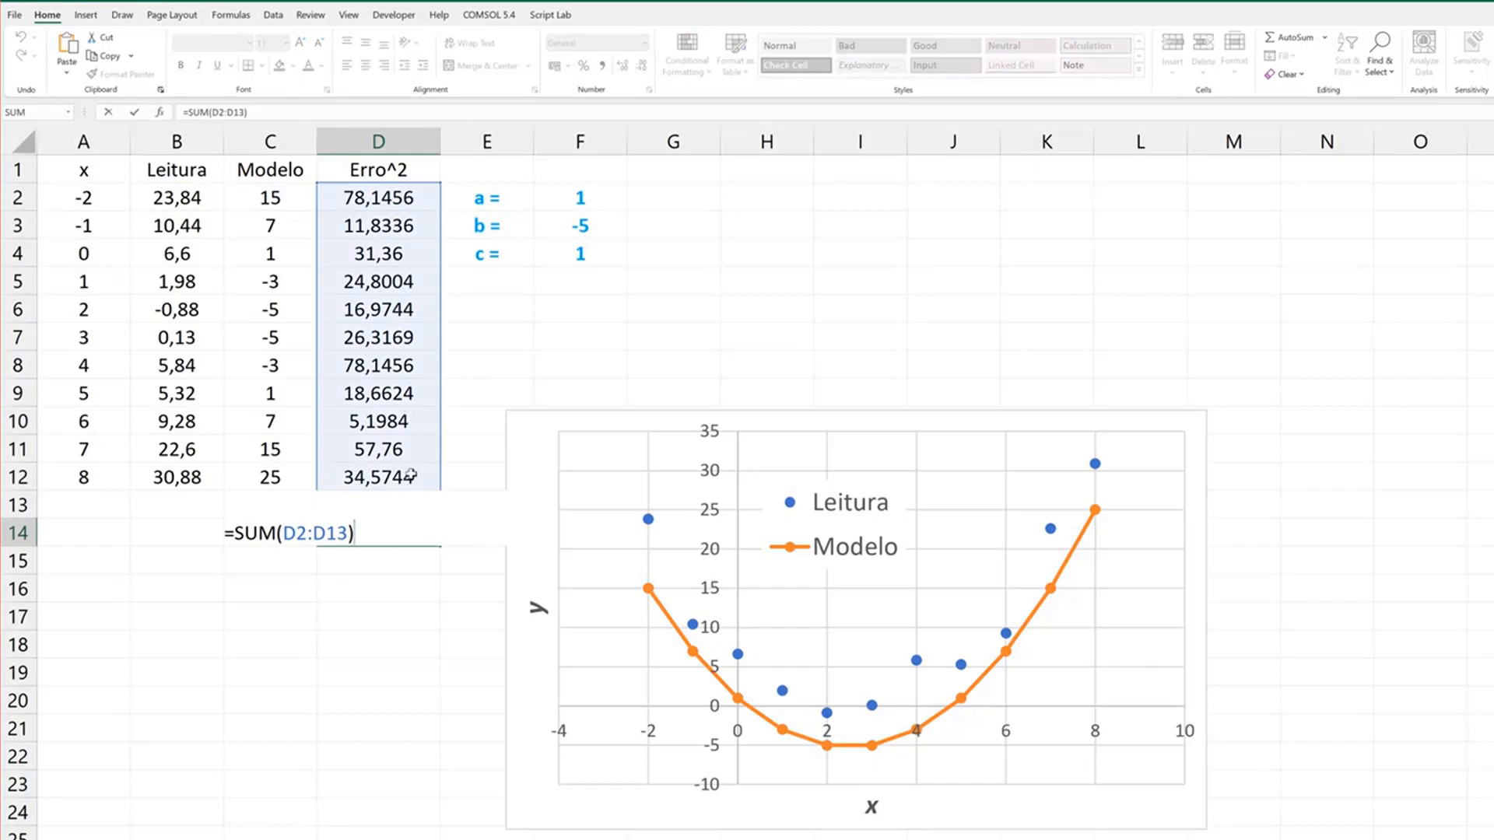
pyautogui.hotkey('ctrl', 'Return')
# - Inspect the model formula in C2 and the reading in B2 without changing them
pyautogui.click(291, 195)
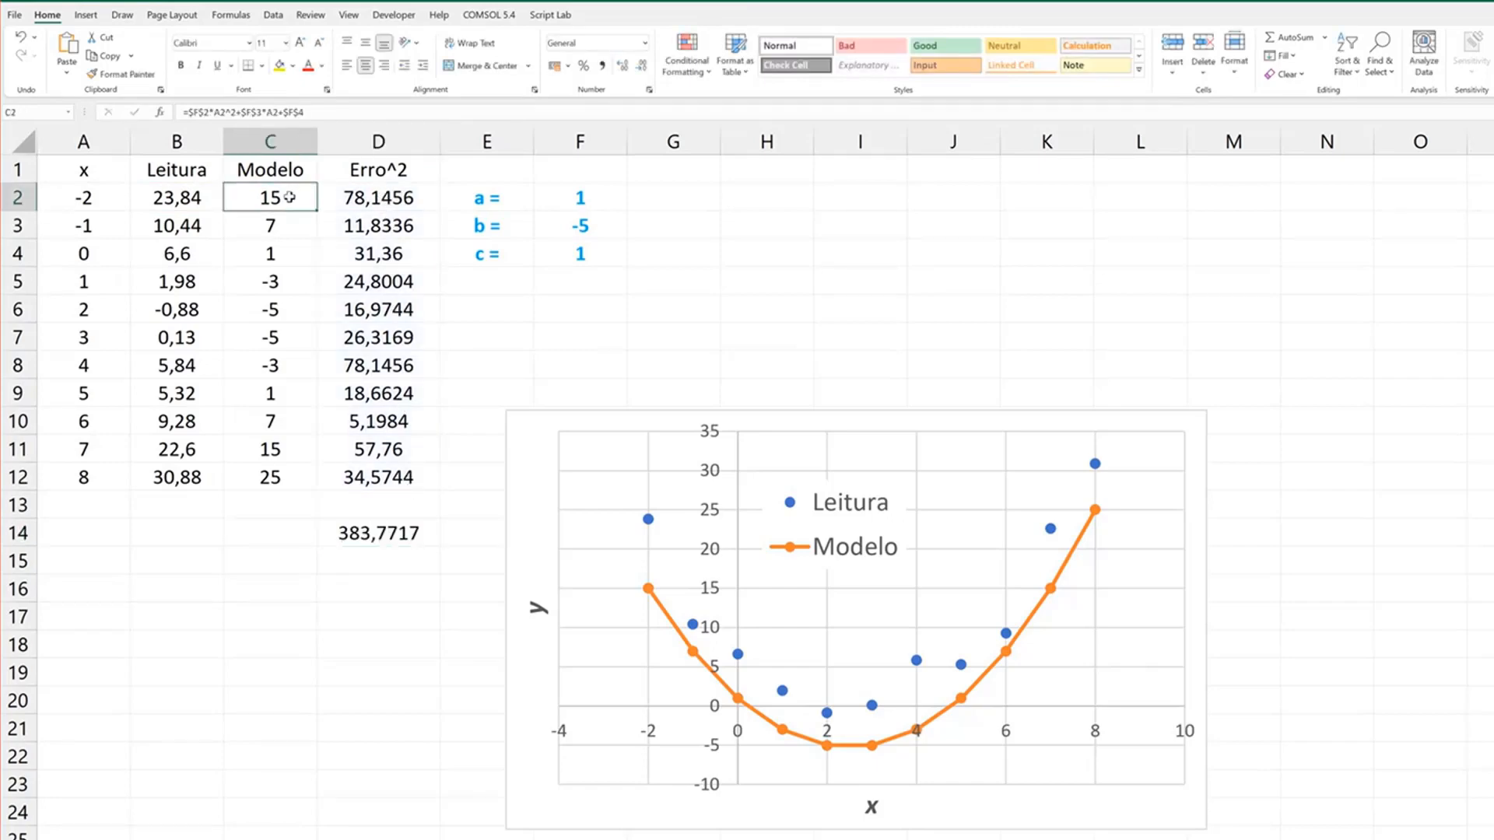
pyautogui.press('F2')
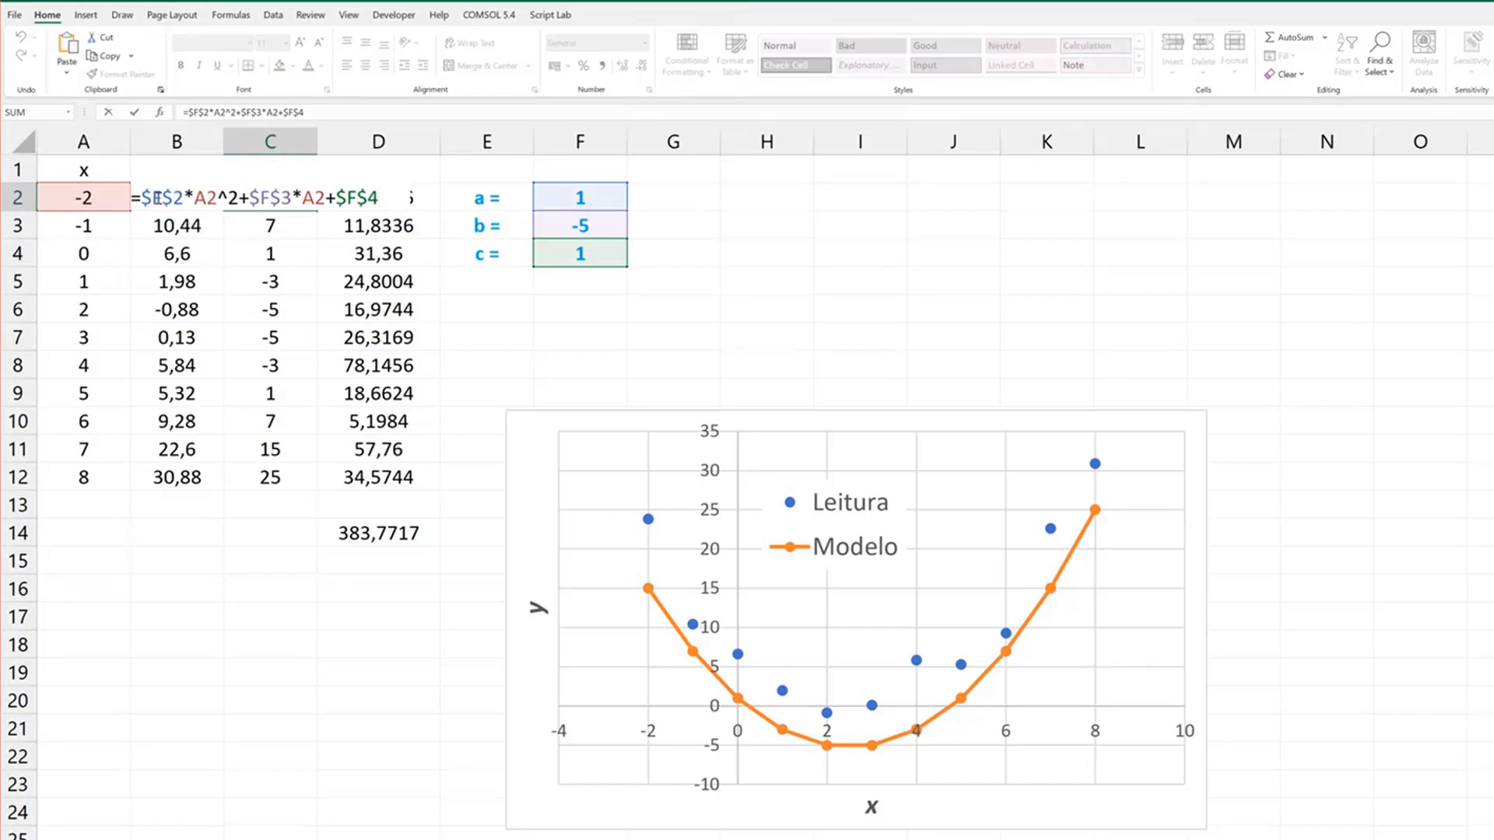
pyautogui.press('Escape')
pyautogui.click(180, 198)
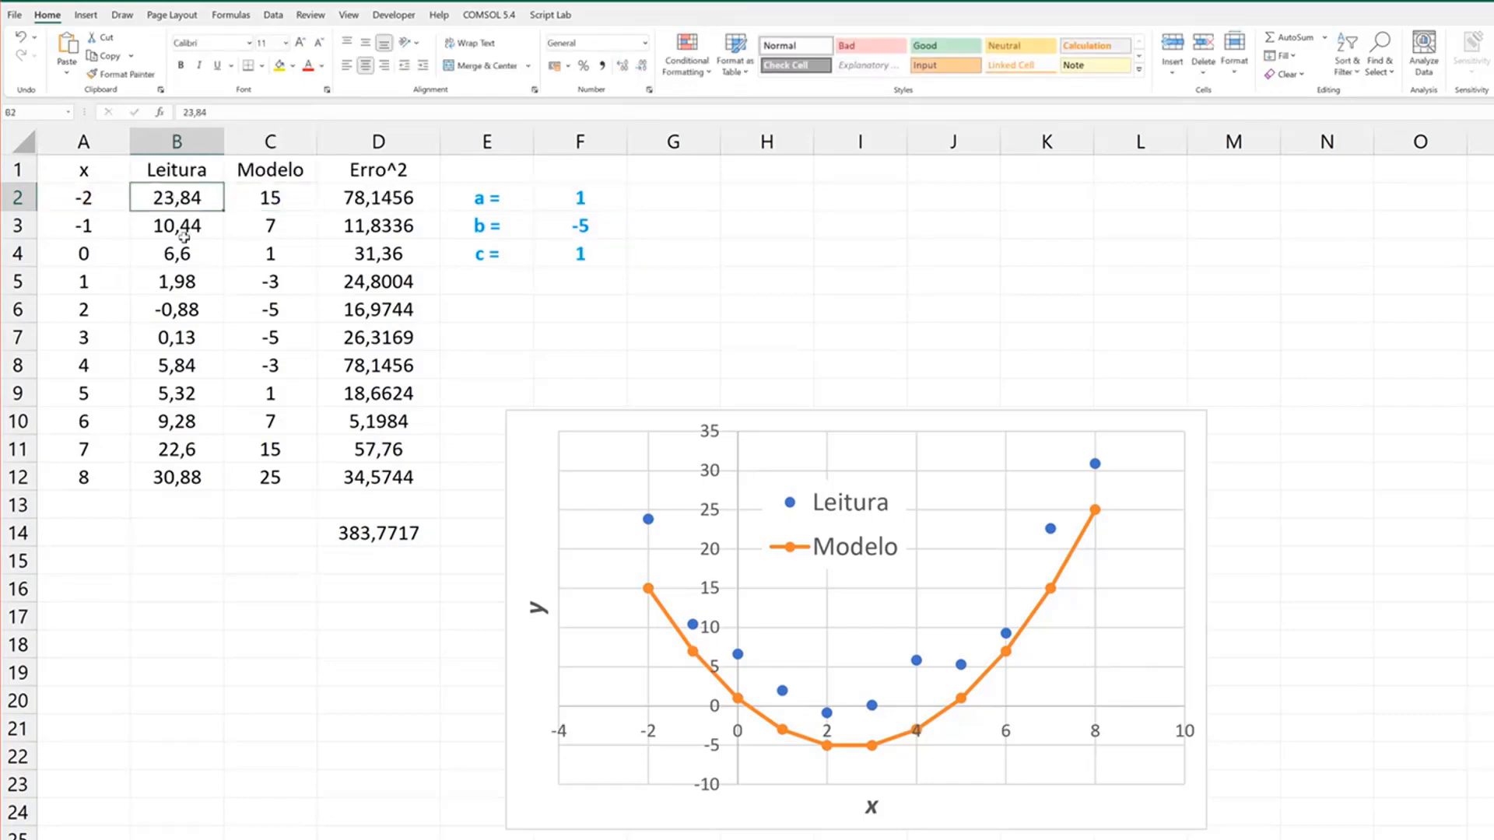
pyautogui.moveTo(184, 238); pyautogui.dragTo(182, 282)
pyautogui.click(177, 201)
pyautogui.press('F2')
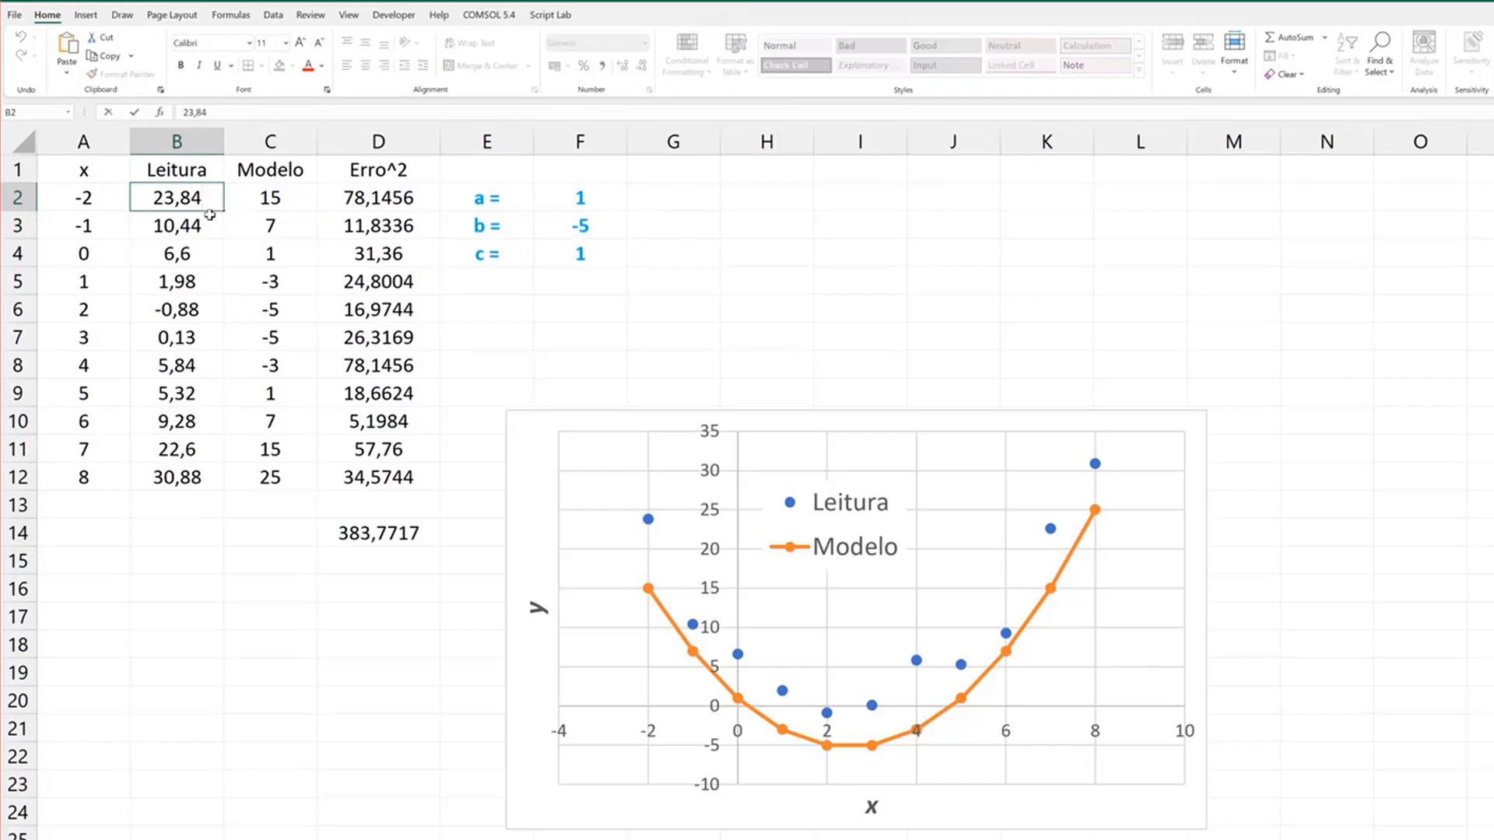
pyautogui.press('Escape')
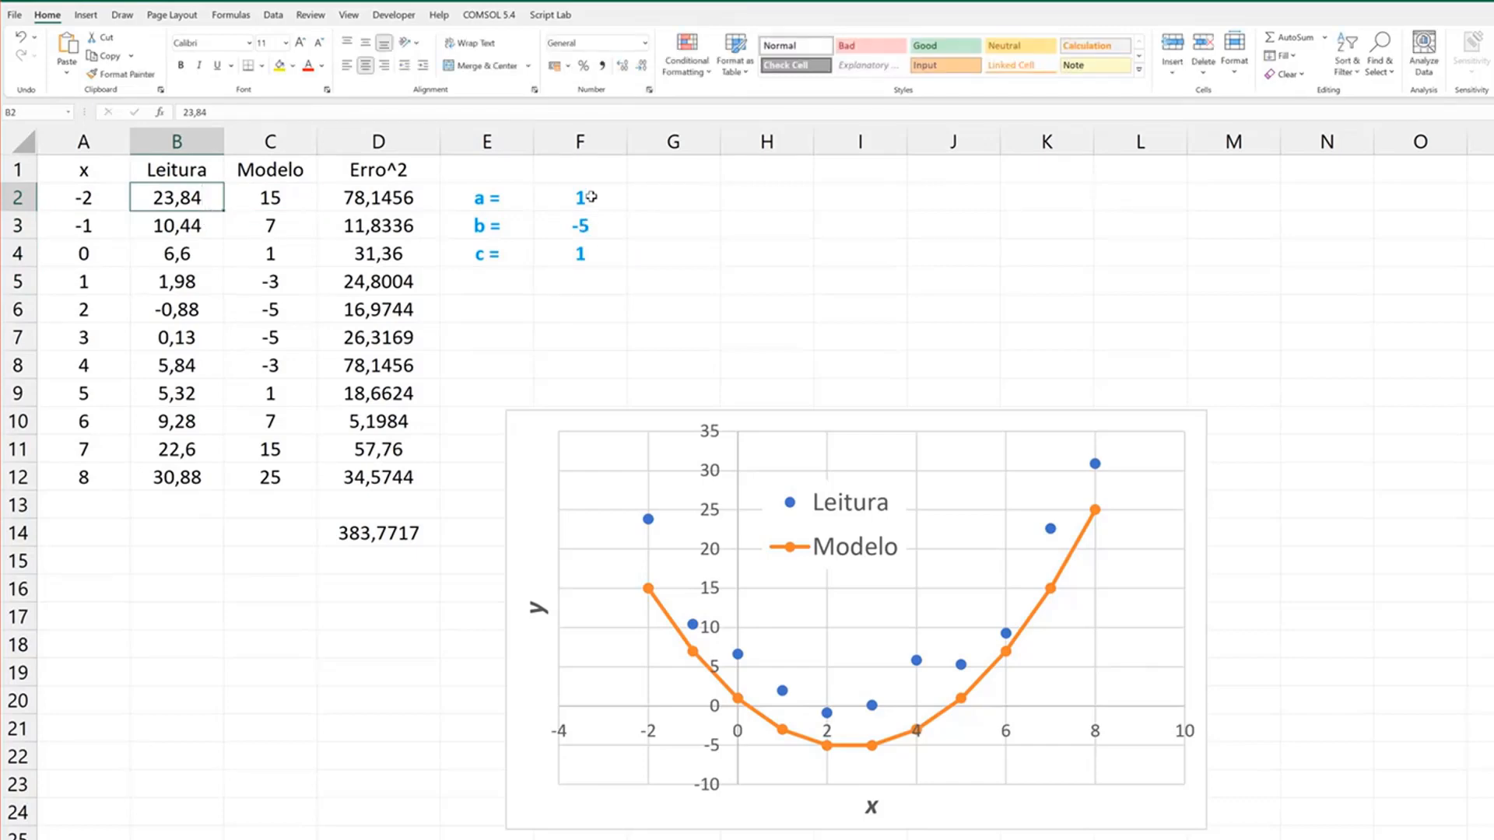
# - Review the coefficients in F2:F4, the first squared error in D2 and the error sum in D14
pyautogui.moveTo(591, 197); pyautogui.dragTo(597, 260)
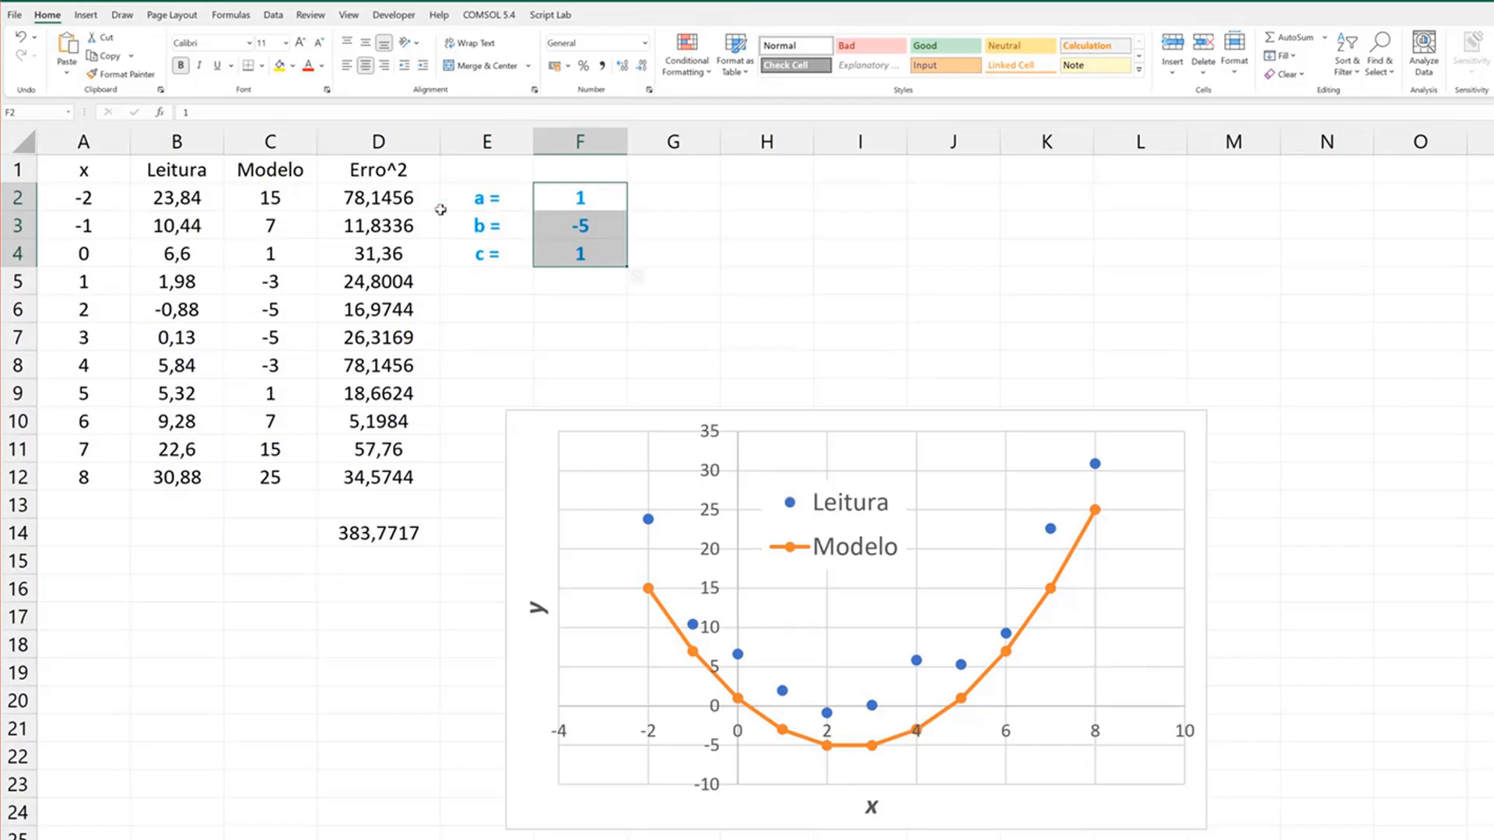
pyautogui.click(402, 200)
pyautogui.click(386, 534)
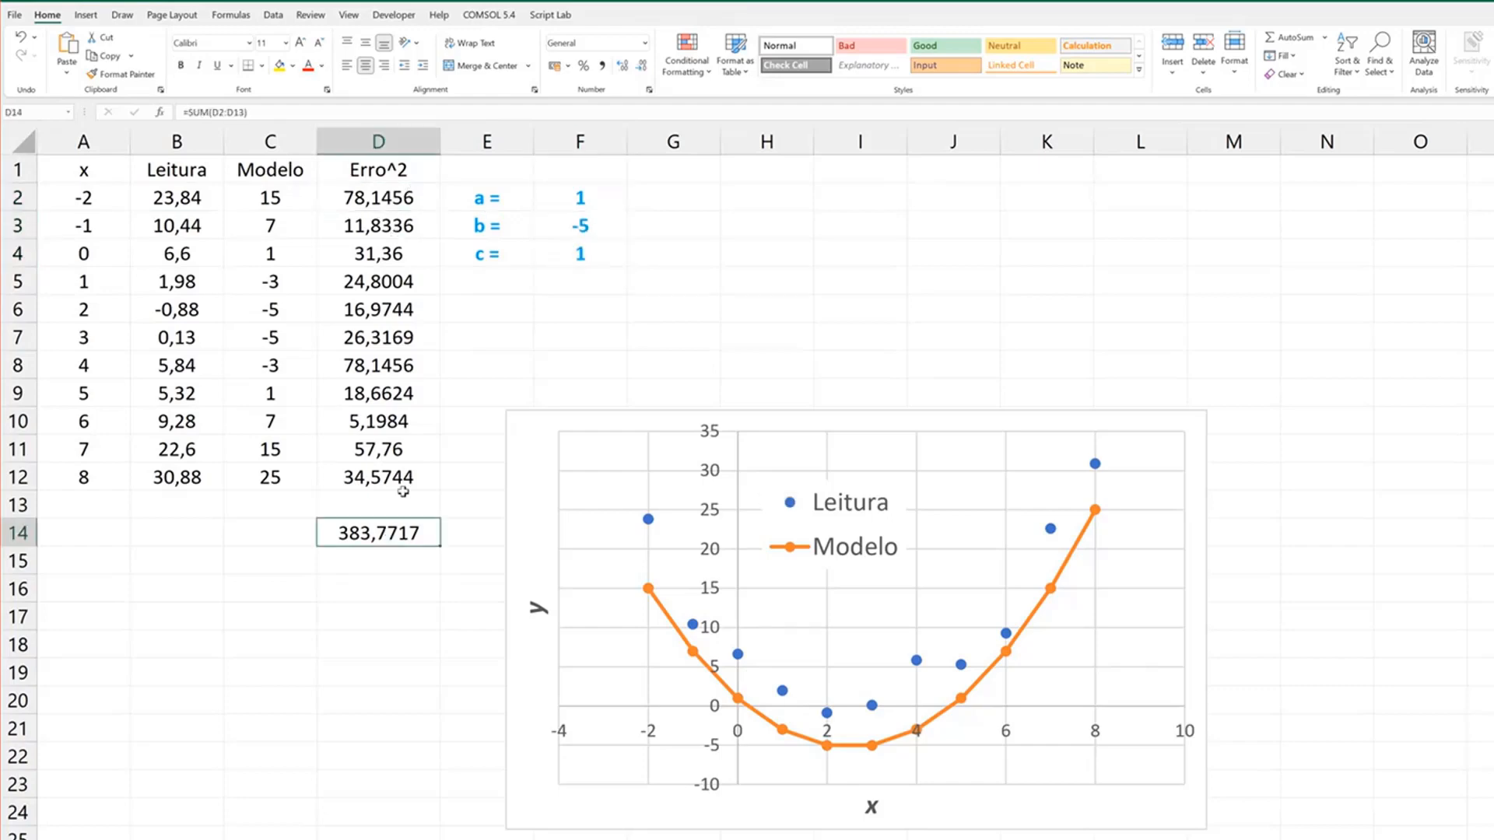
pyautogui.press('F2')
pyautogui.press('Escape')
# - Enable the Solver Add-in through the Excel Add-ins management in the program options
pyautogui.click(15, 15)
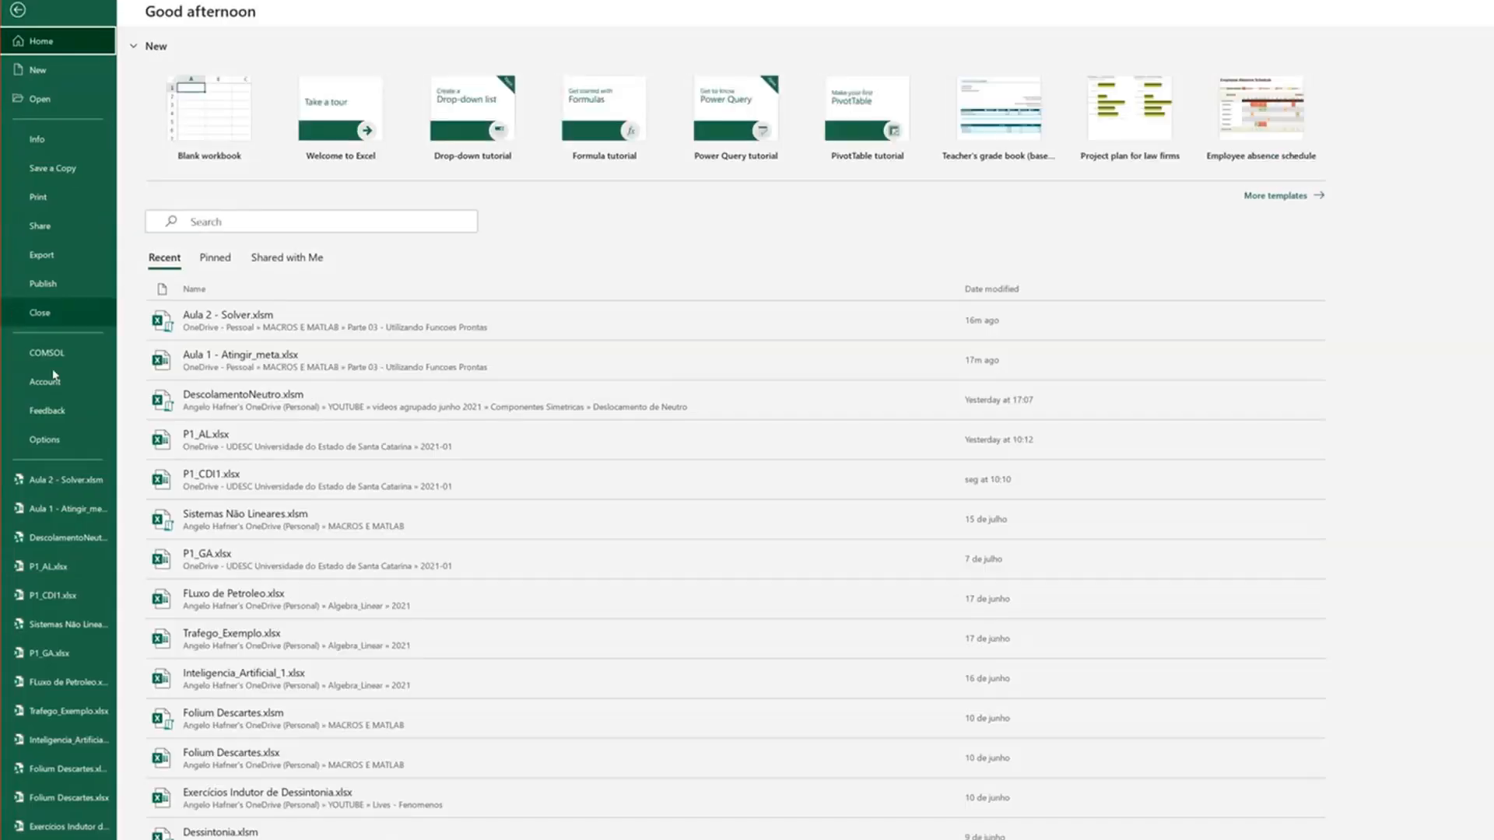
pyautogui.press('Escape')
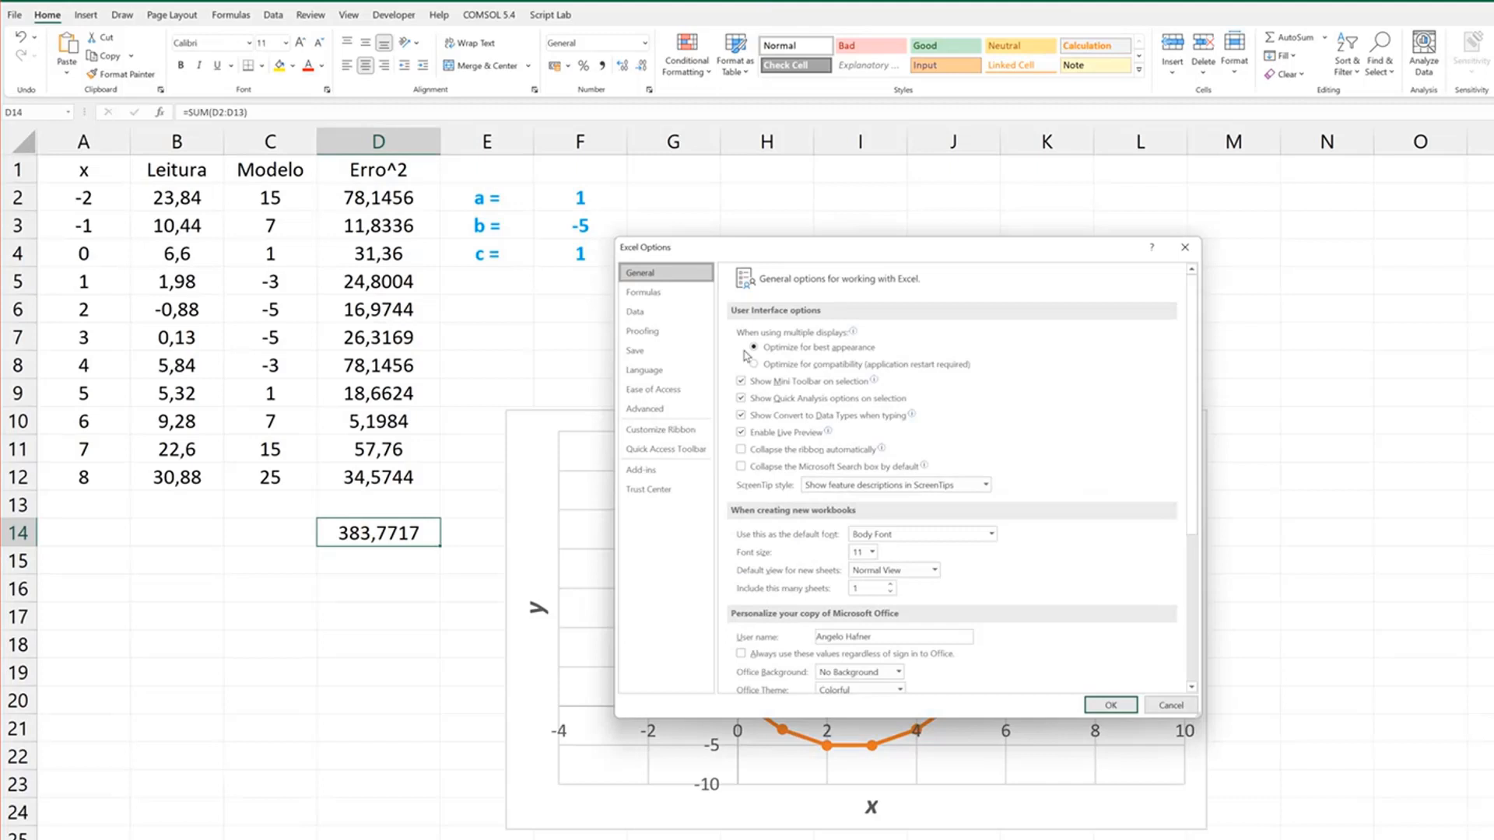
pyautogui.click(652, 471)
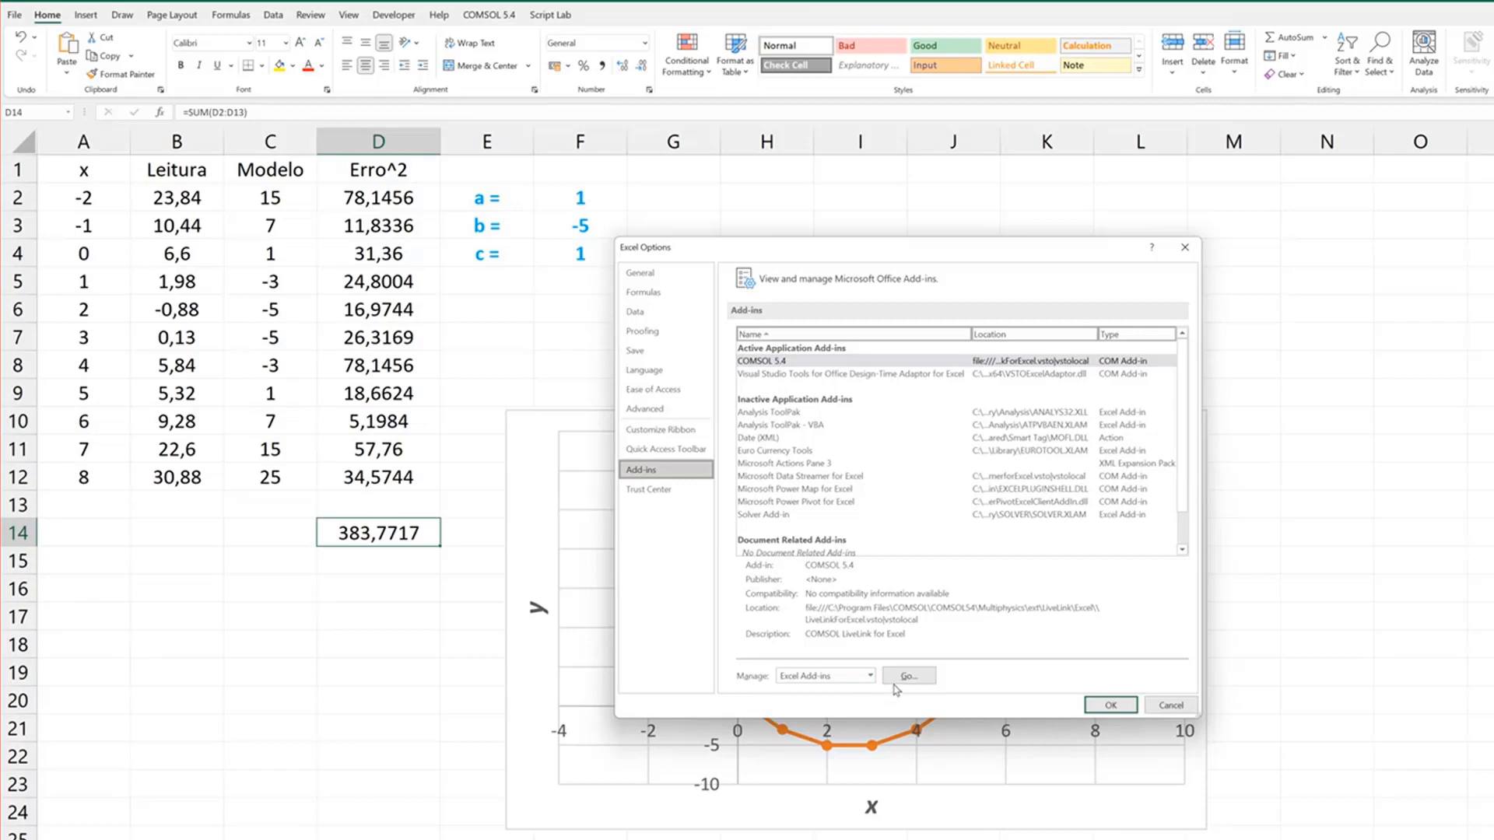
pyautogui.click(869, 676)
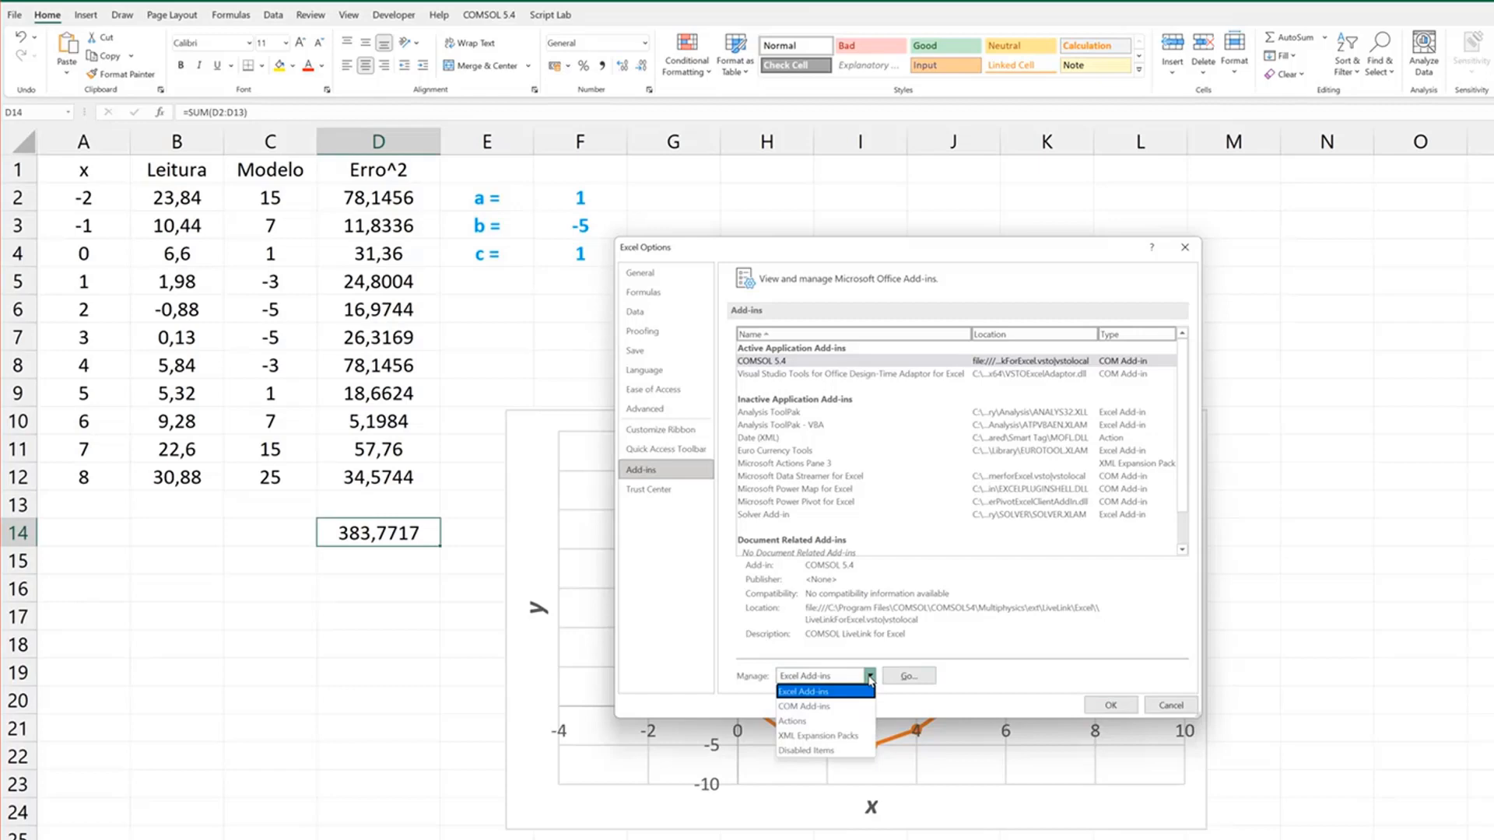
pyautogui.click(869, 681)
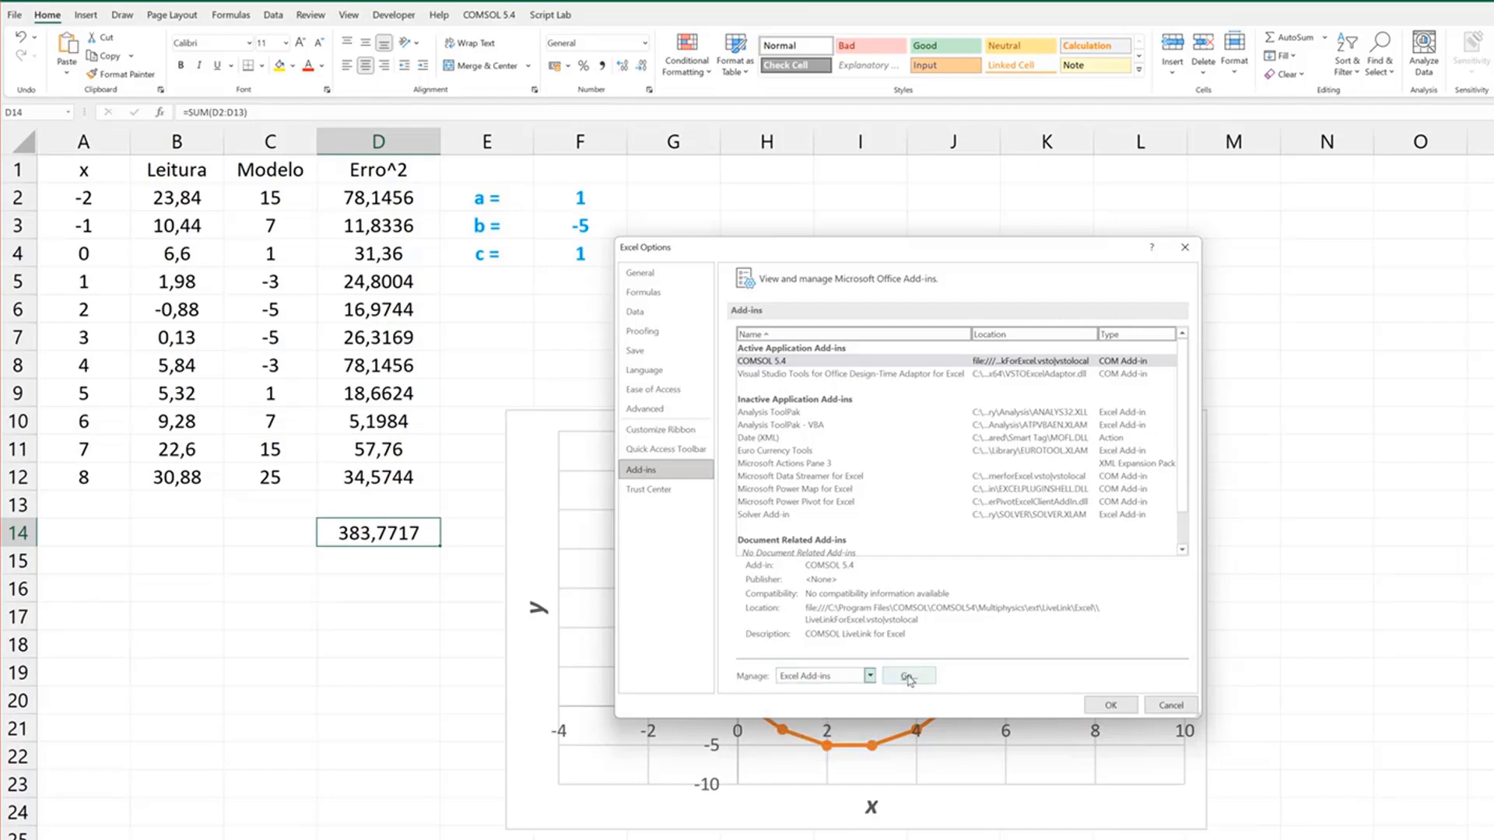
pyautogui.click(907, 676)
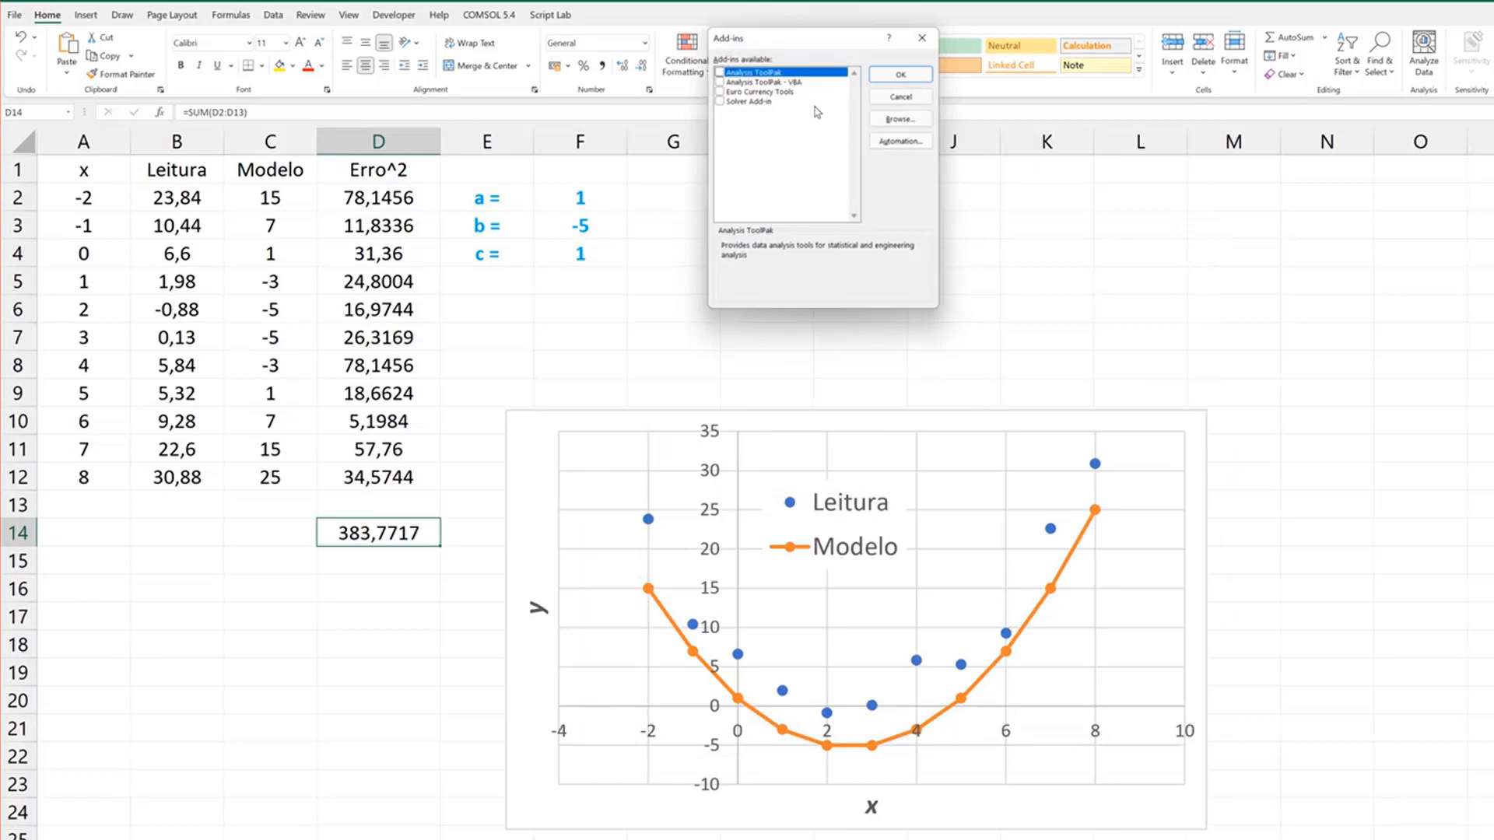
pyautogui.click(720, 102)
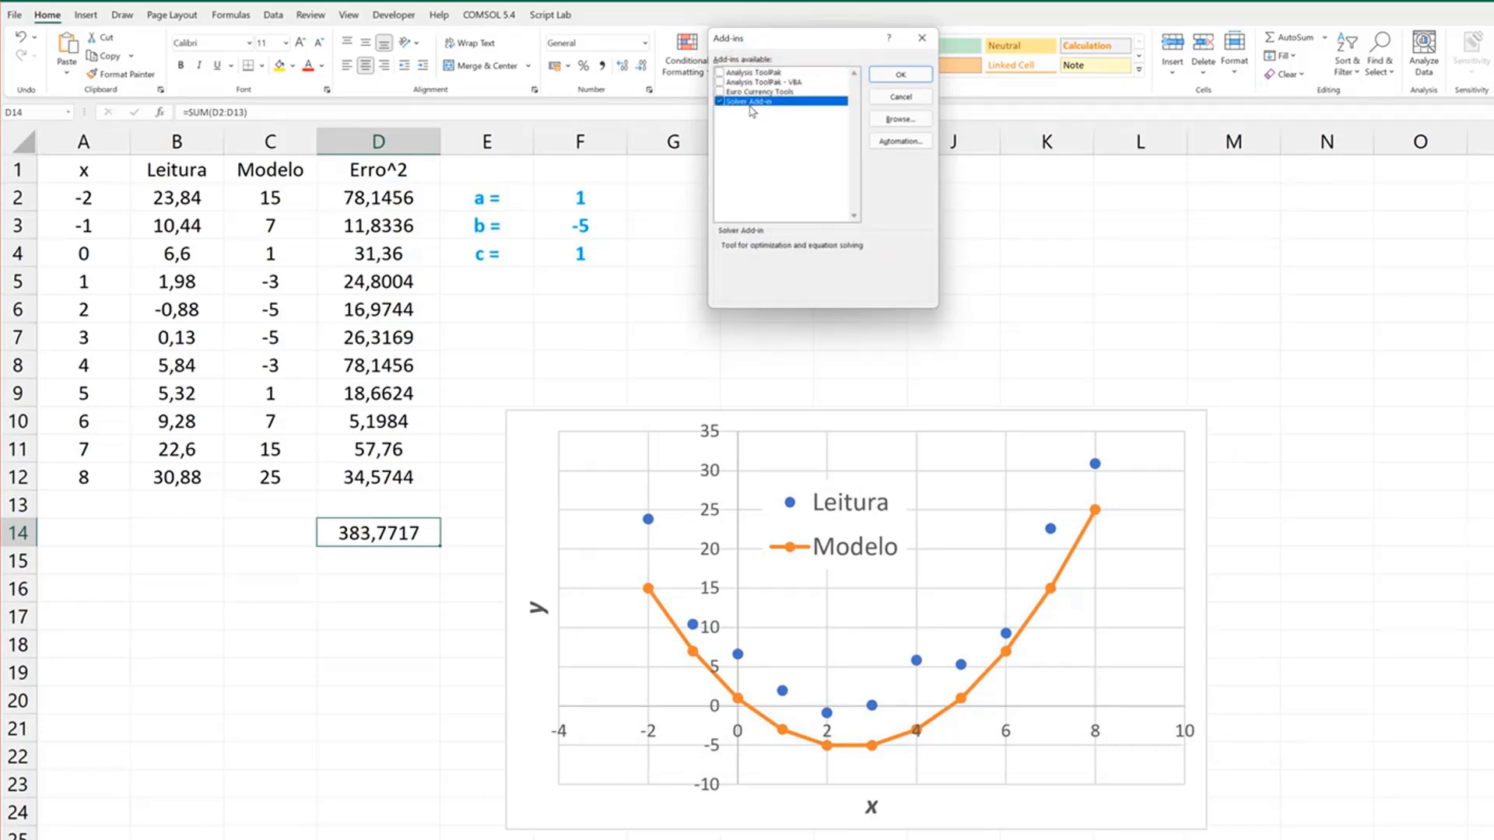
pyautogui.click(900, 74)
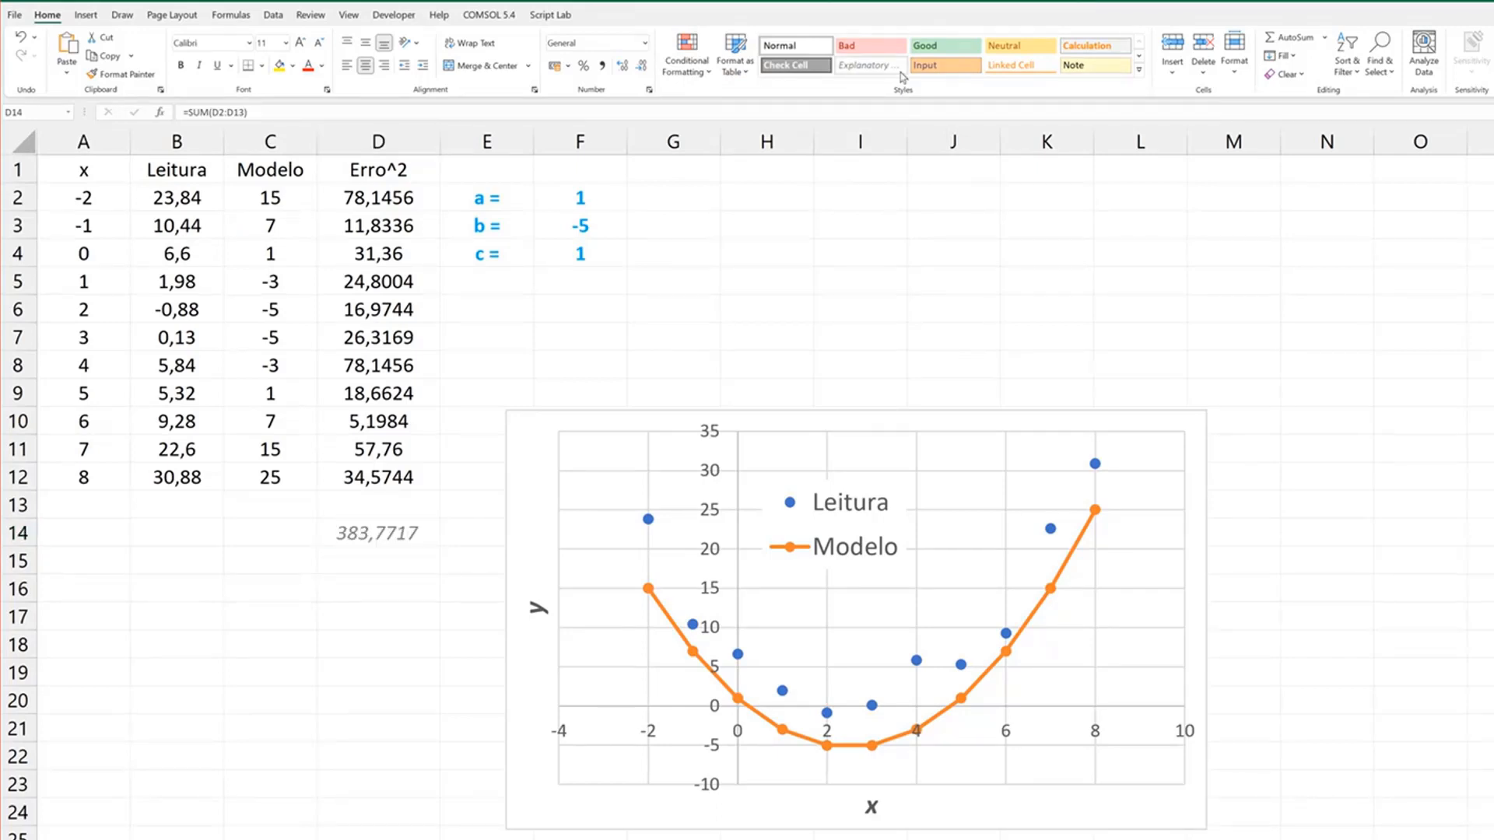
# - Open Solver and set it to minimise the squared-error sum in D14 as the objective
pyautogui.click(273, 17)
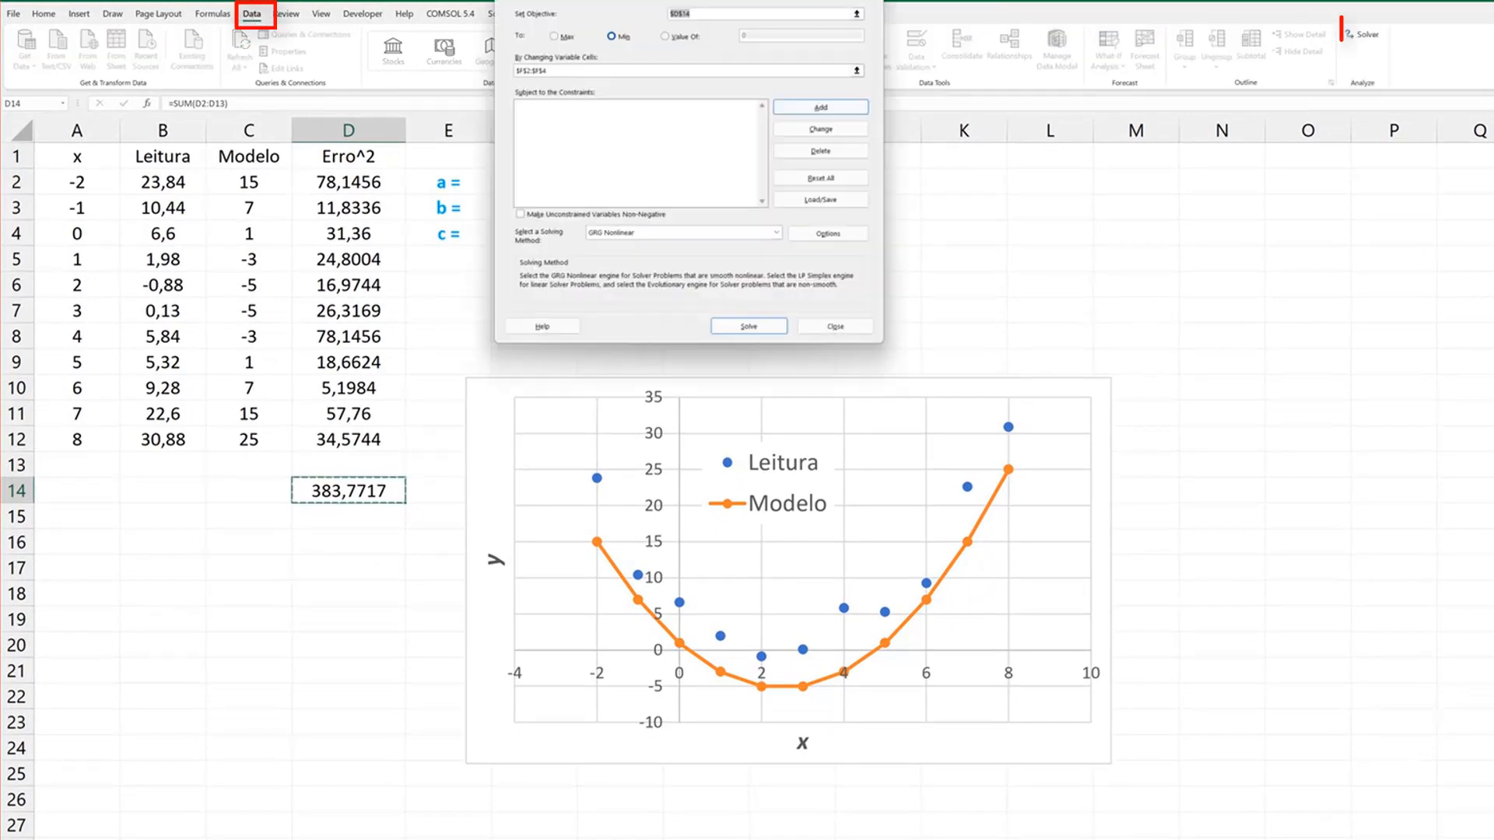
pyautogui.moveTo(820, 3); pyautogui.dragTo(987, 206)
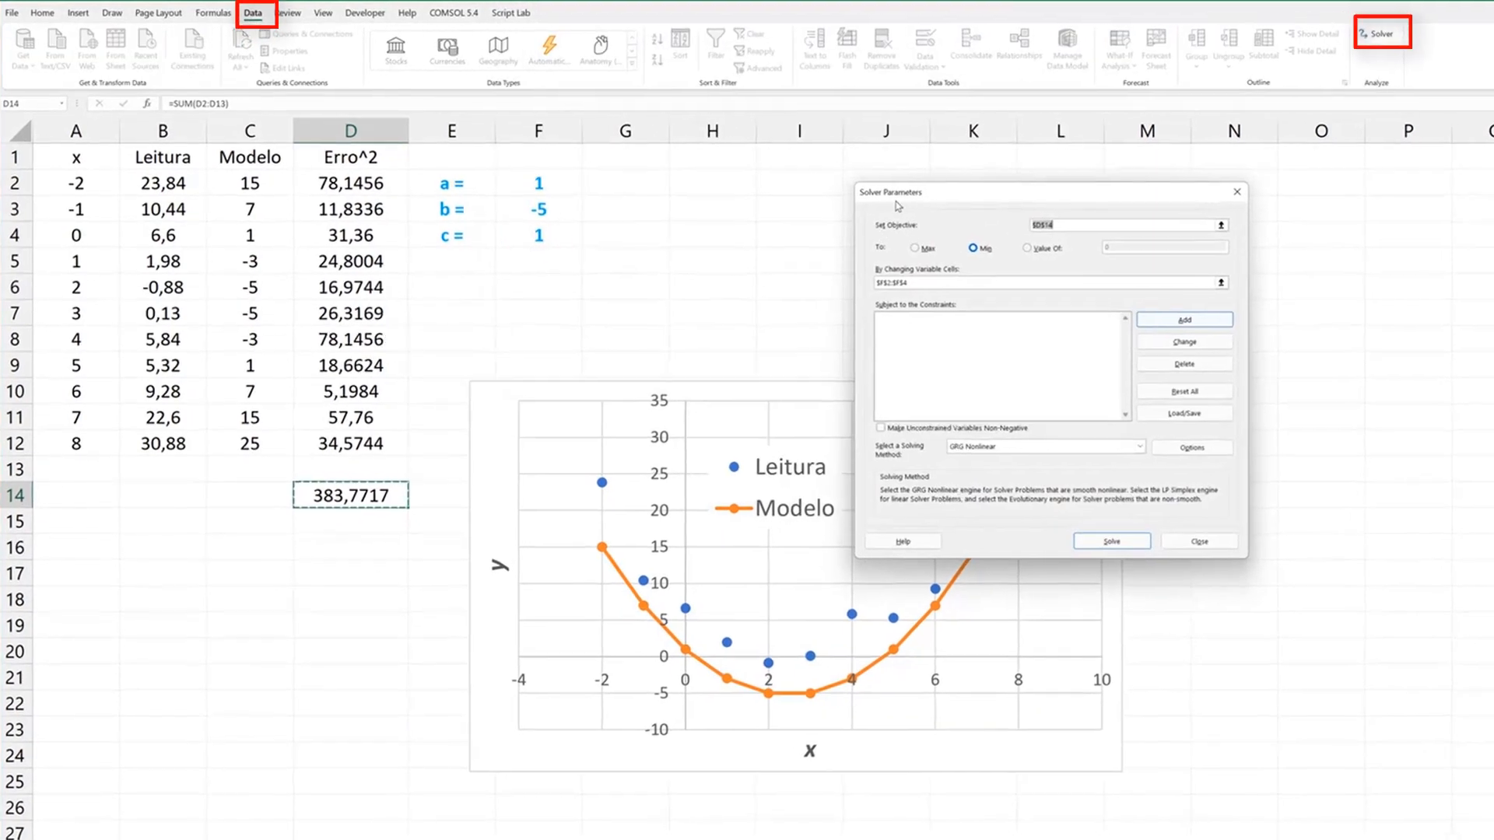
pyautogui.click(977, 249)
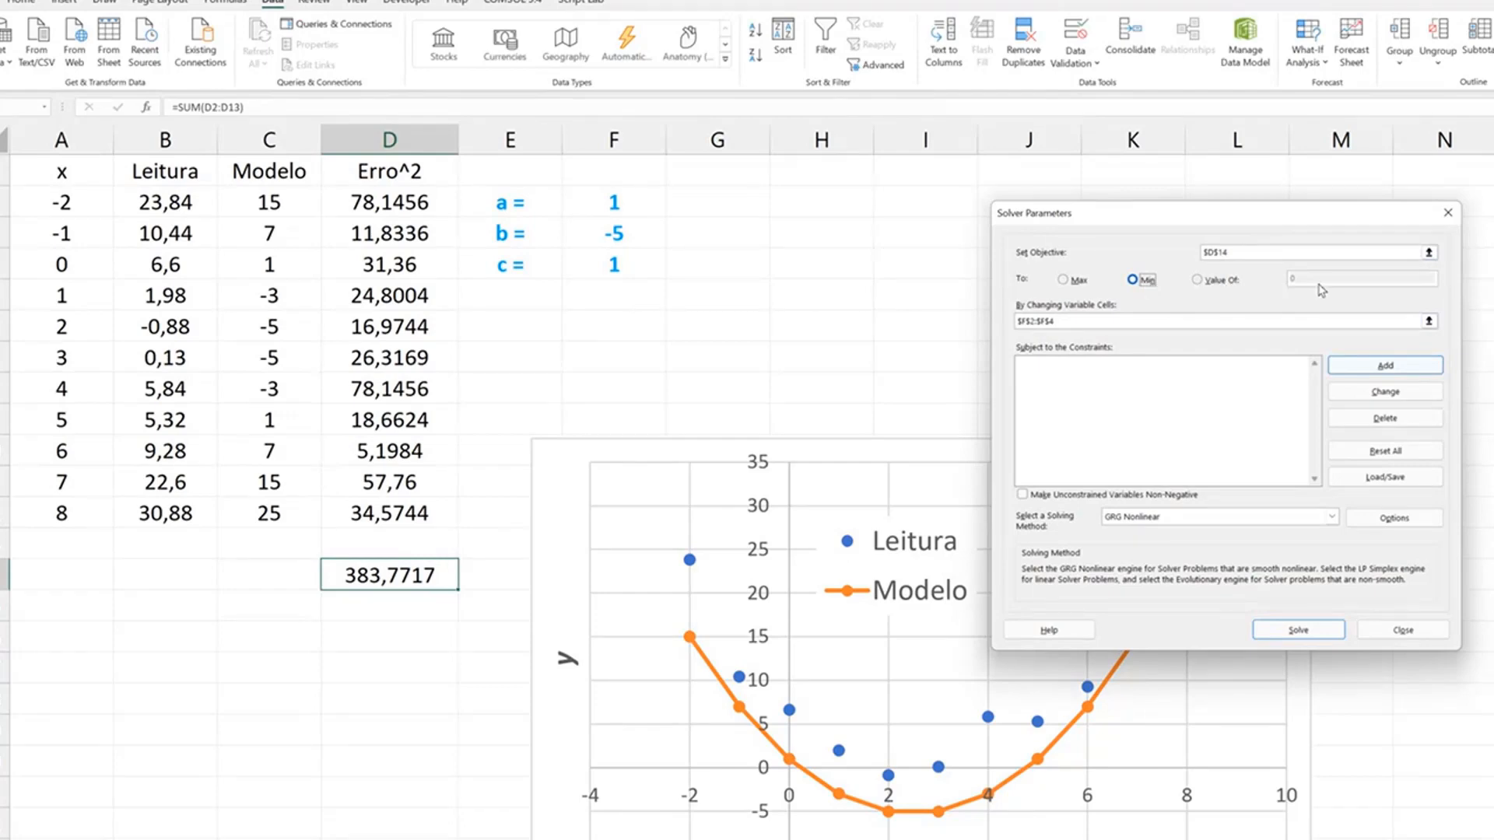
pyautogui.click(1428, 252)
pyautogui.click(434, 574)
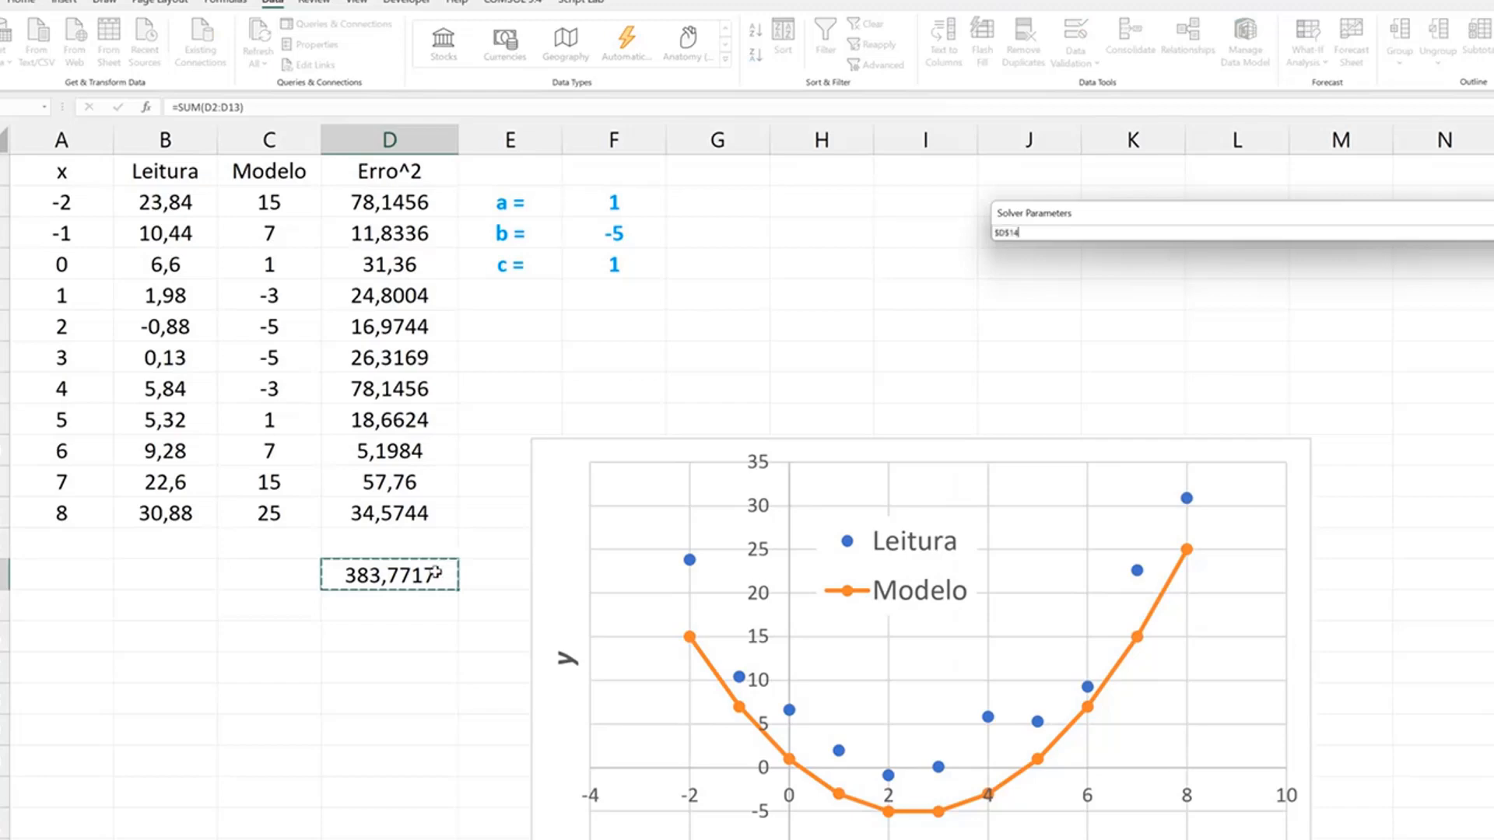
pyautogui.press('Return')
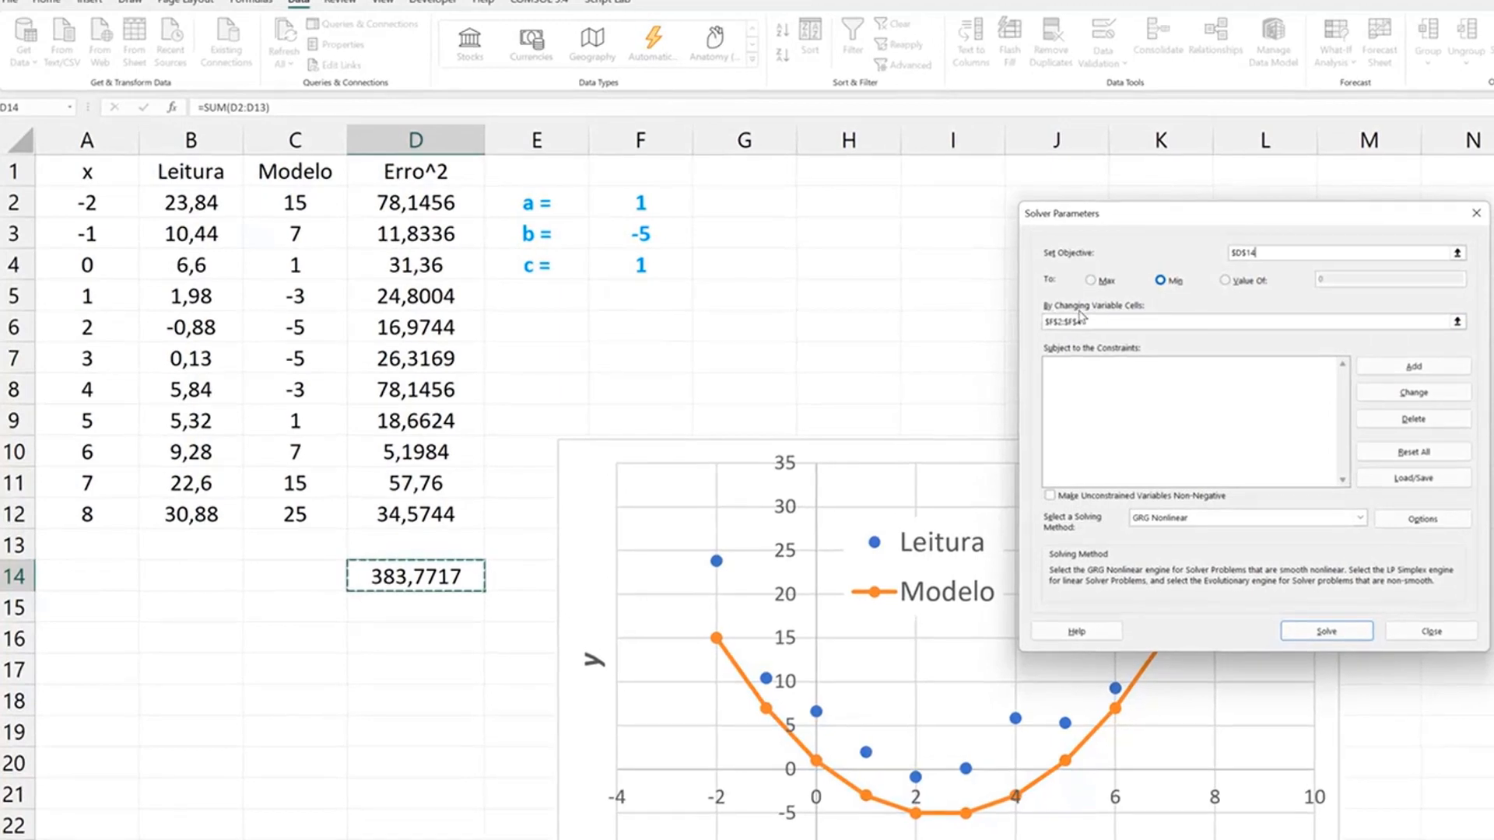
# - Set the coefficient cells F2:F4 as the variable cells for Solver to change
pyautogui.click(1457, 325)
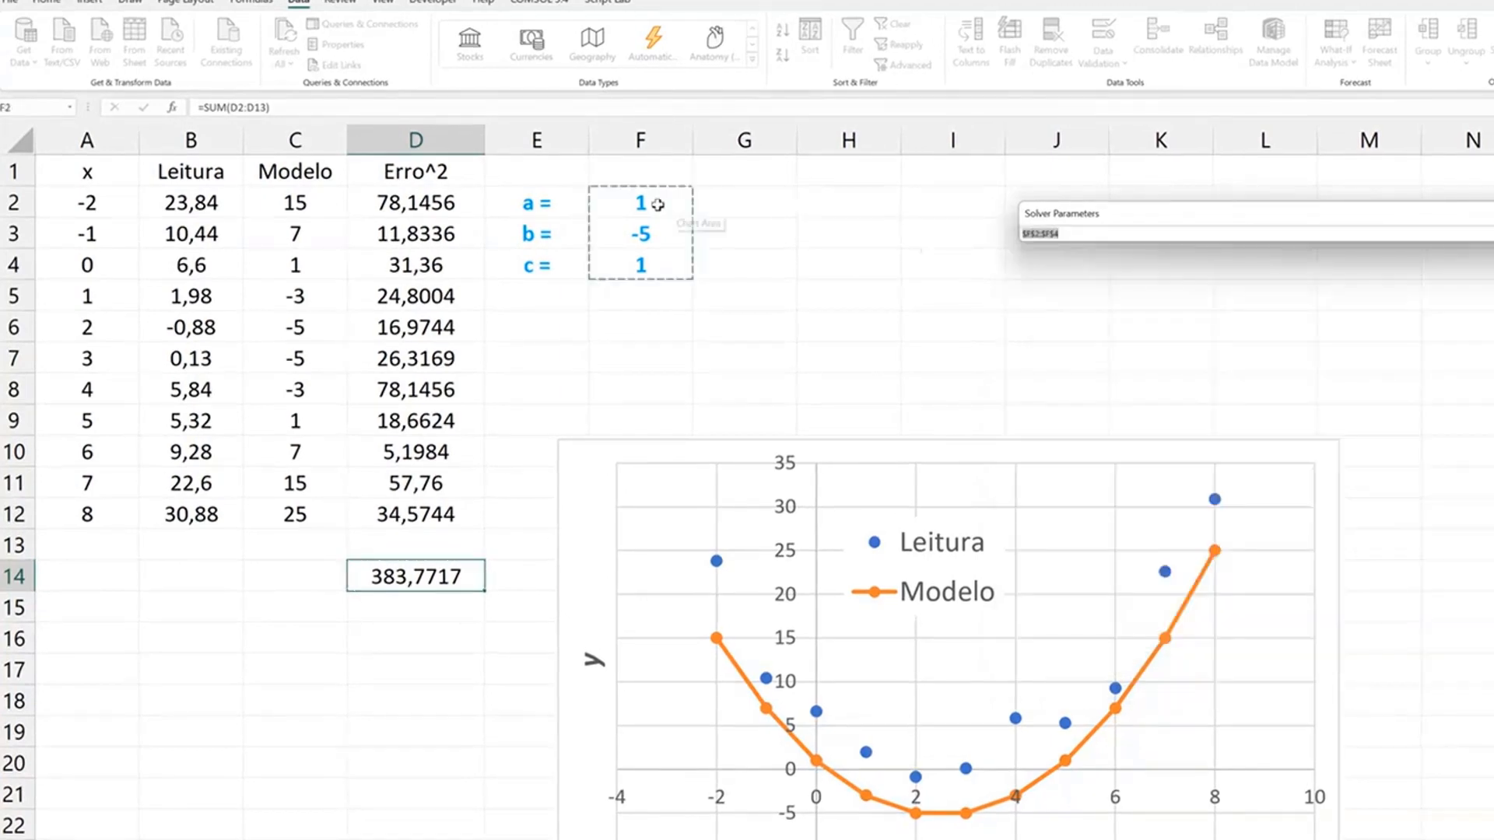
pyautogui.moveTo(656, 204); pyautogui.dragTo(662, 266)
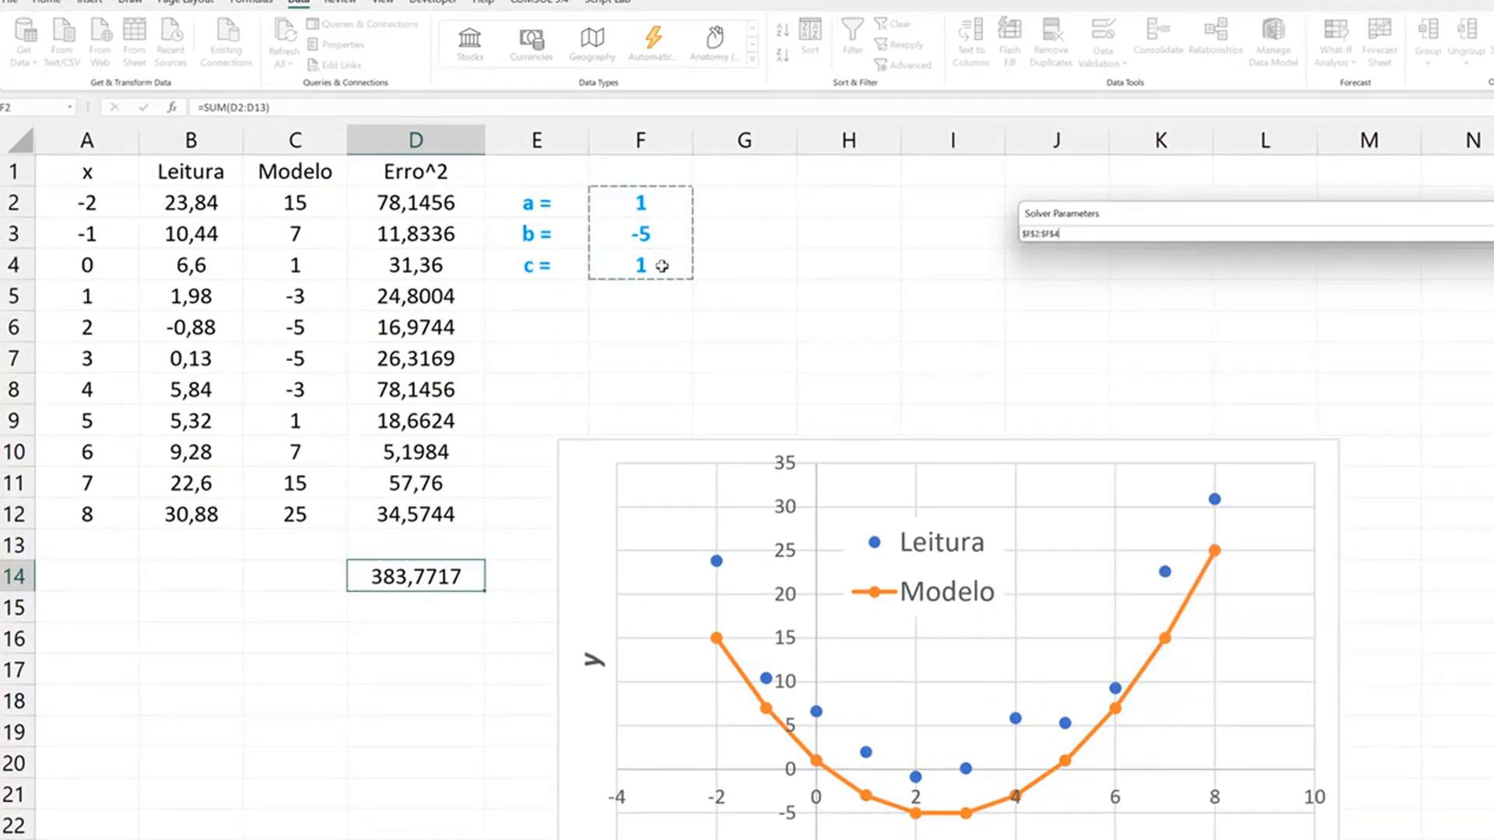
pyautogui.press('Return')
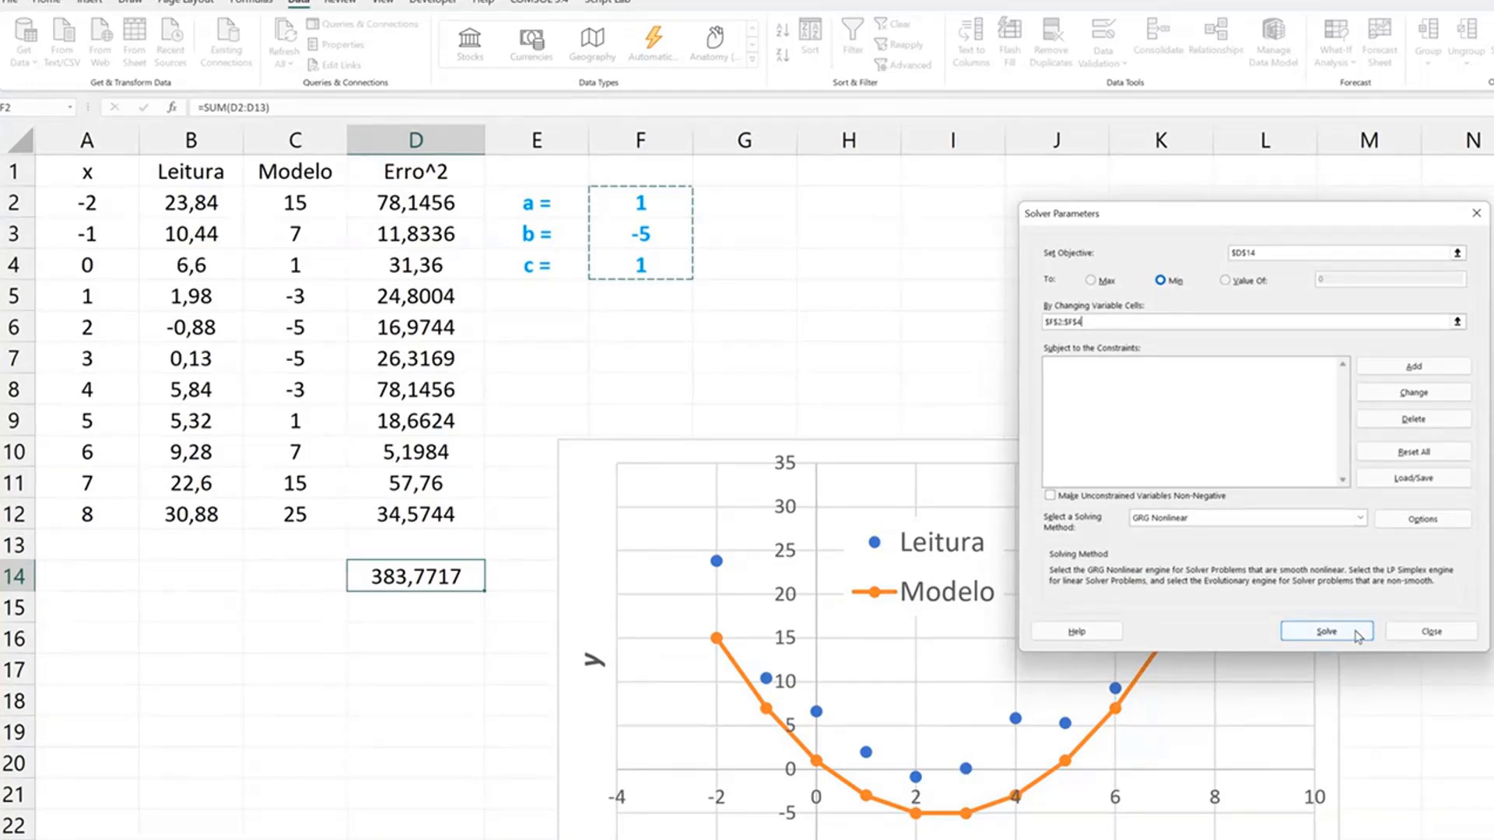
# - Review the available solving methods, keeping GRG Nonlinear selected and the non-negative constraint on unconstrained variables off
pyautogui.click(1360, 517)
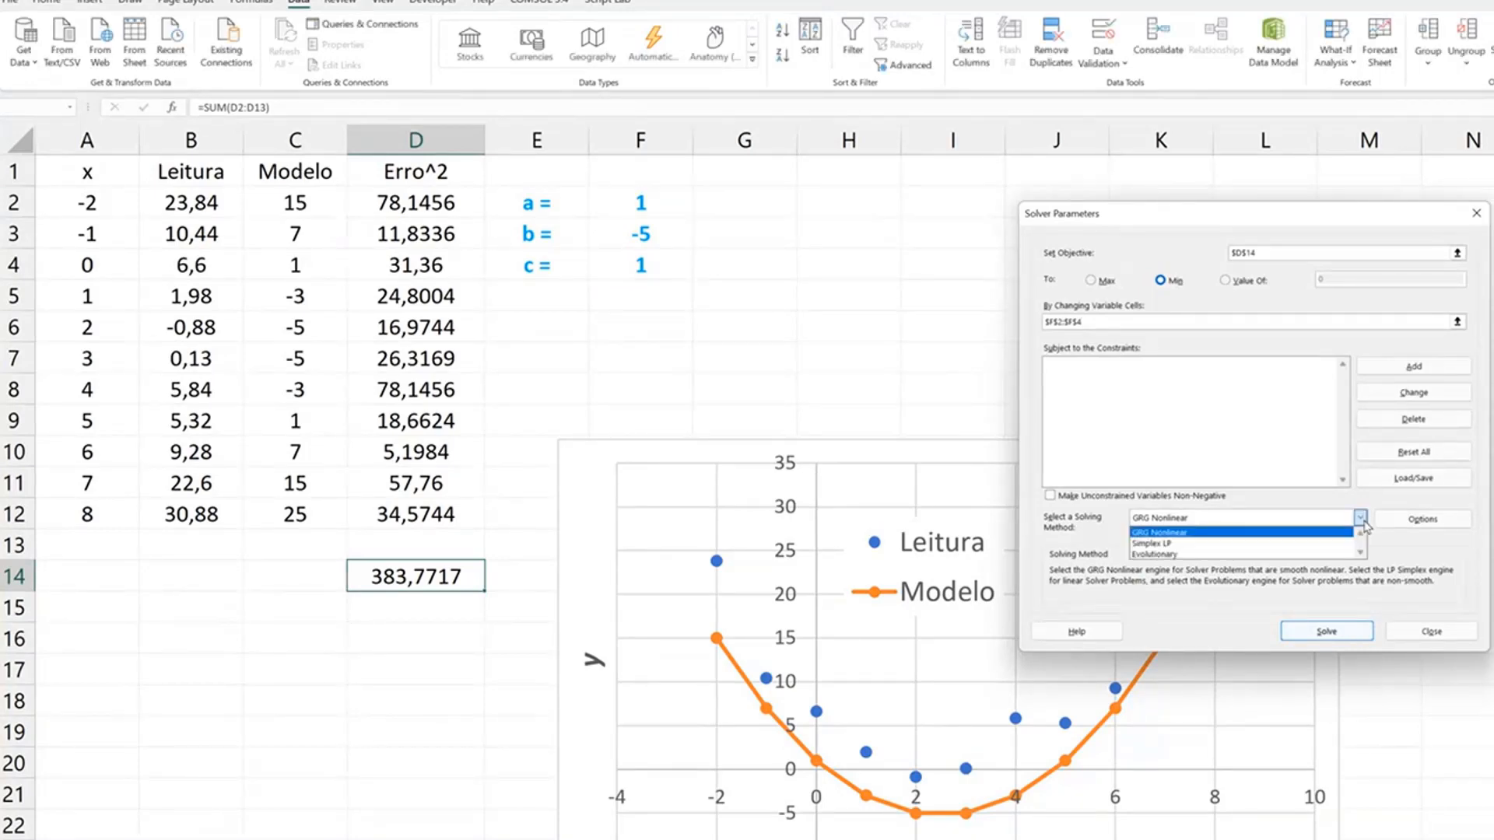
pyautogui.click(1244, 496)
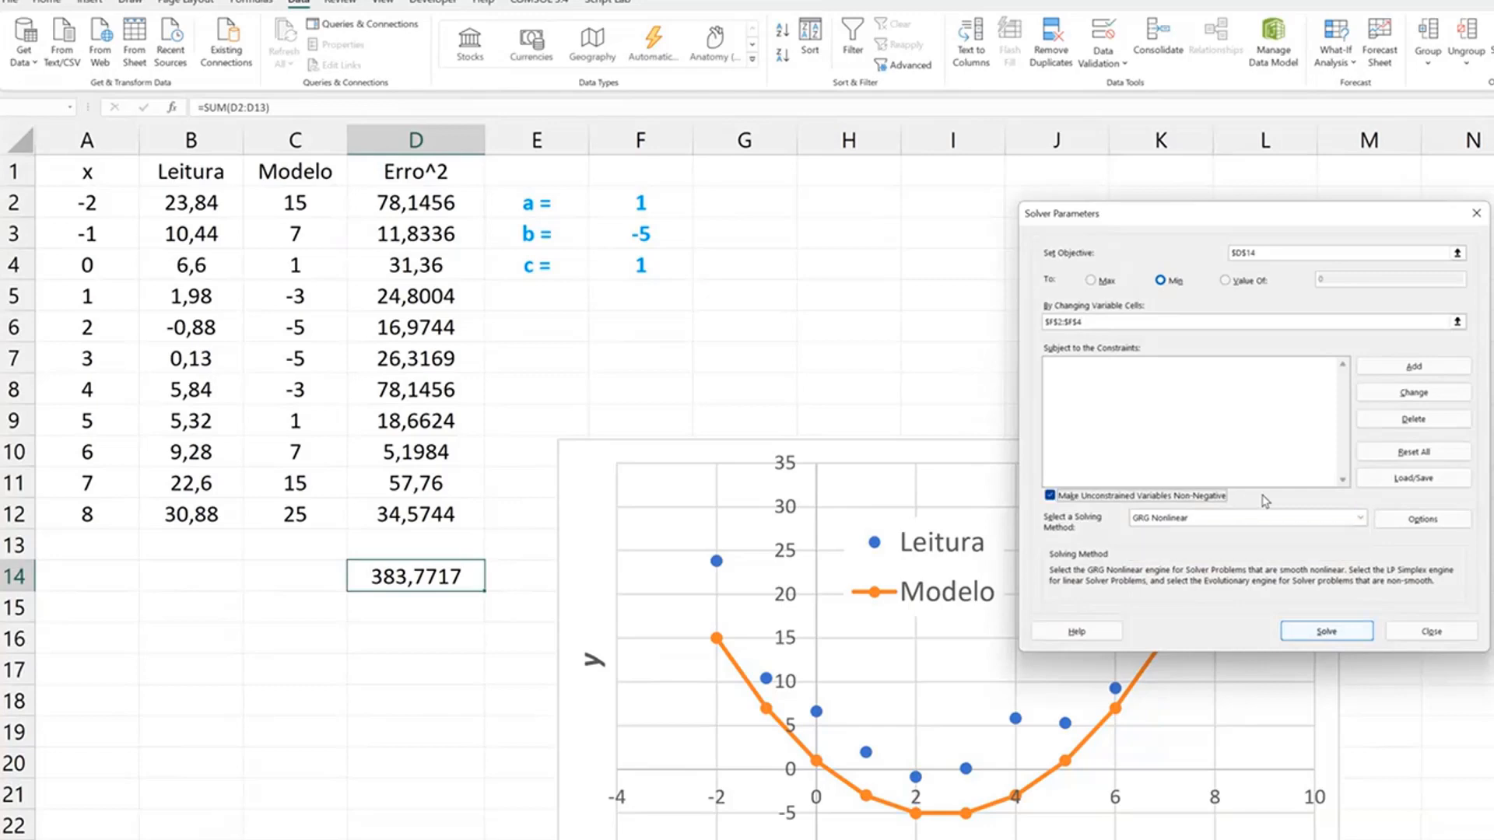
pyautogui.click(1051, 496)
pyautogui.click(1270, 519)
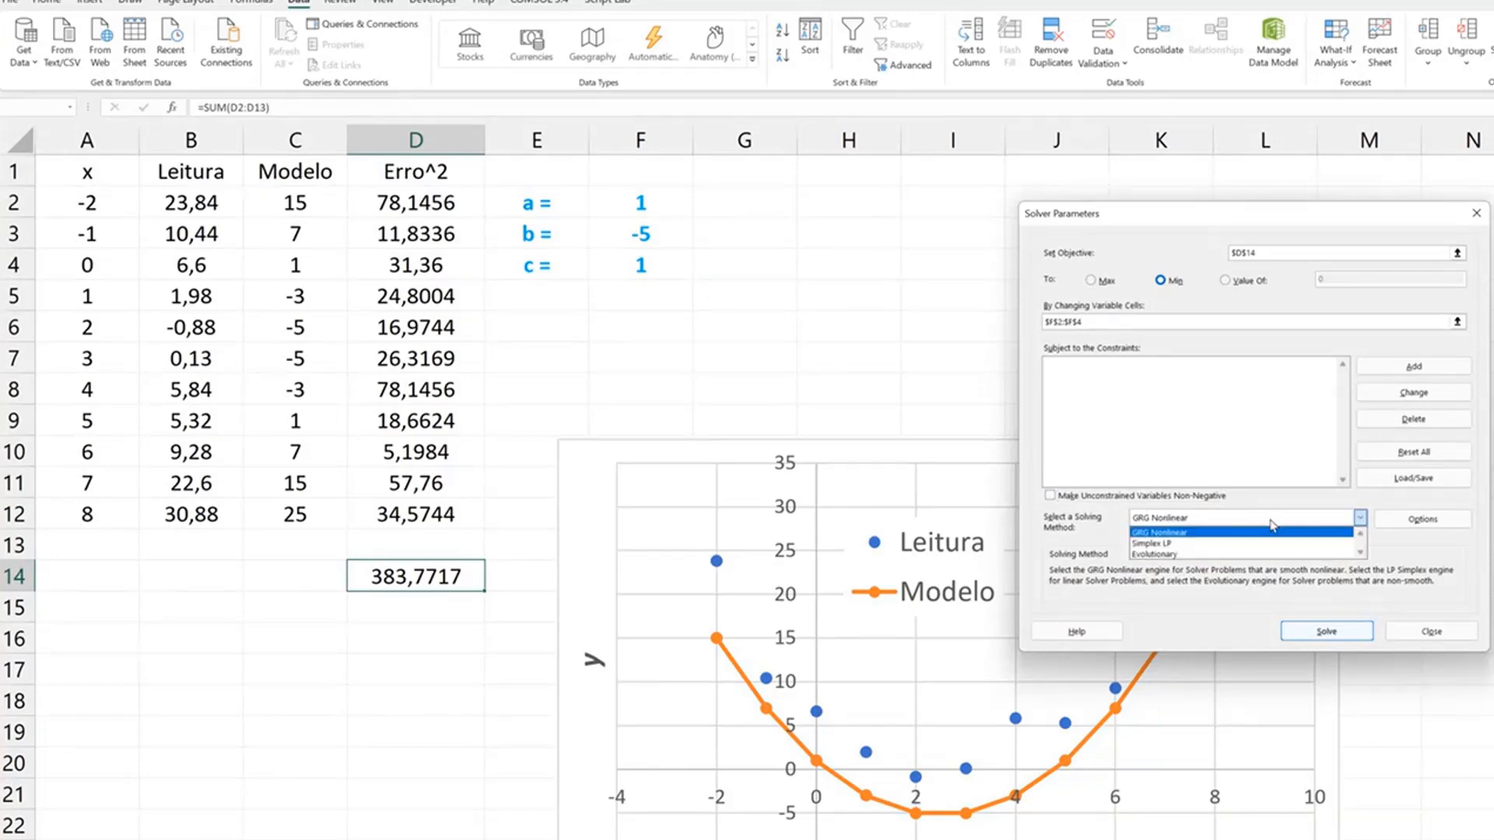
pyautogui.click(1311, 500)
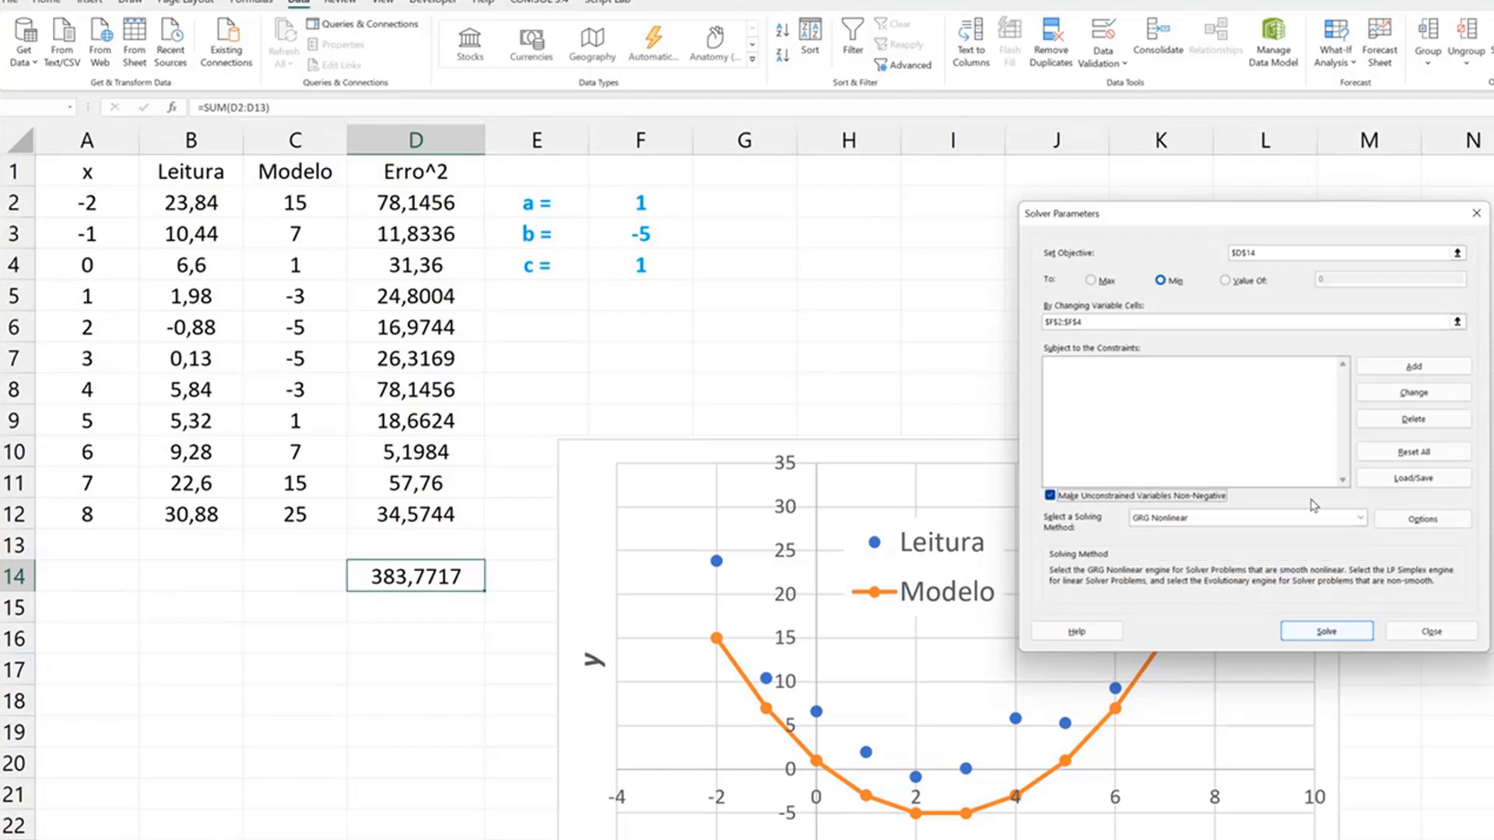
pyautogui.click(1091, 494)
# - Run Solver, keep its solution and select the fitted coefficients in F2:F4
pyautogui.click(1339, 629)
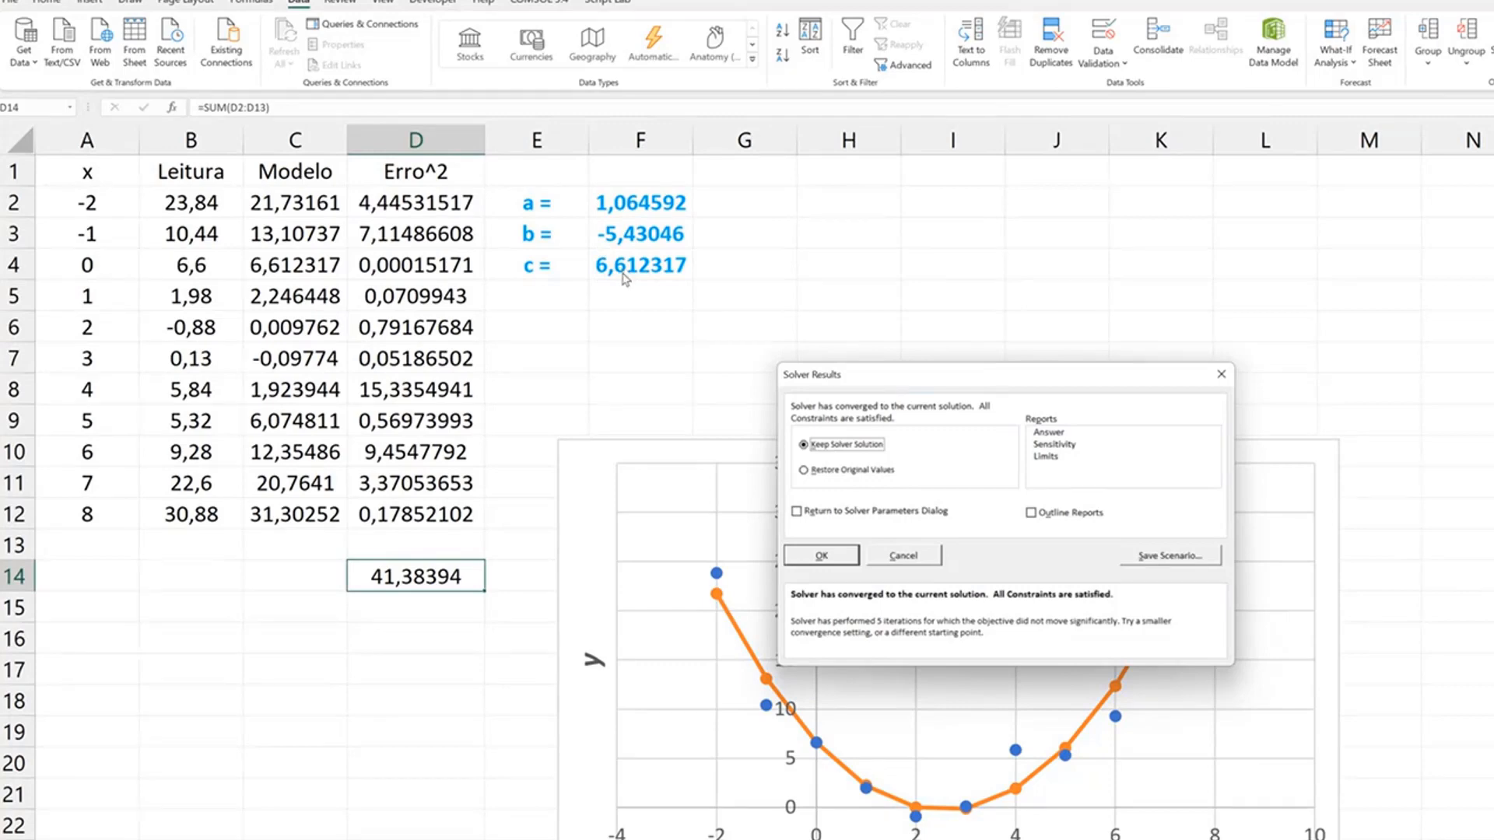
pyautogui.moveTo(895, 376); pyautogui.dragTo(1120, 196)
pyautogui.click(1047, 373)
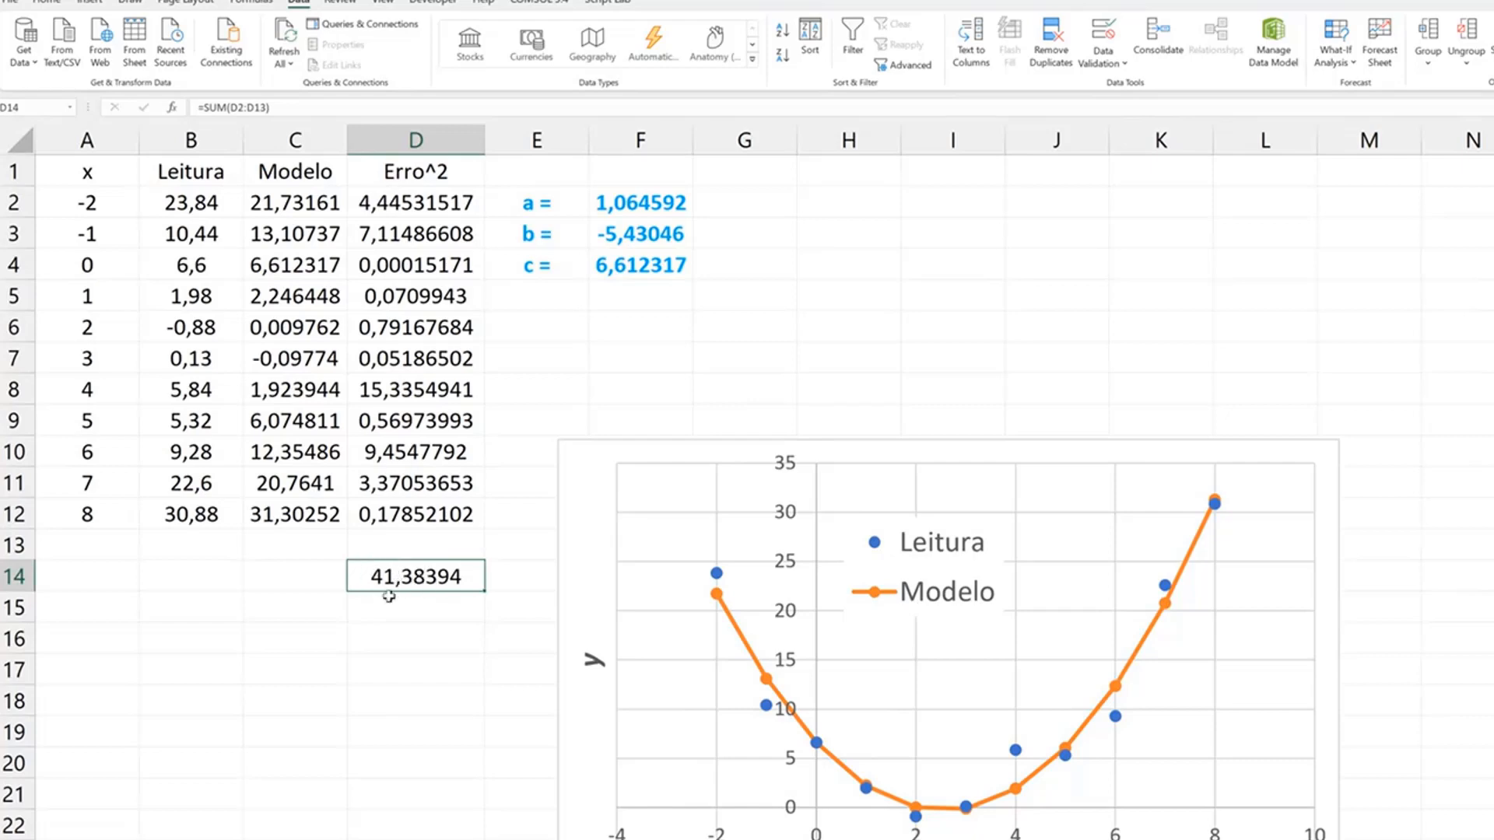
pyautogui.moveTo(647, 201); pyautogui.dragTo(642, 265)
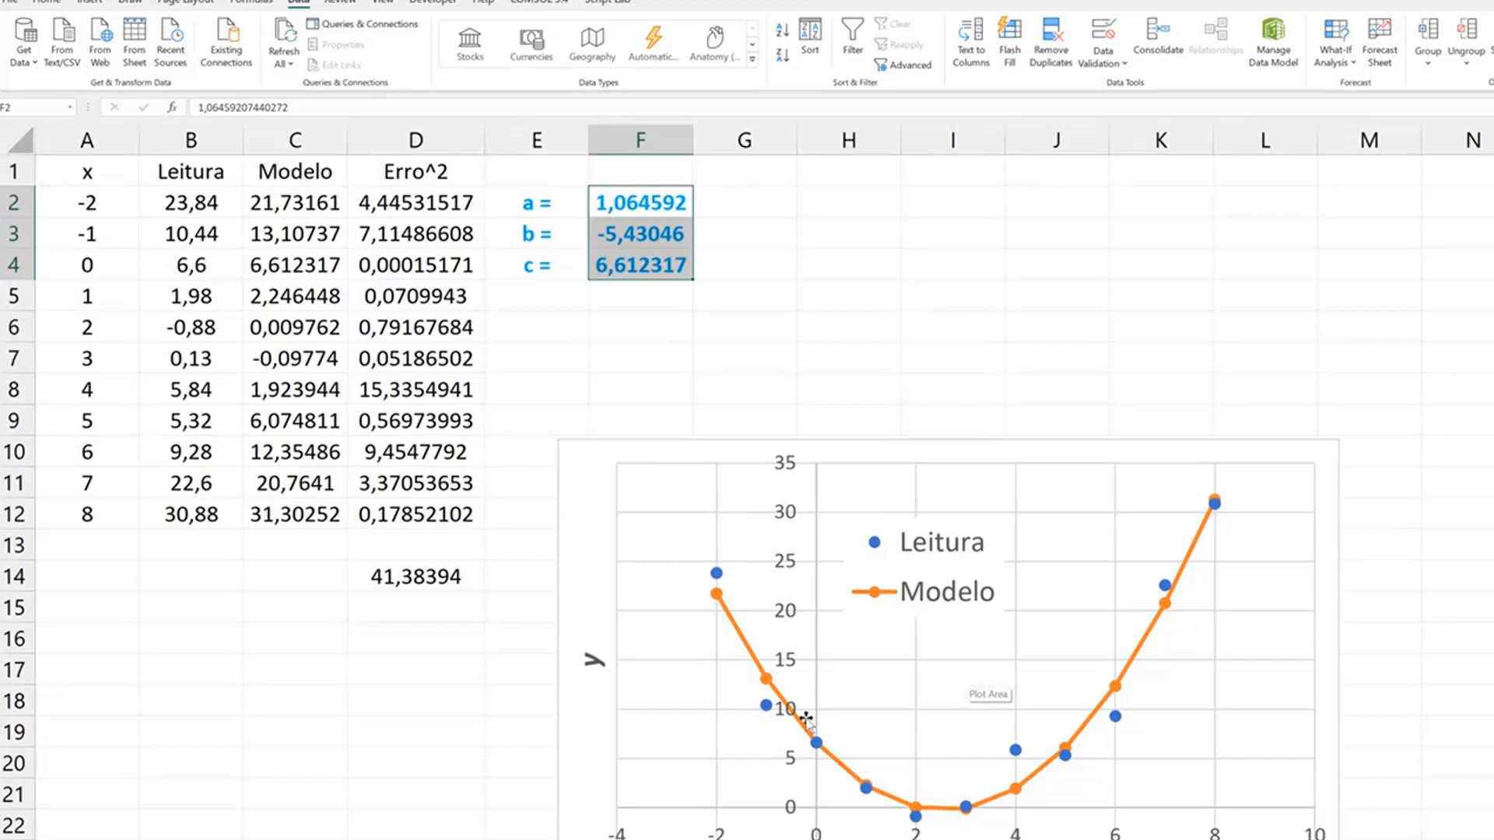
# - Add a second-order polynomial trendline with its equation to the Leitura series and place the equation above the legend
pyautogui.rightClick(771, 712)
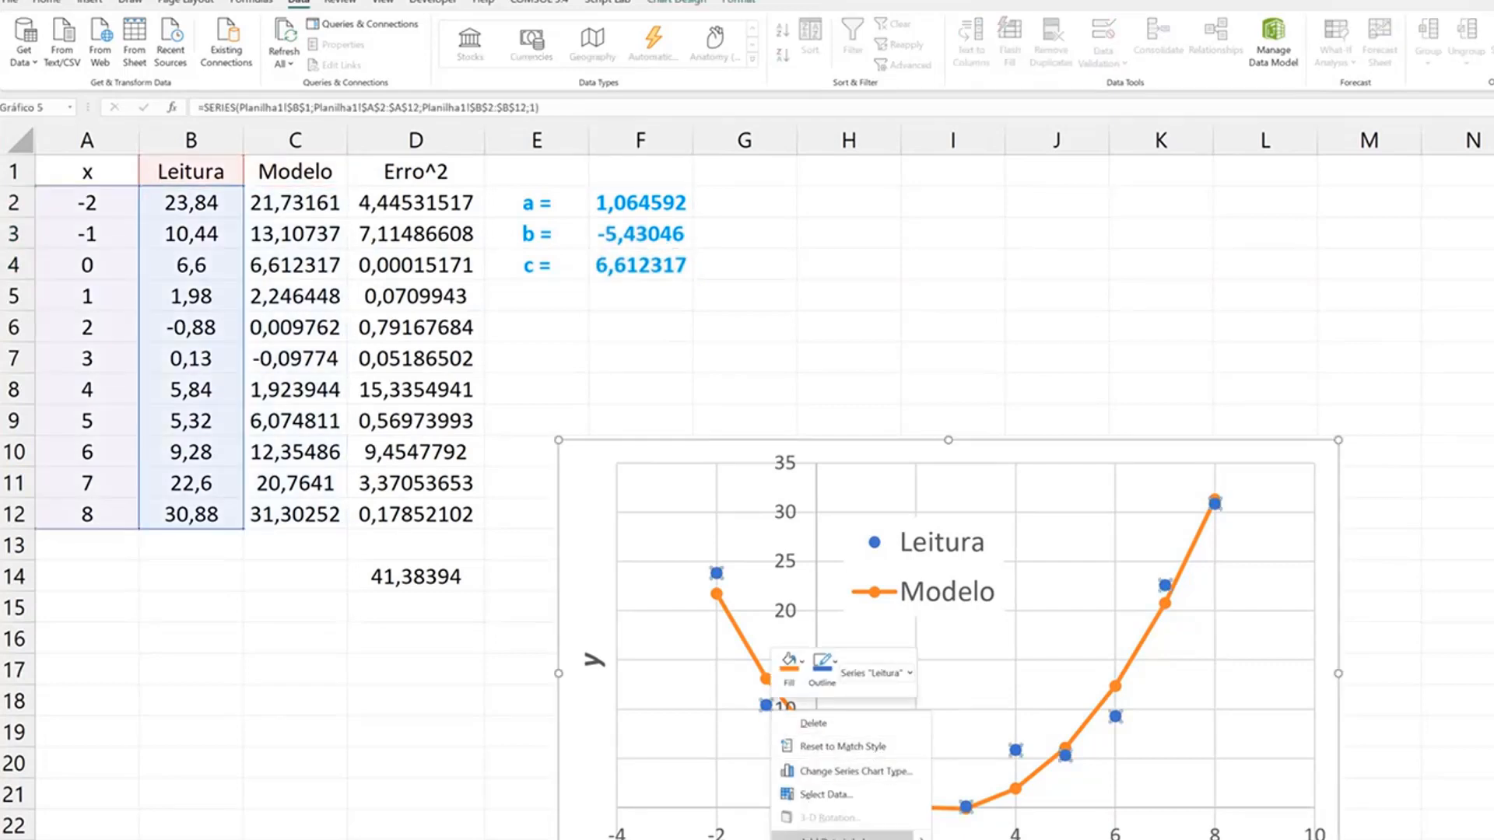
pyautogui.click(844, 839)
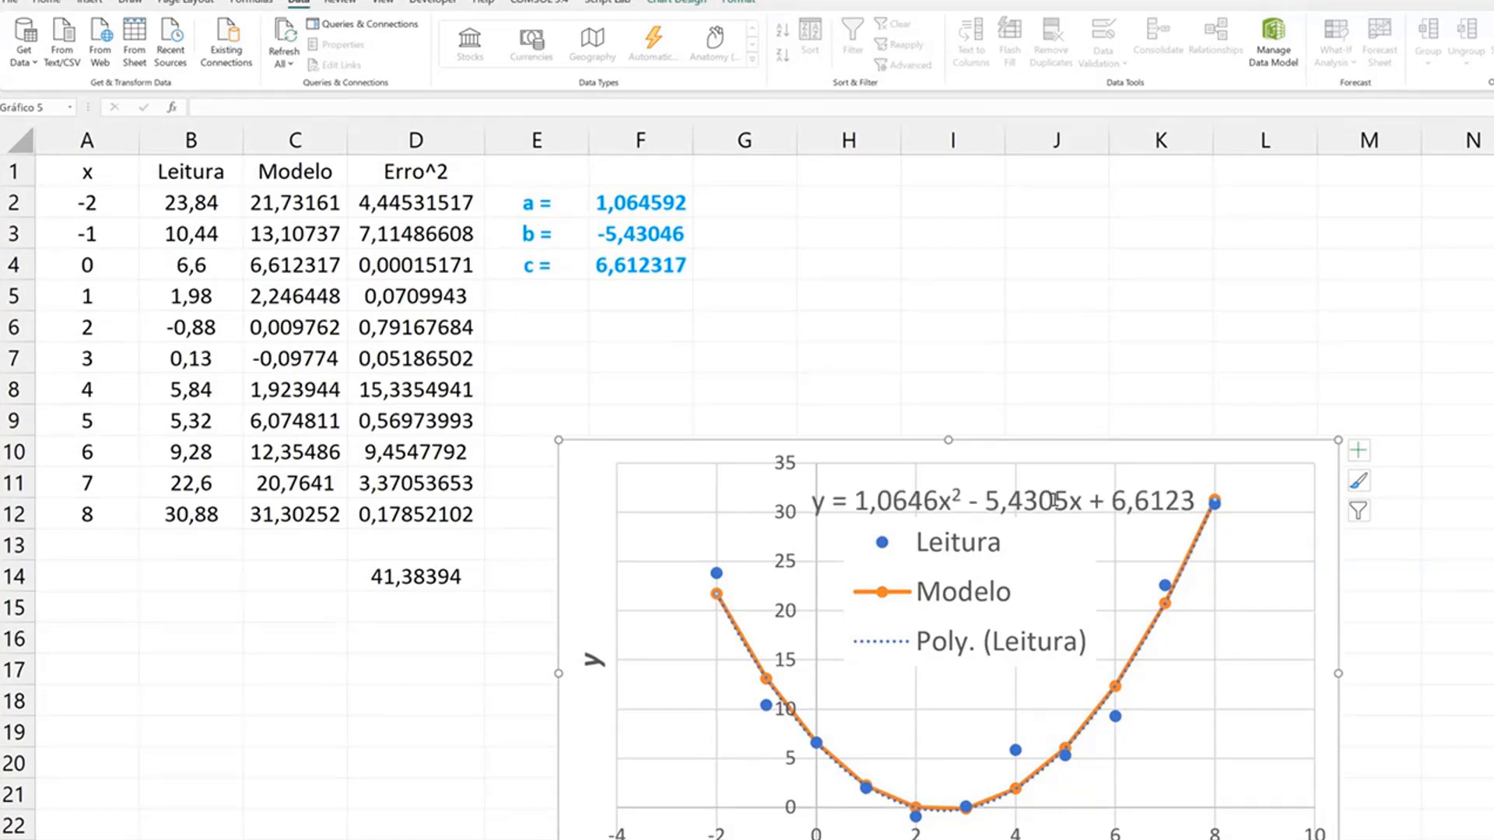
pyautogui.click(1035, 496)
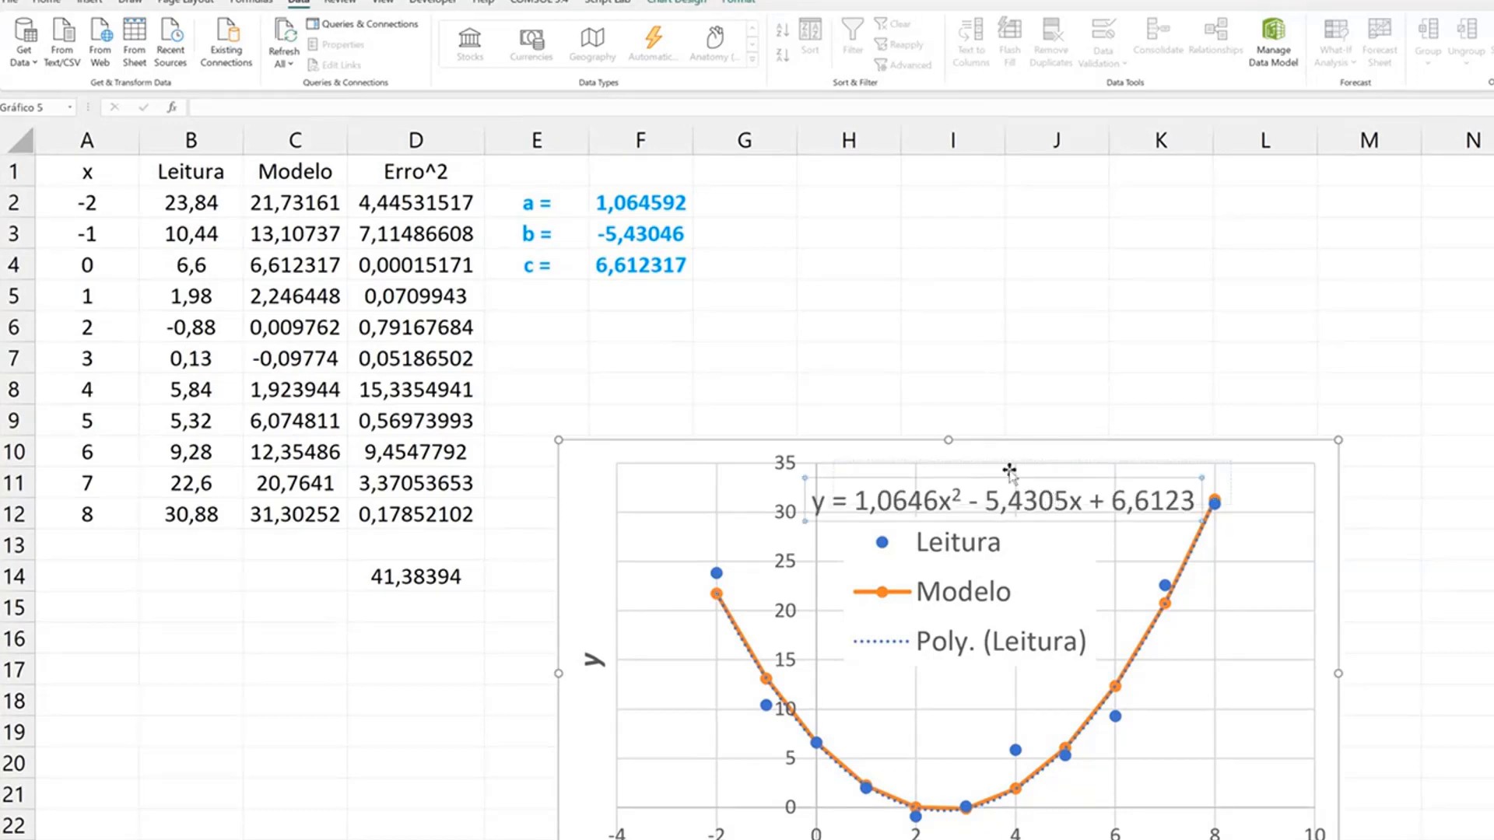
pyautogui.moveTo(1008, 471); pyautogui.dragTo(1036, 457)
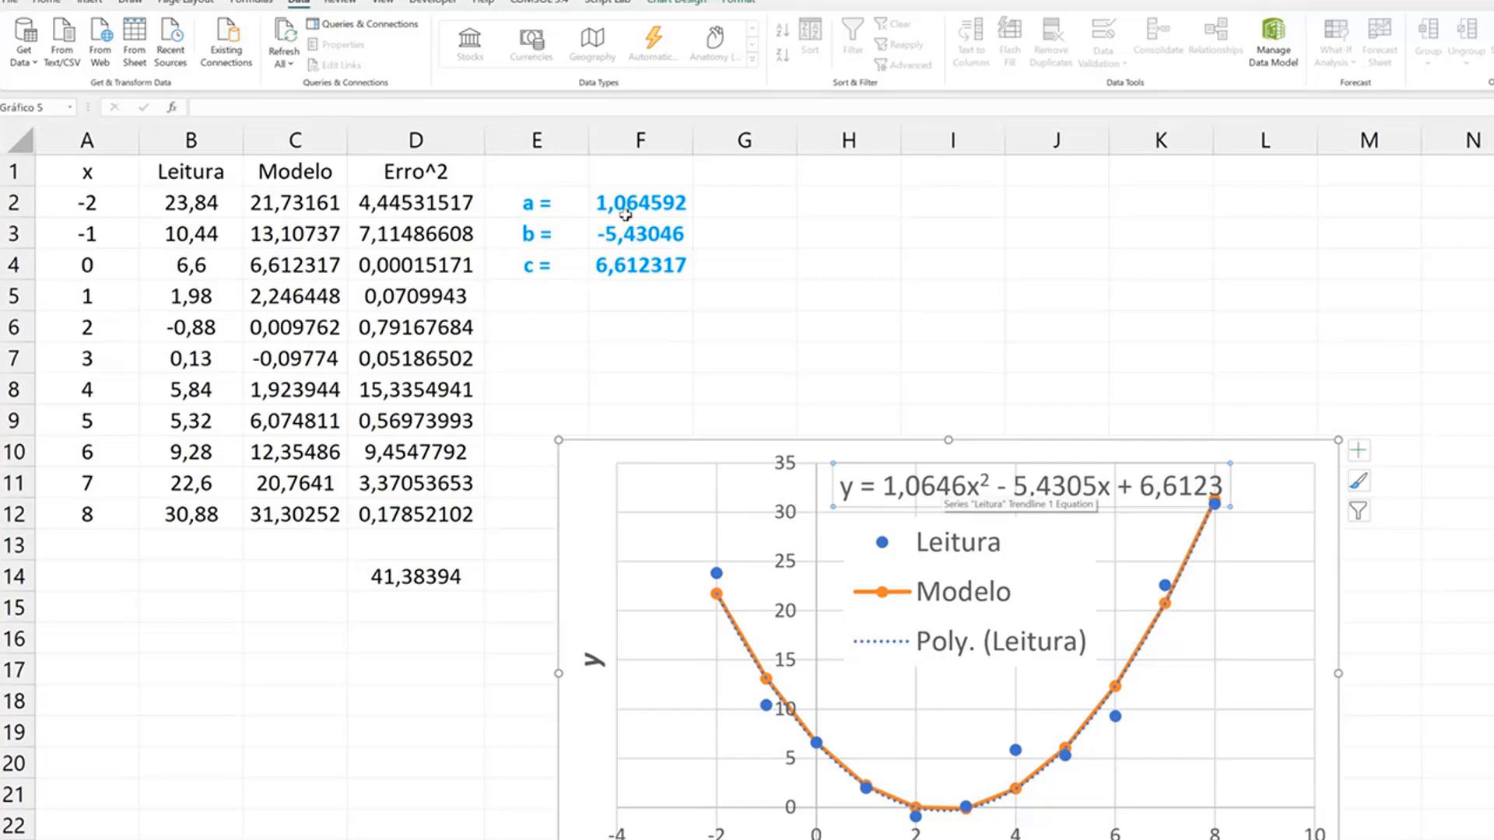
pyautogui.click(1006, 274)
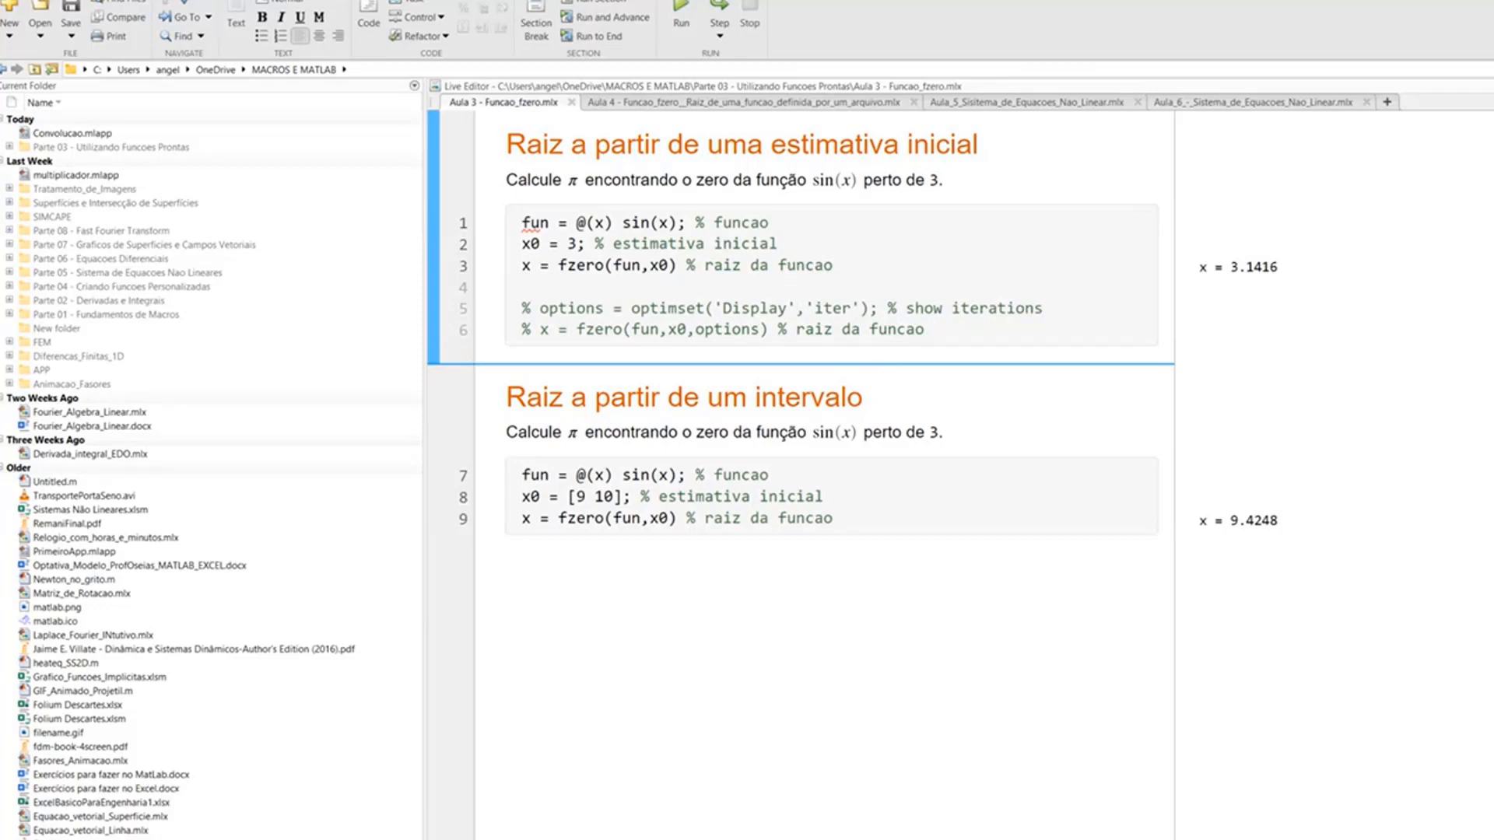
# - In MATLAB, maximise the Live Editor, enlarge its text and change the first section's function to x.*sin(x)
pyautogui.hotkey('ctrl', 'shift', 'm')
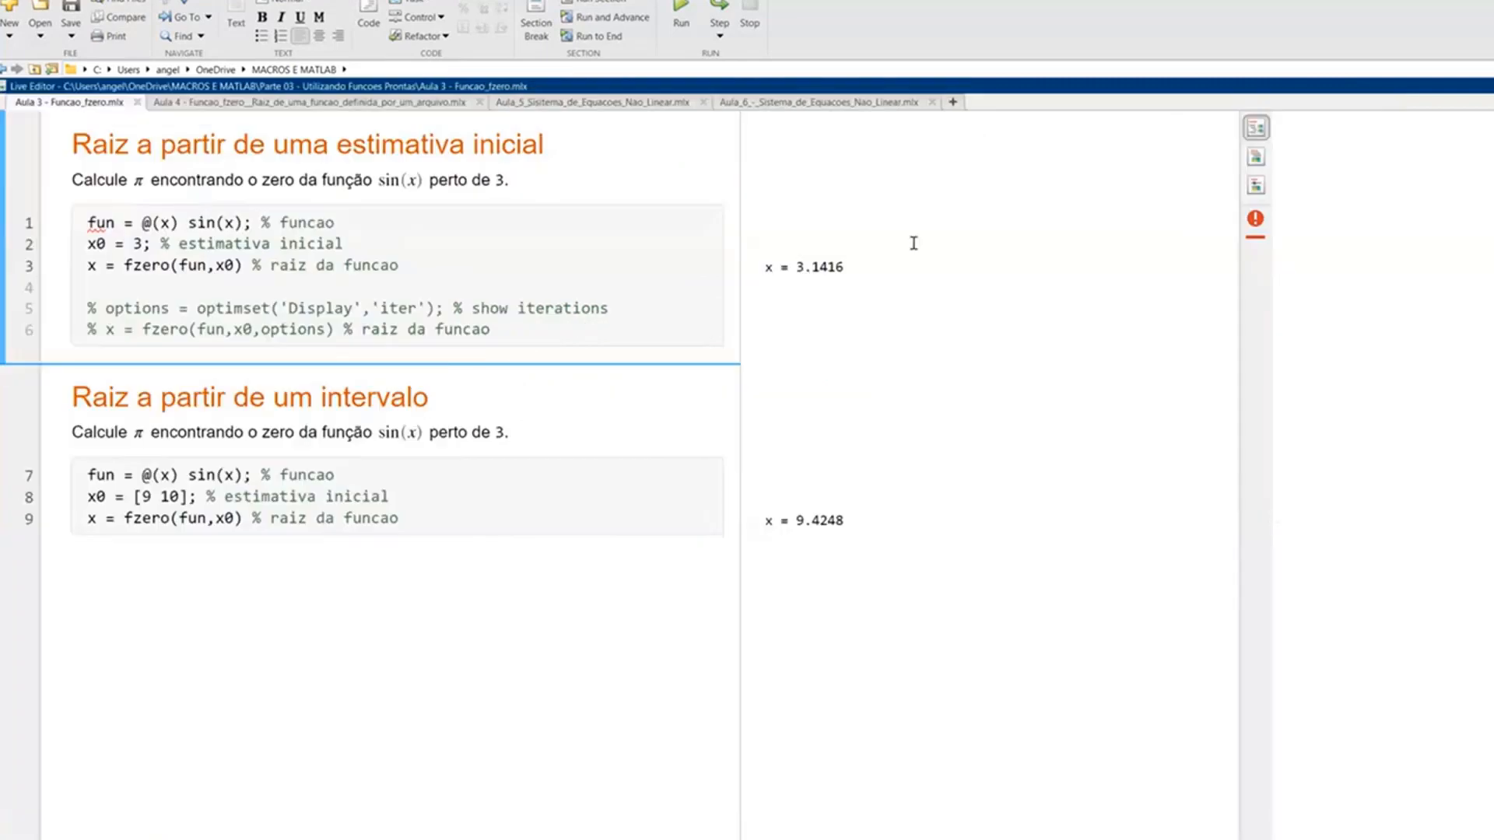
pyautogui.scroll(3, 622, 287)
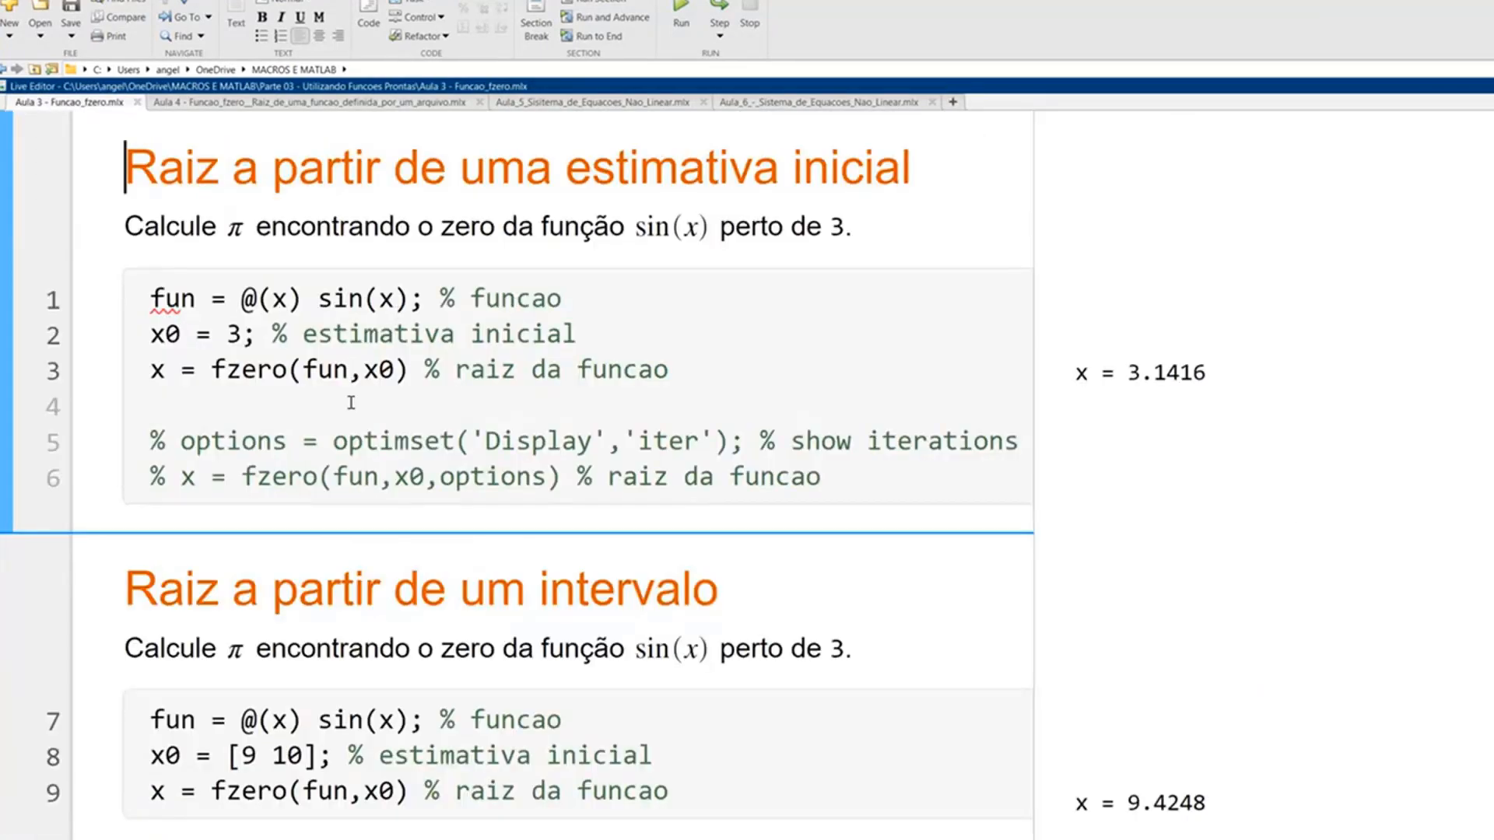
pyautogui.moveTo(319, 300); pyautogui.dragTo(403, 300)
pyautogui.moveTo(403, 300)
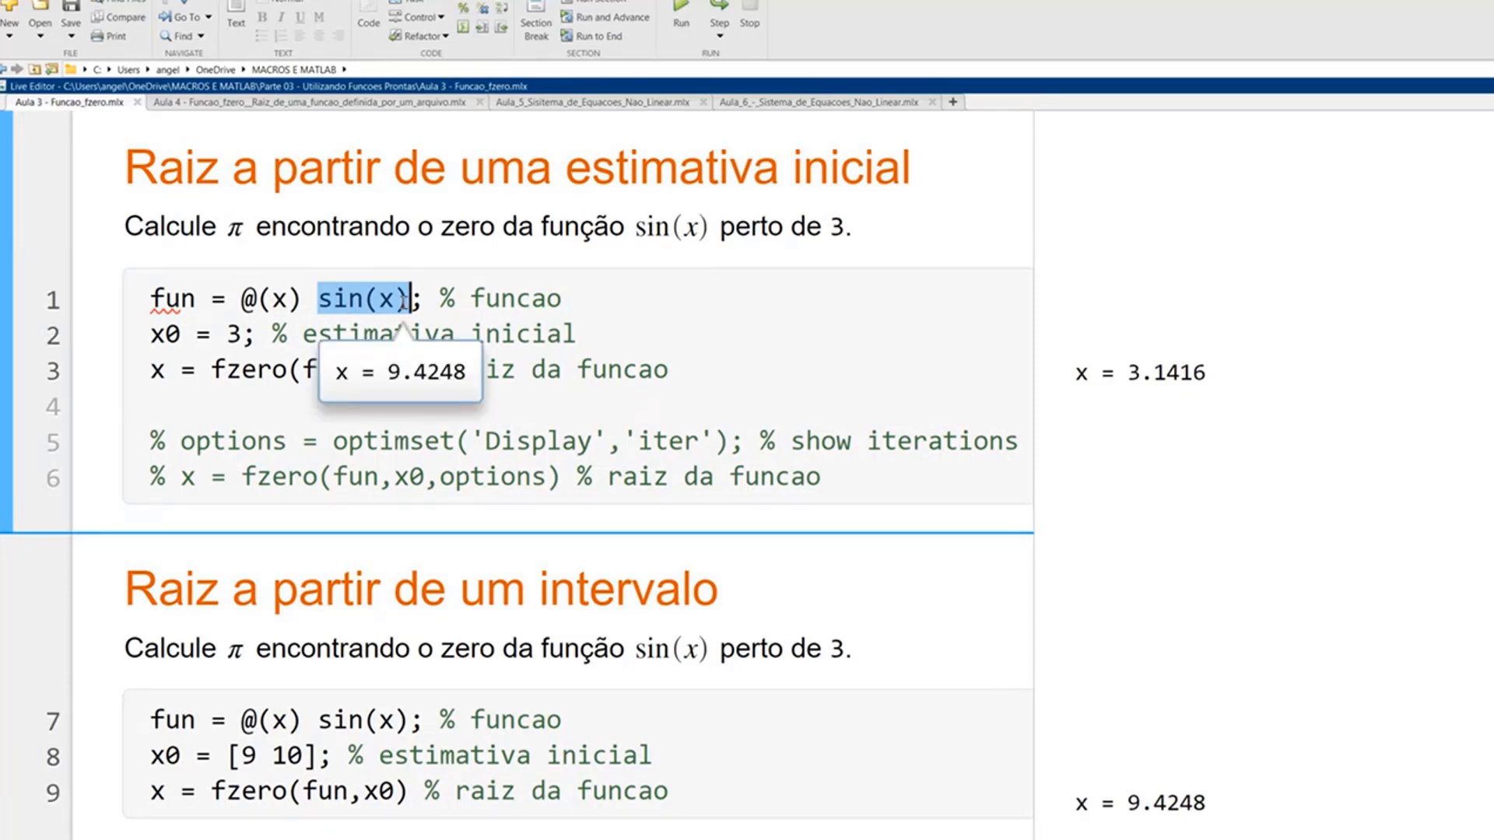
pyautogui.click(224, 298)
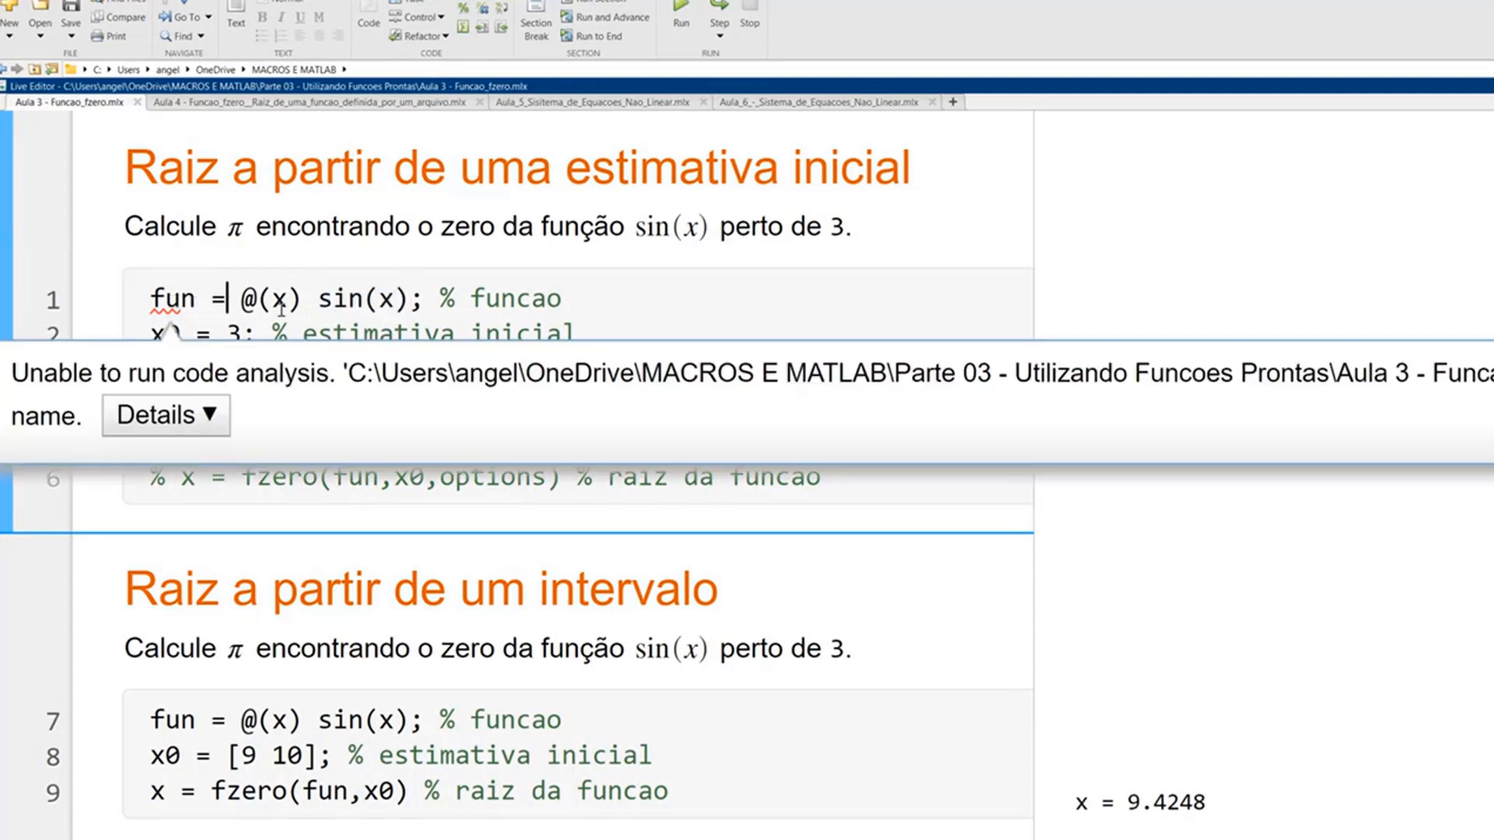
pyautogui.click(318, 299)
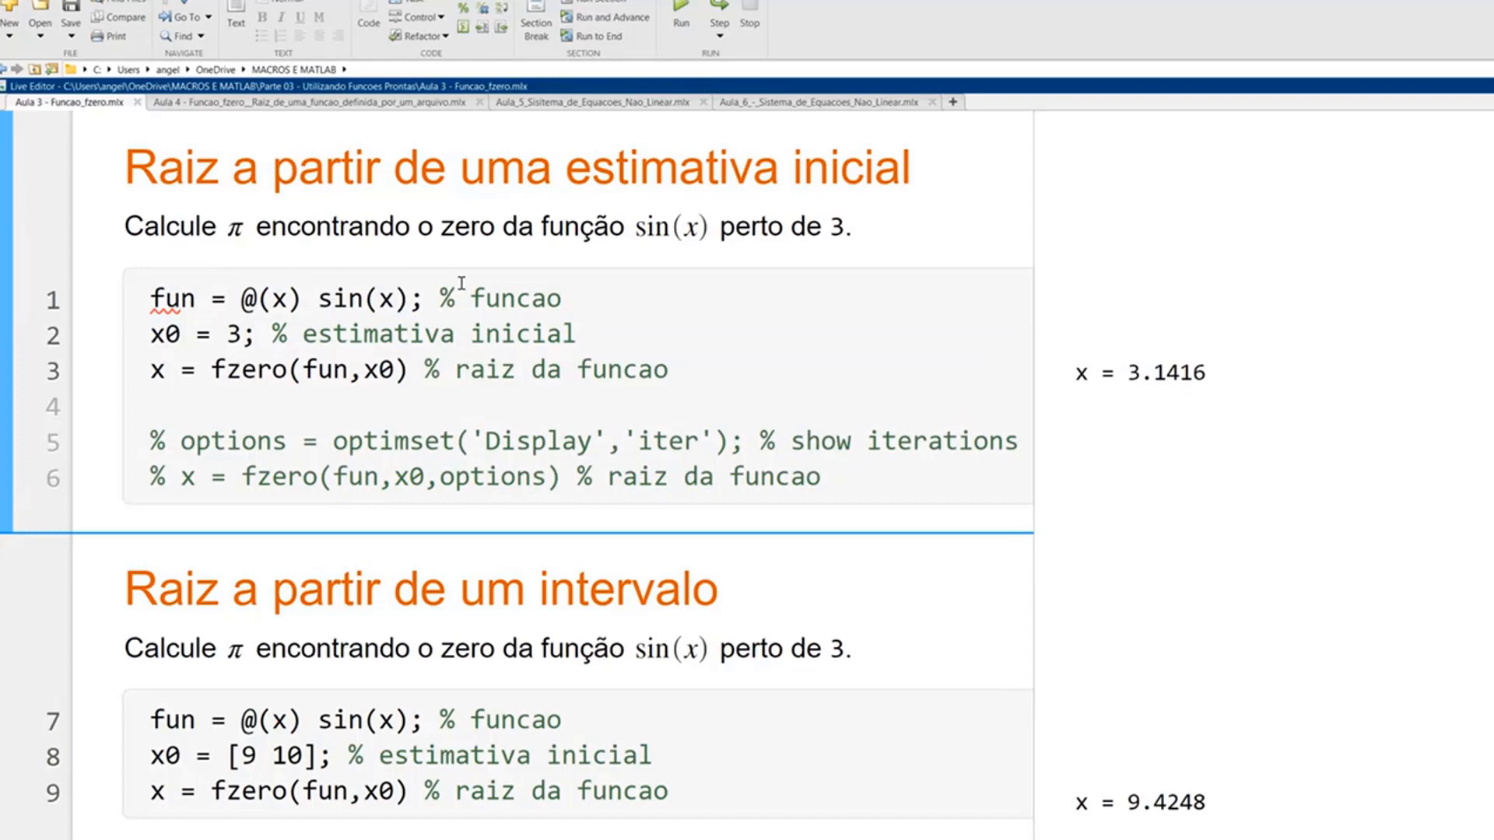
pyautogui.write('x.*')
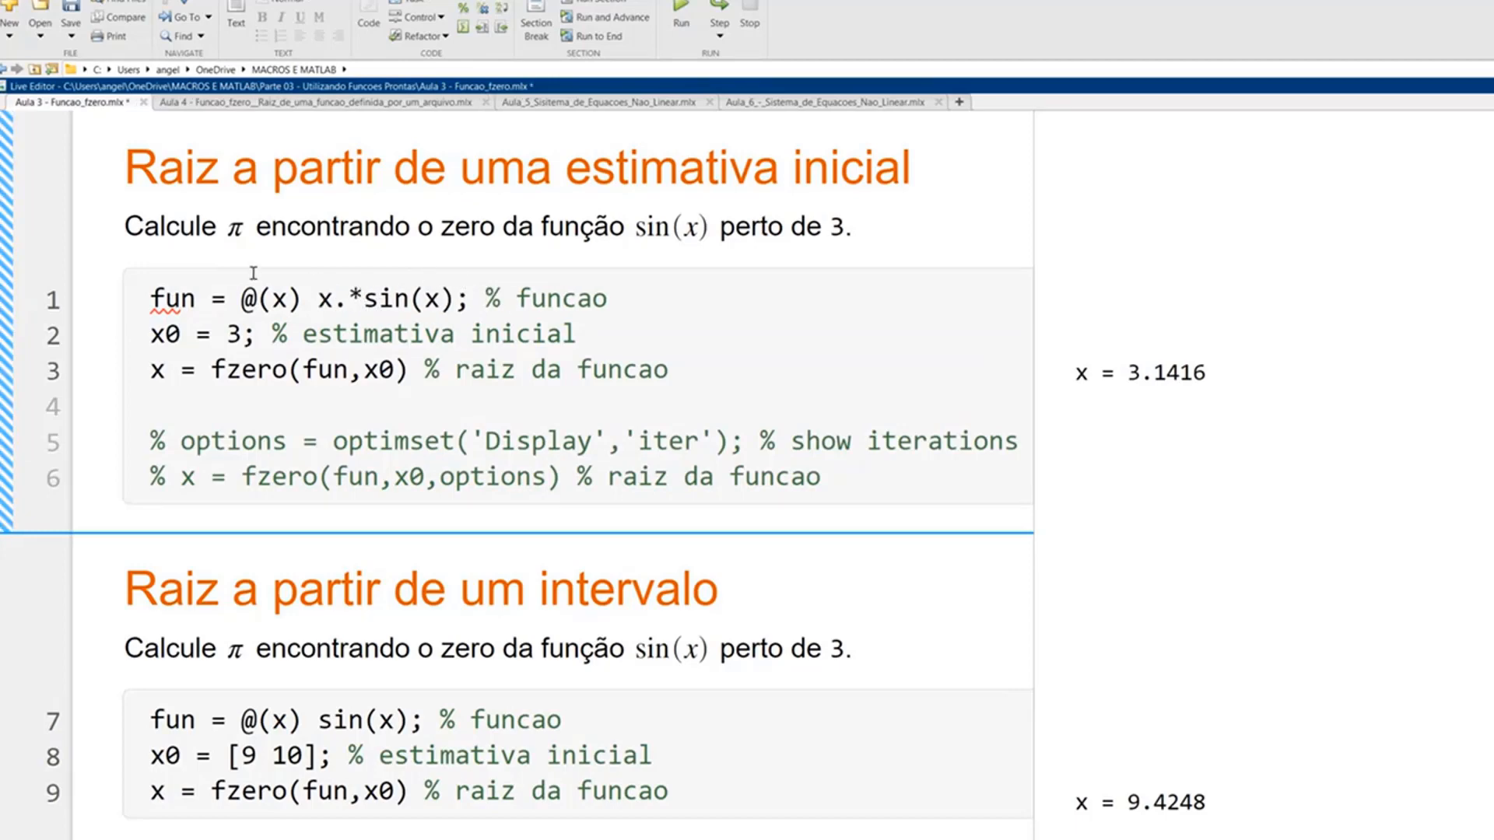
# - Insert the line "clear; clc;" above the first function definition and remove the semicolon that ends the definition
pyautogui.click(153, 298)
pyautogui.press('Return')
pyautogui.write('clear')
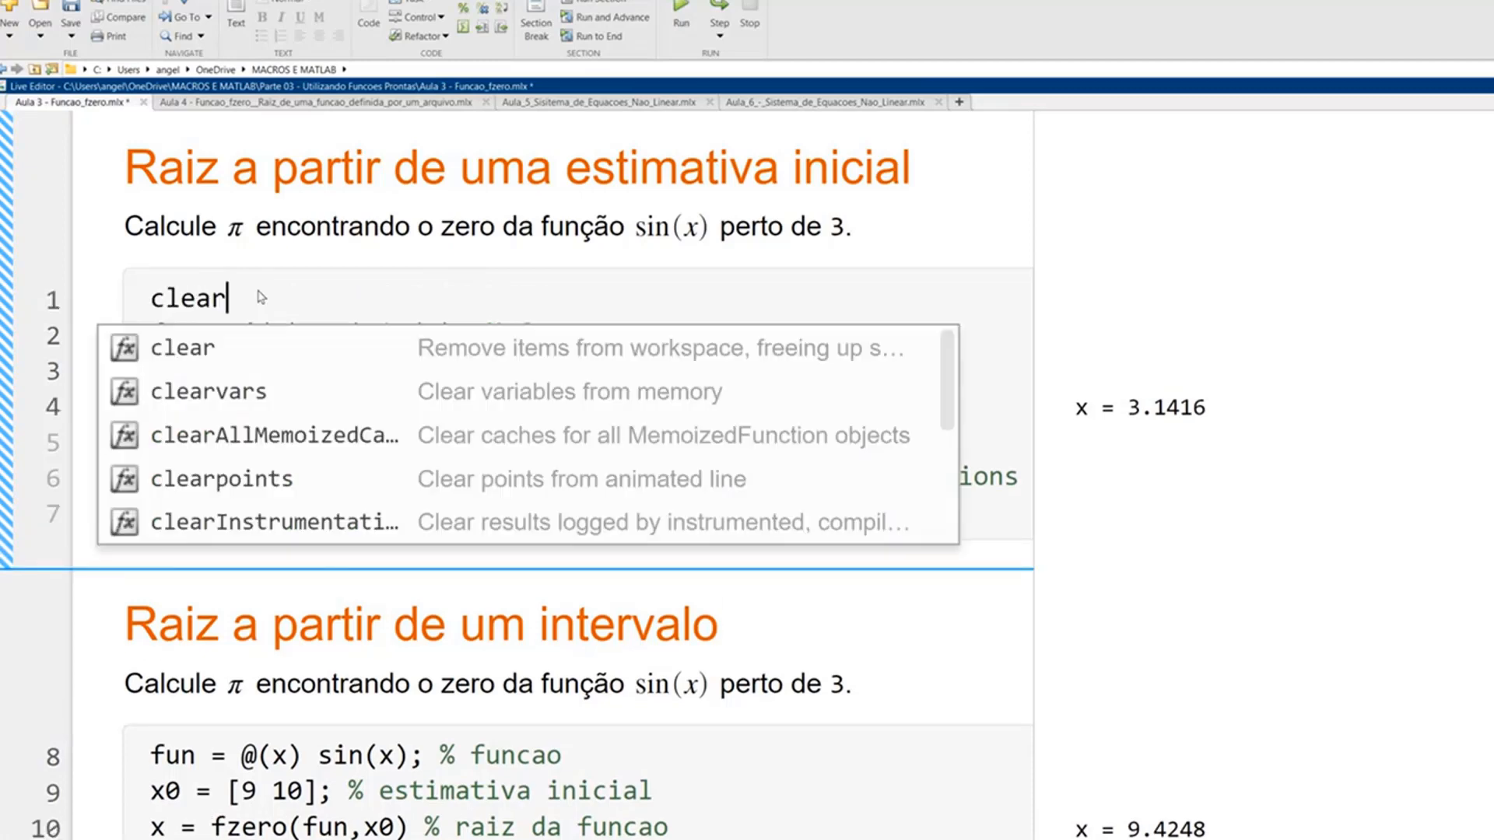
pyautogui.write('; clc;')
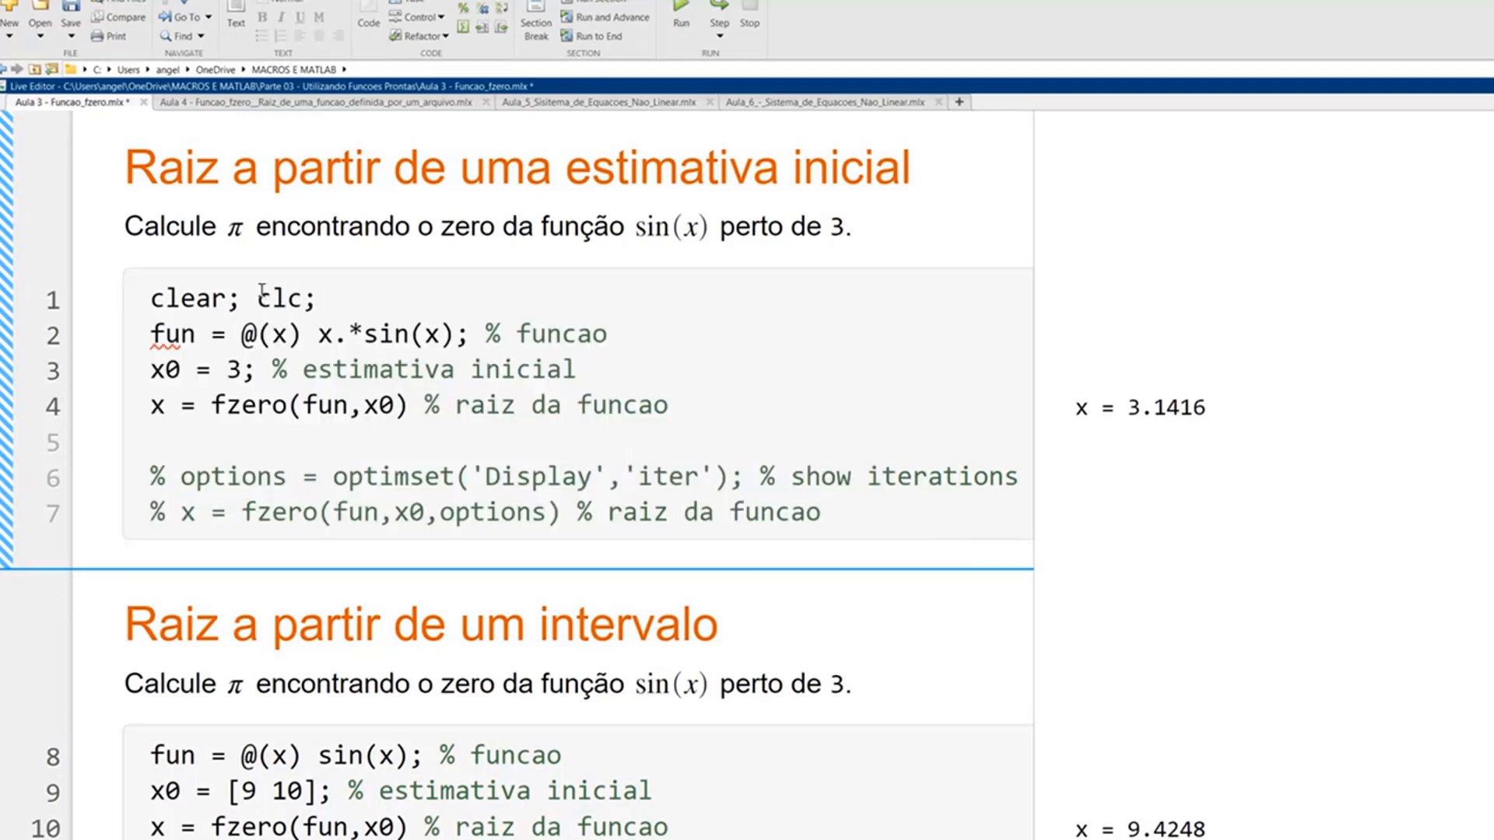
pyautogui.click(470, 335)
pyautogui.press('BackSpace')
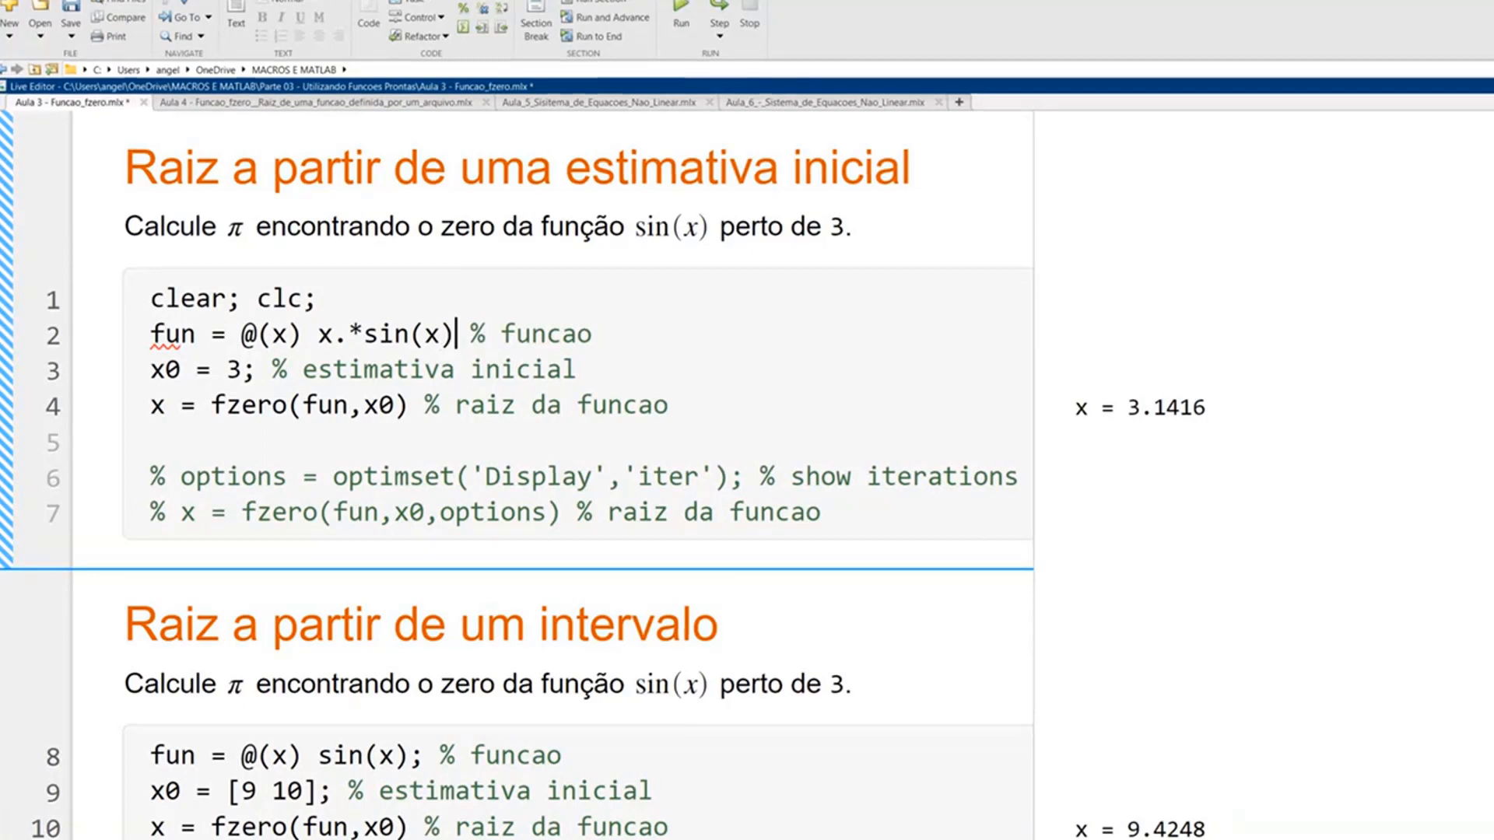